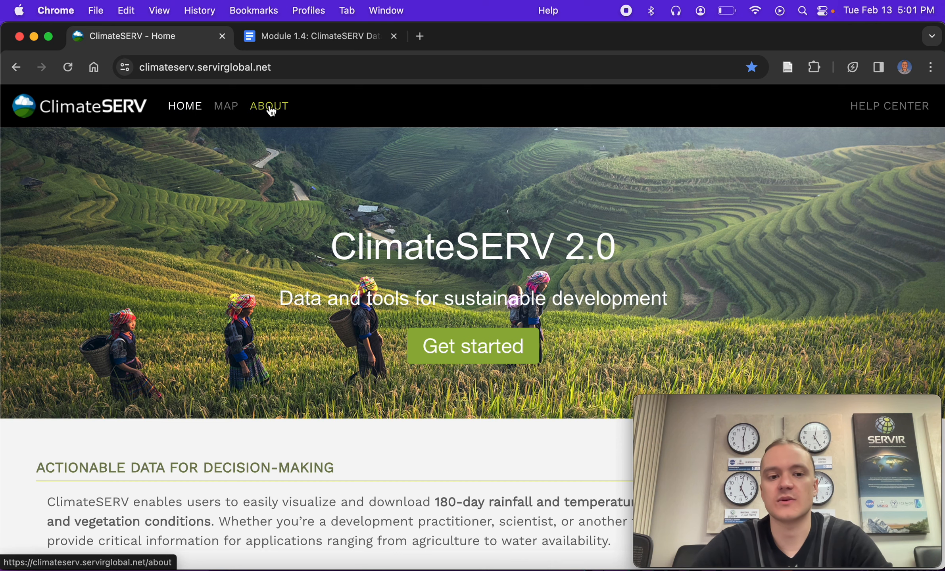
Look through the ClimateSERV home page down to the Potential Applications section, and open the map page.
scroll(185, 300, down, 5)
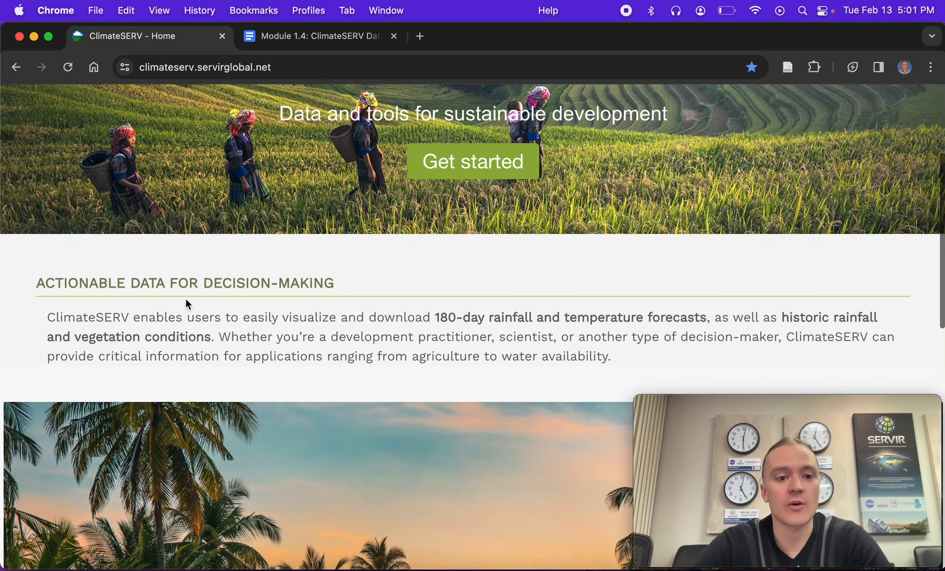
scroll(185, 299, down, 5)
scroll(189, 304, down, 5)
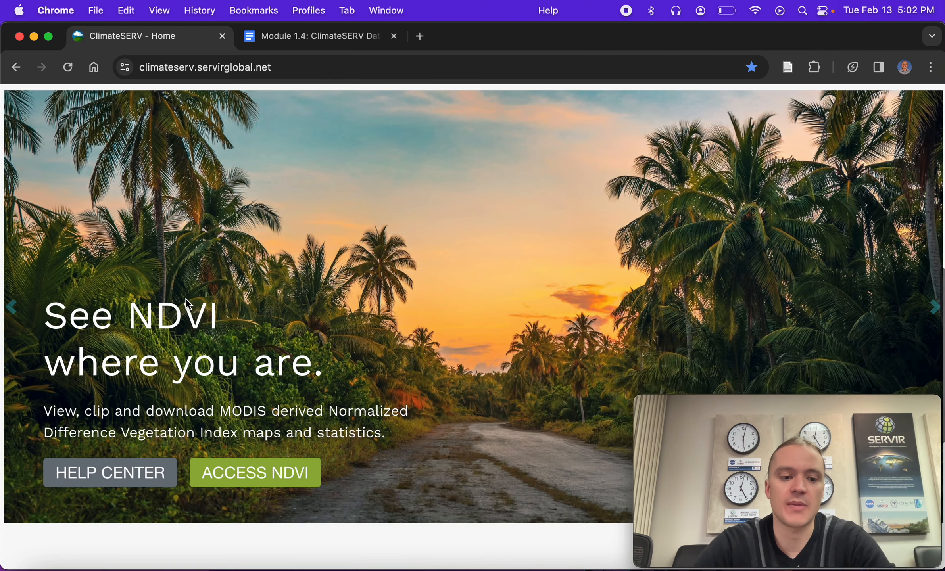
scroll(189, 304, down, 5)
scroll(188, 305, down, 3)
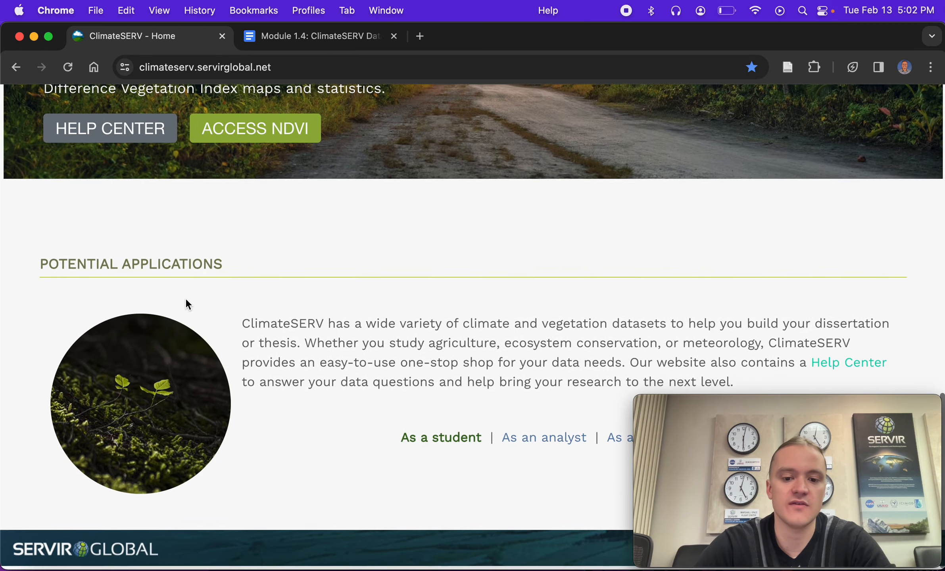
scroll(517, 259, up, 15)
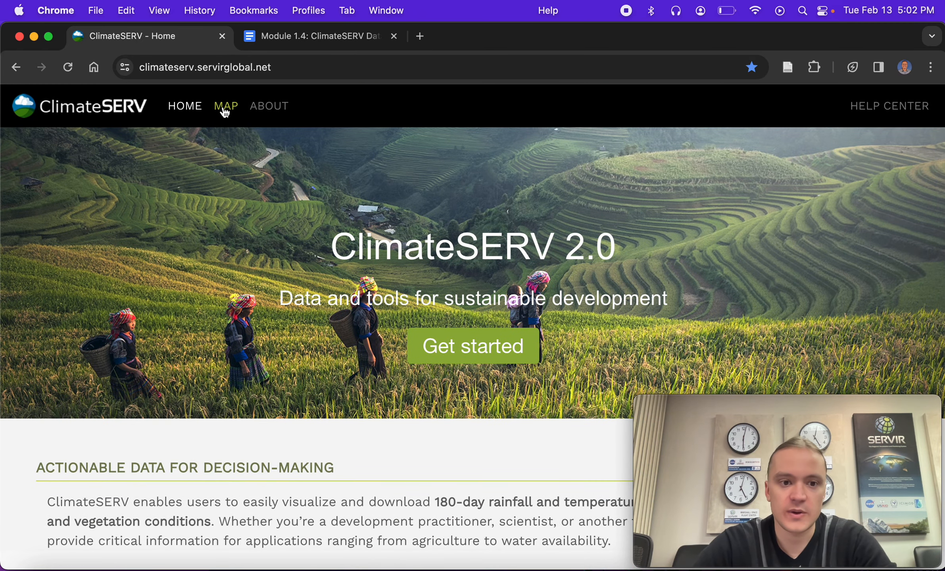
click(225, 113)
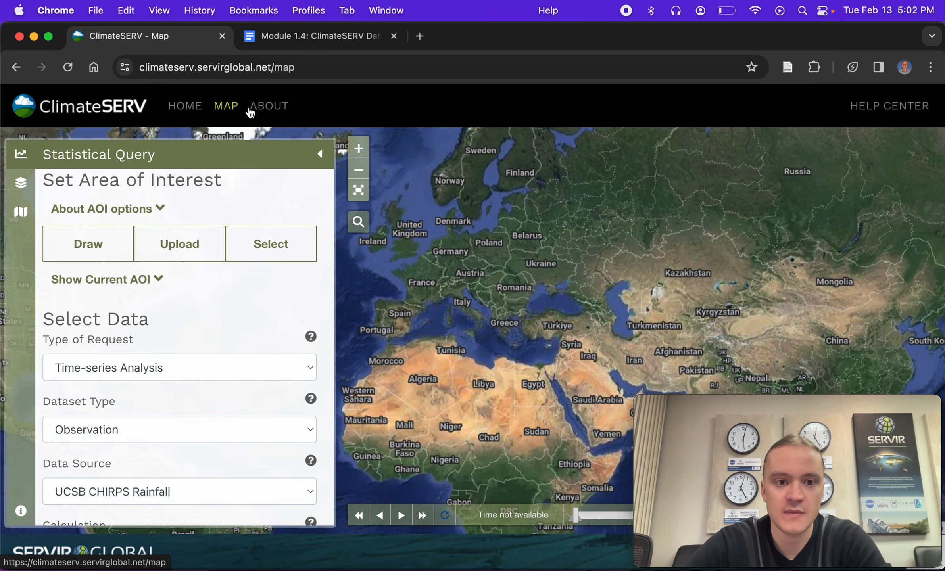
Open the About page and read through the application purpose, key datasets and application uses.
click(277, 113)
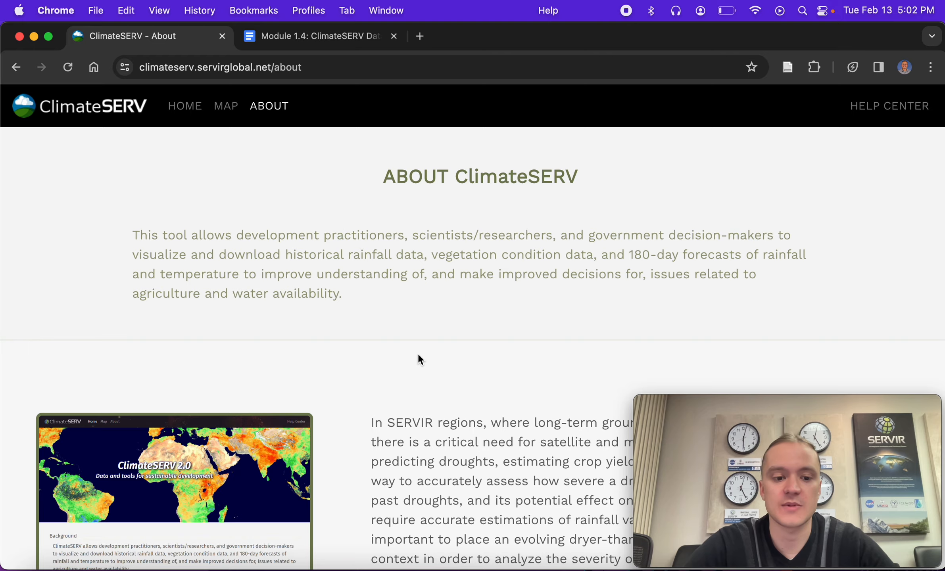
scroll(418, 354, down, 10)
scroll(418, 354, down, 4)
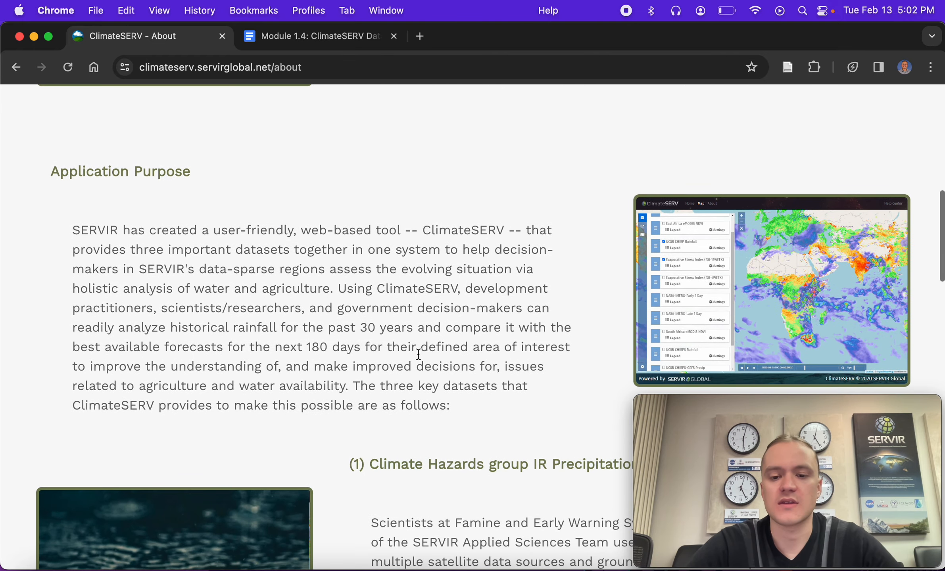
scroll(418, 356, down, 4)
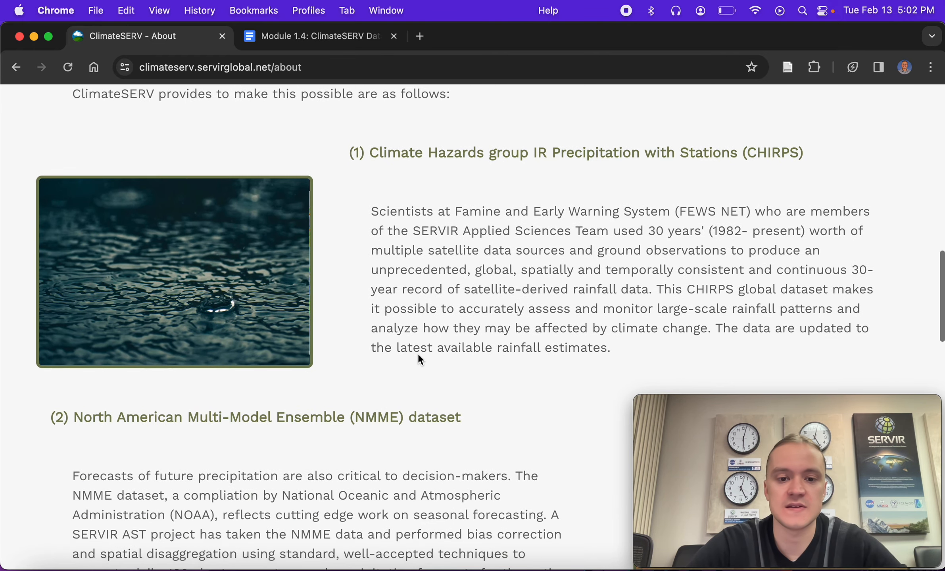
scroll(418, 354, down, 7)
scroll(418, 353, down, 15)
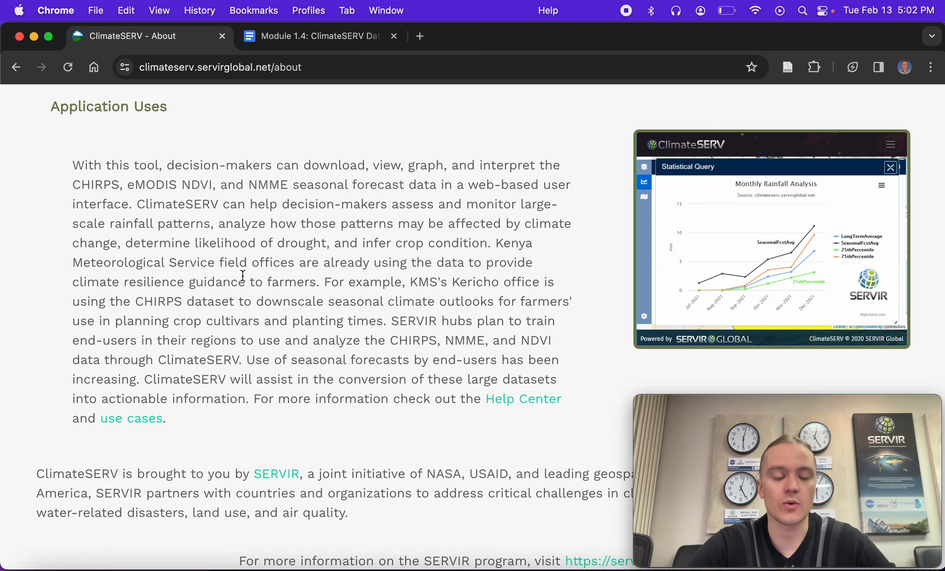
scroll(444, 265, up, 20)
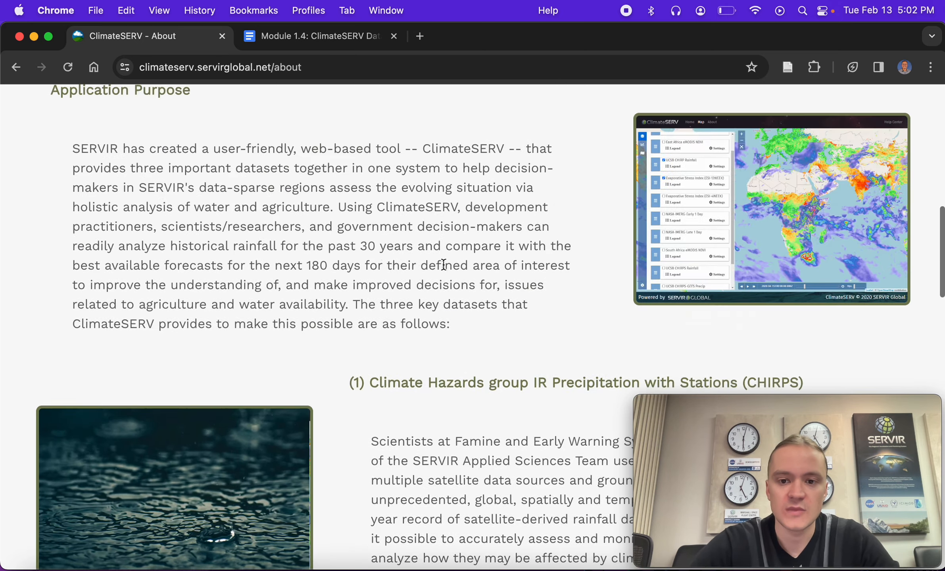
scroll(443, 265, up, 10)
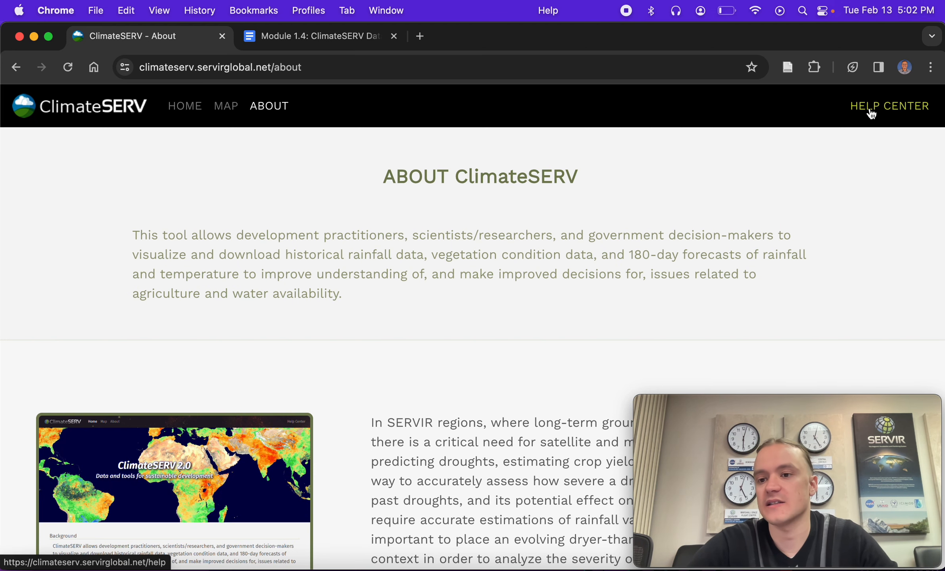
Open the Help Center and look through its Dataset Metadata, User Interface and Developers API sections.
click(871, 115)
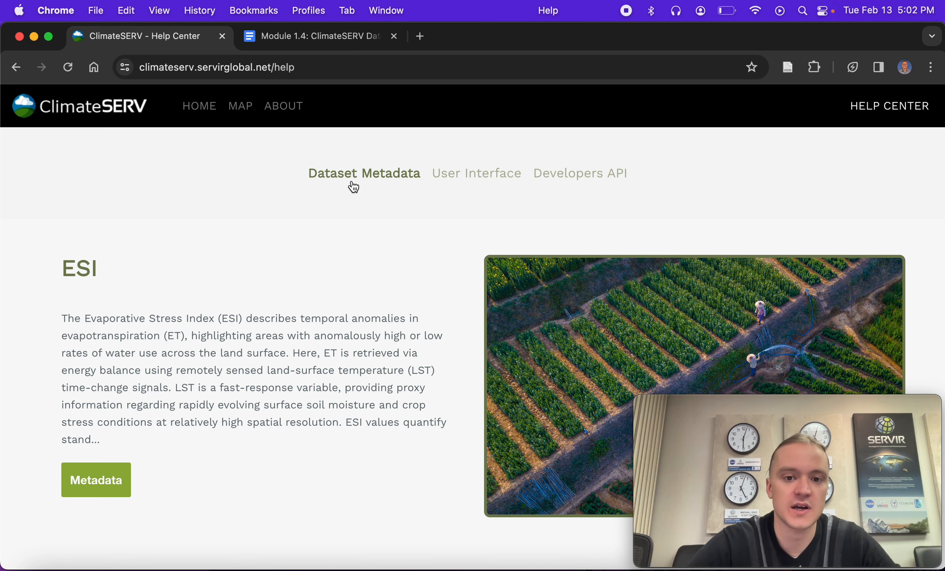
click(479, 181)
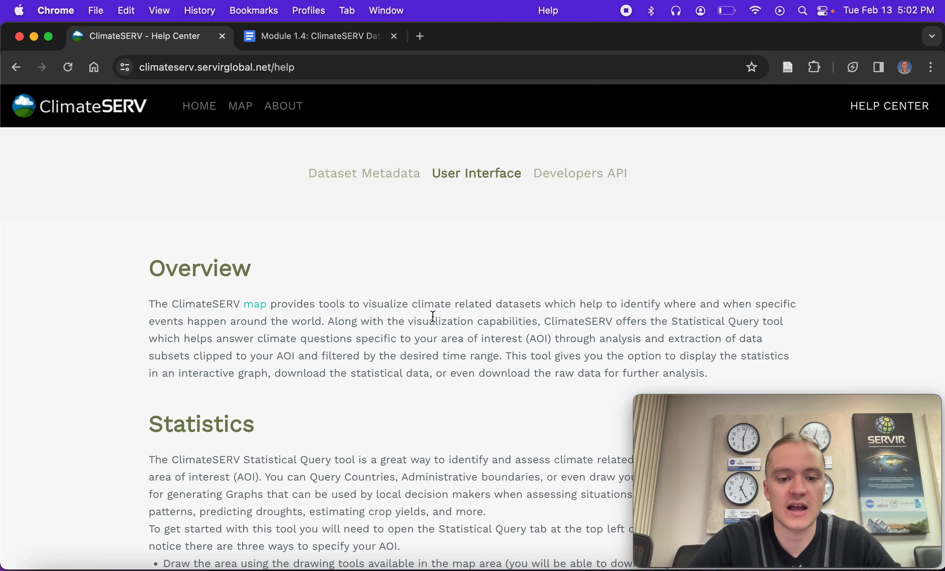
scroll(433, 317, down, 10)
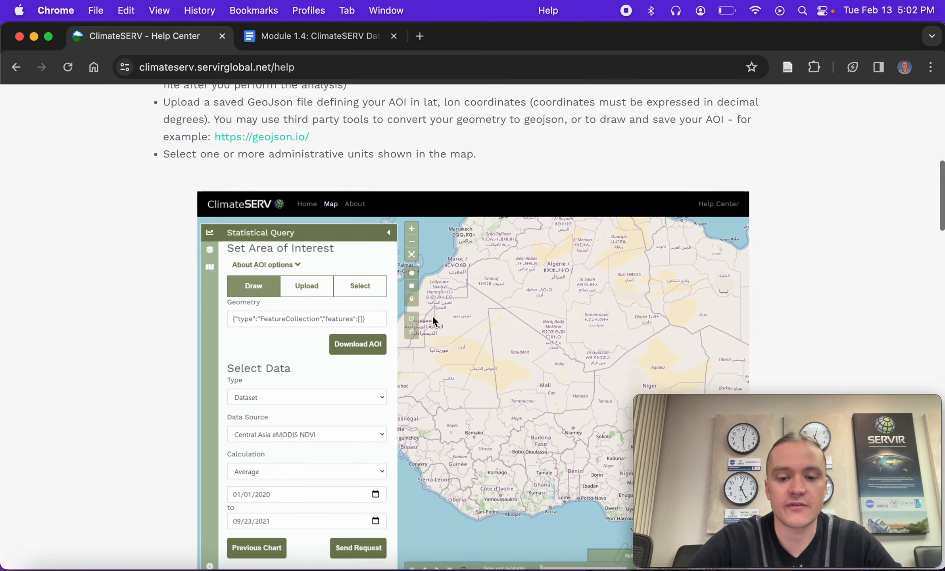
scroll(435, 321, down, 5)
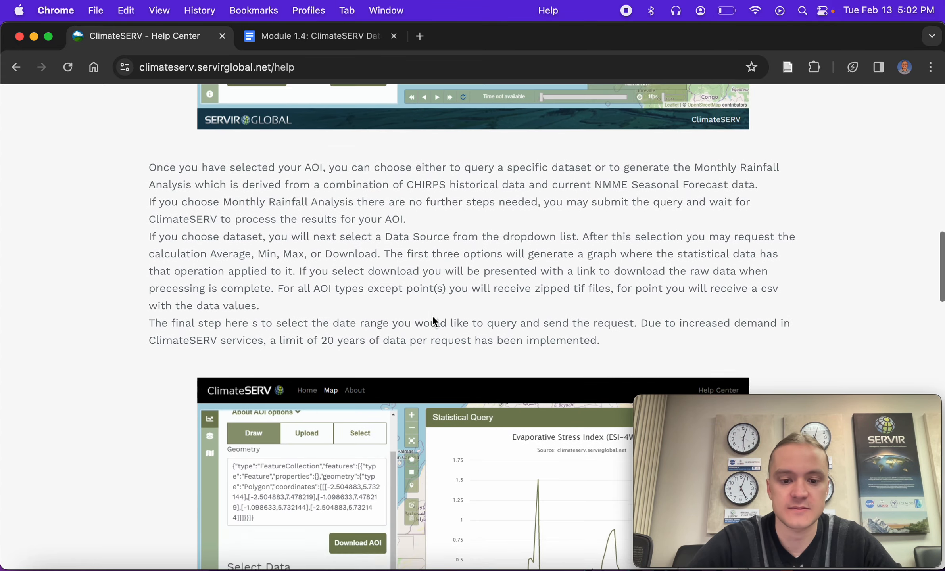
scroll(435, 321, up, 15)
click(563, 176)
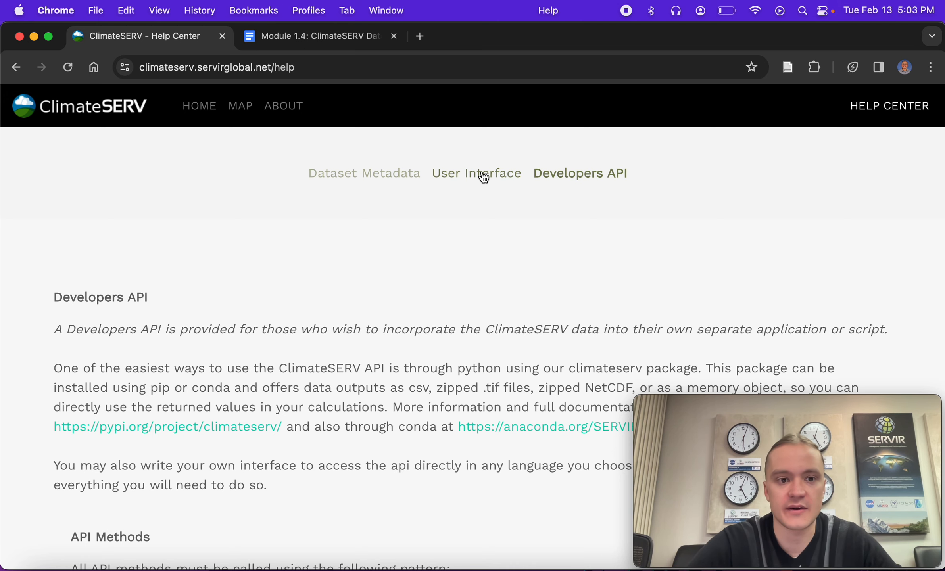
Return to the map page and view its statistical query settings and list of data layers.
click(241, 106)
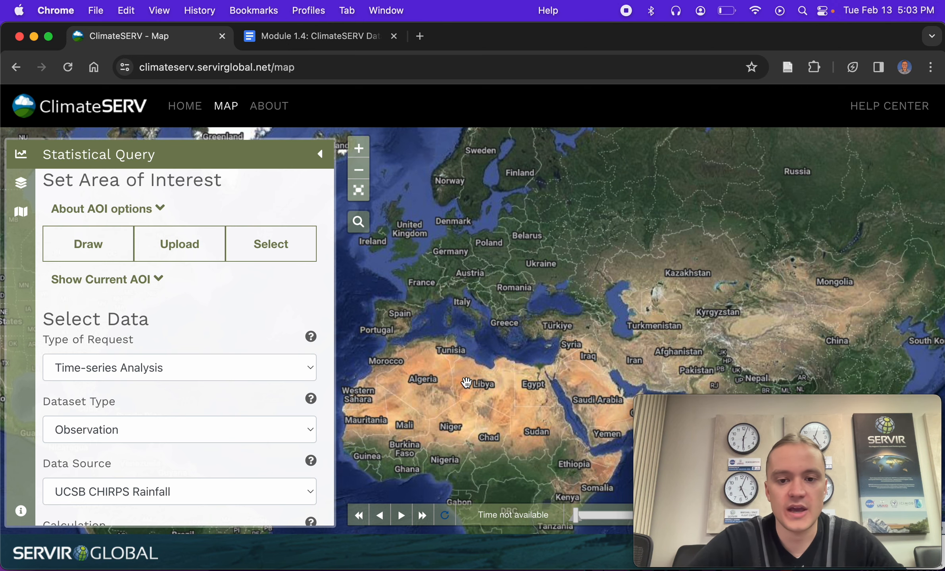
scroll(467, 388, down, 3)
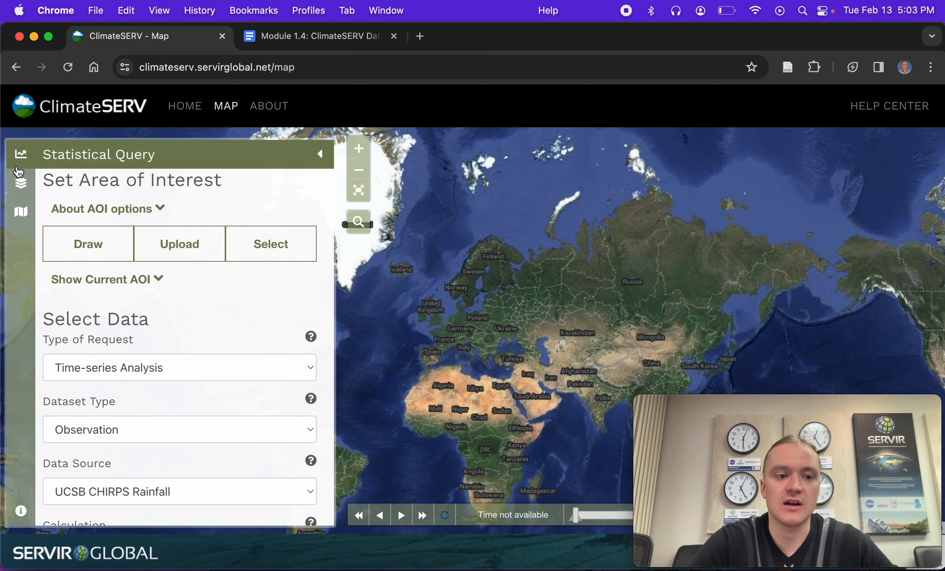
click(20, 187)
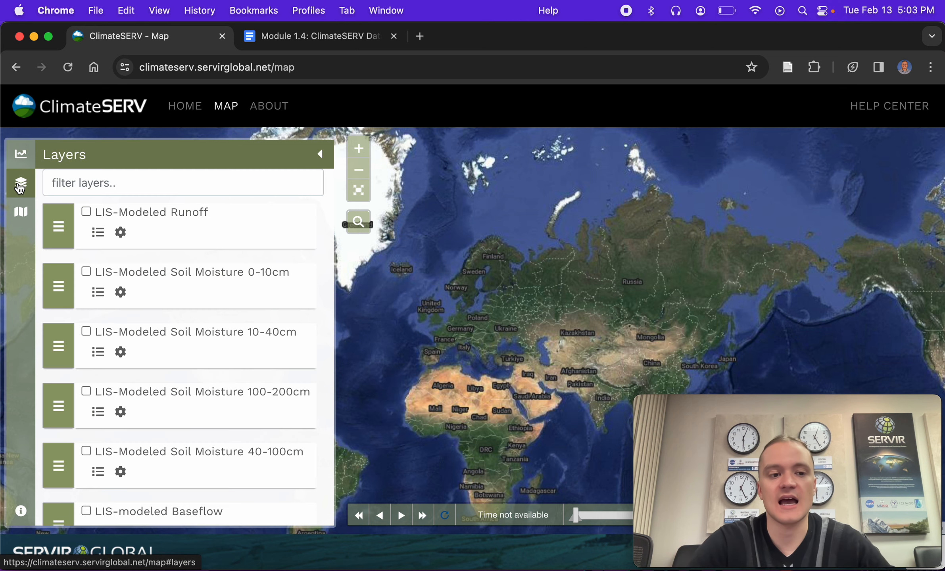
click(22, 155)
click(19, 192)
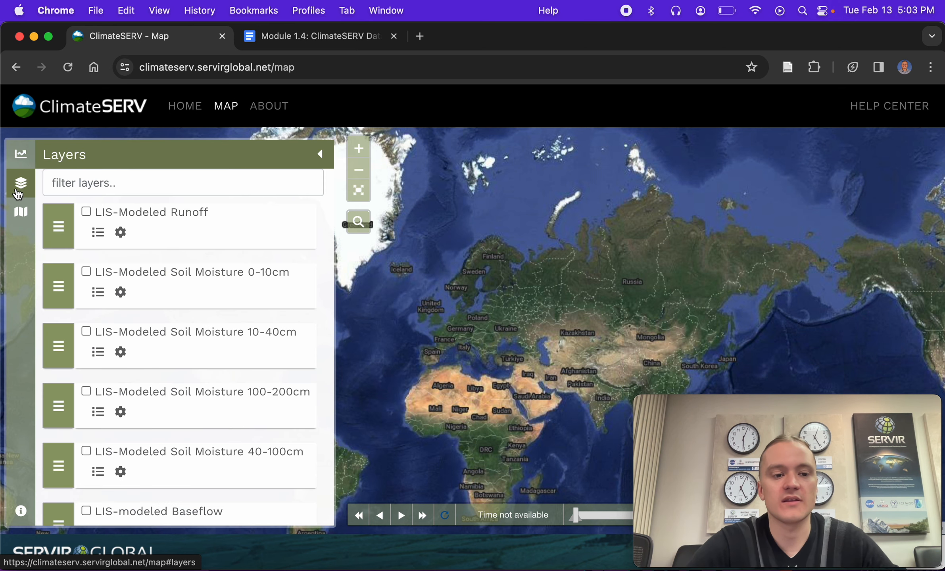
Browse the available basemaps, try Bathymetry, and switch the map back to Google Satellite.
click(19, 212)
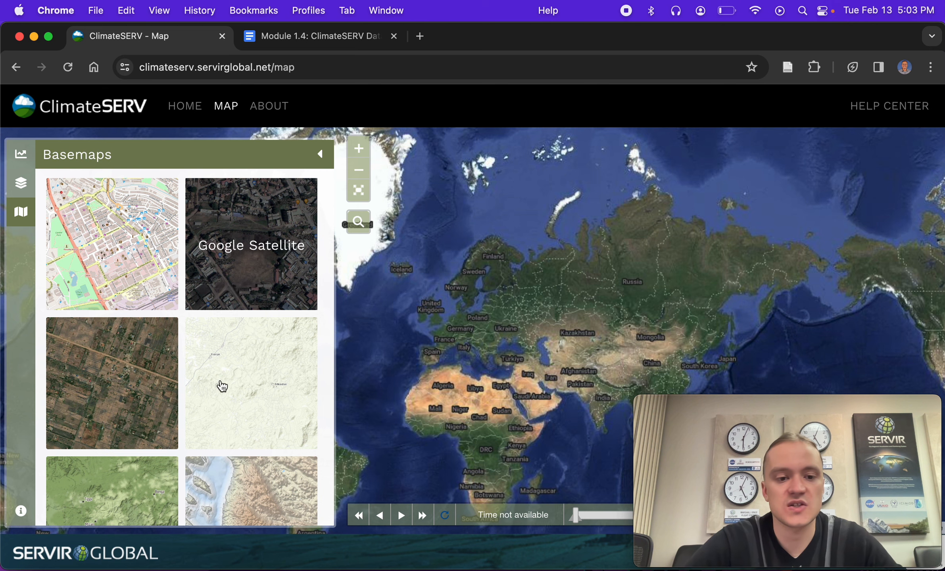
scroll(222, 391, down, 2)
scroll(223, 394, down, 5)
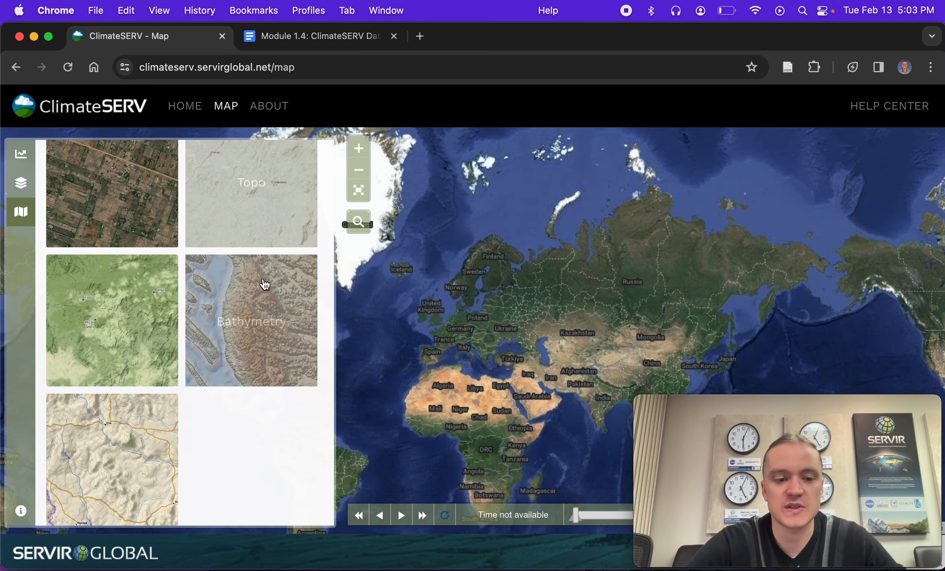
click(265, 284)
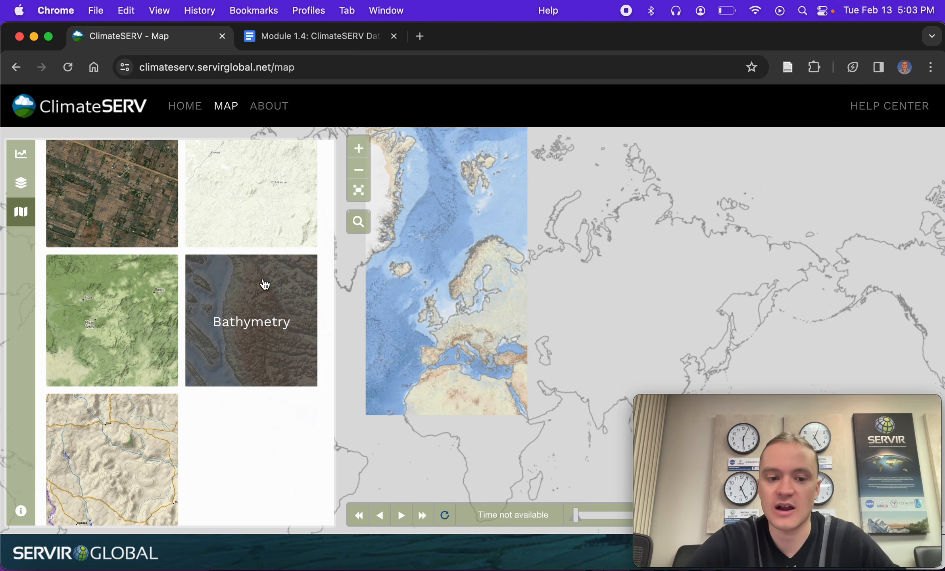
scroll(265, 285, up, 5)
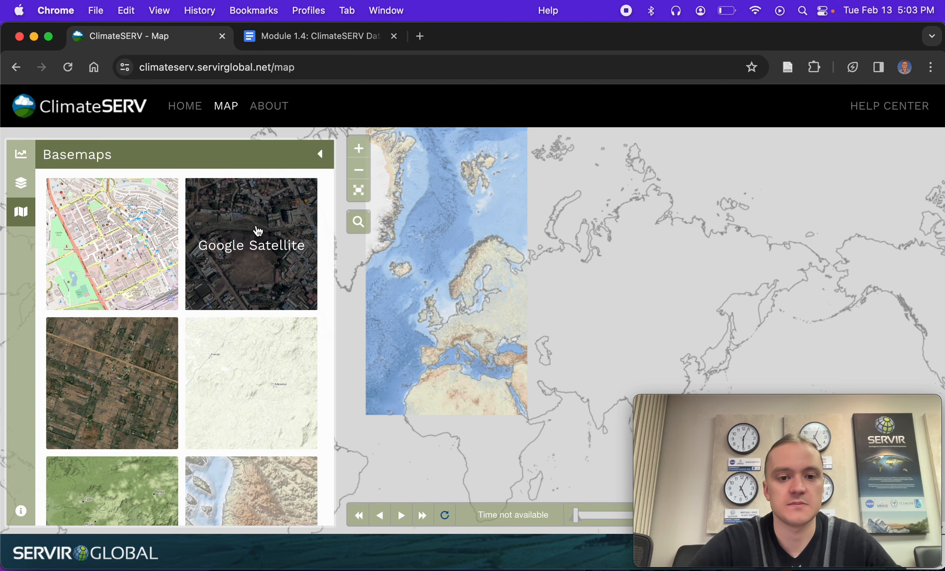
click(258, 231)
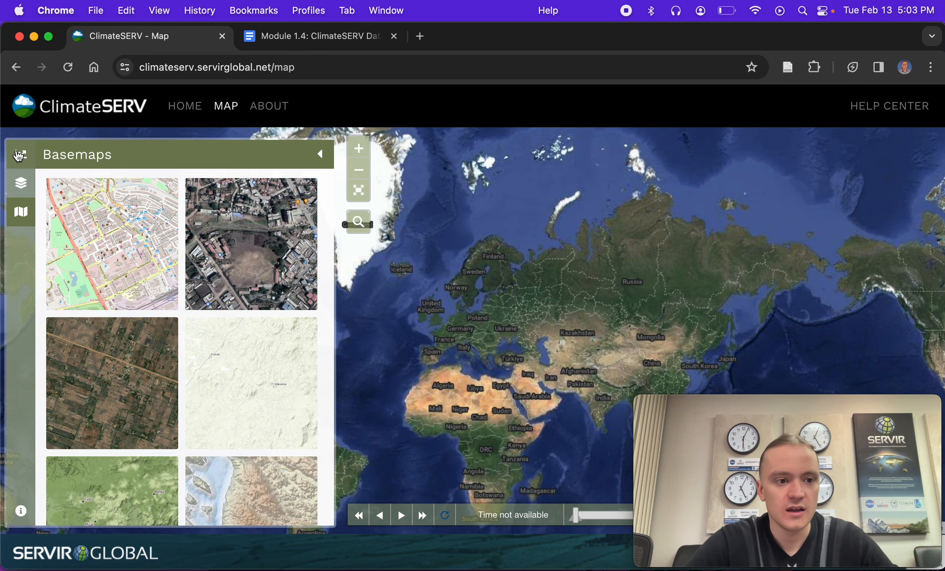
View the statistical query settings and the layer list, and zoom the map in on Austria.
click(19, 156)
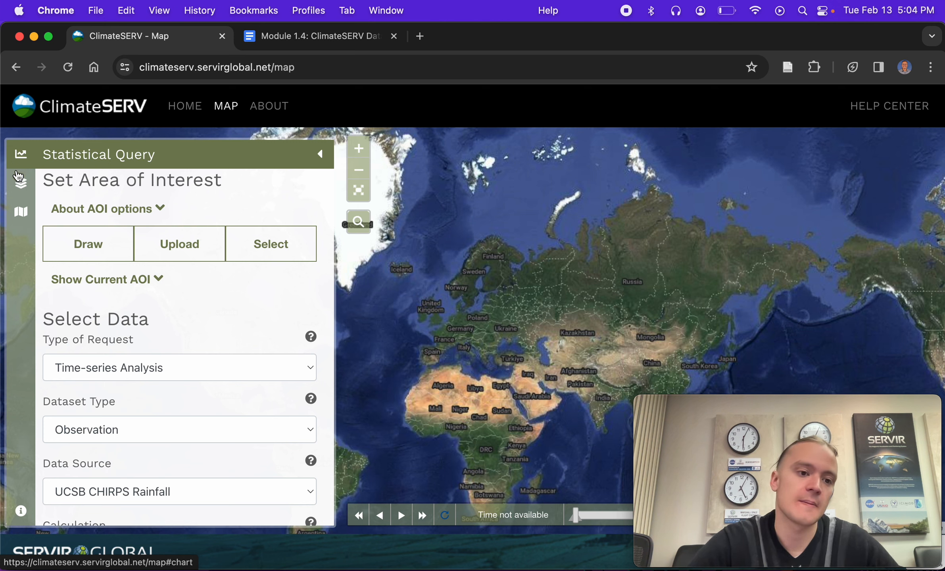
click(18, 181)
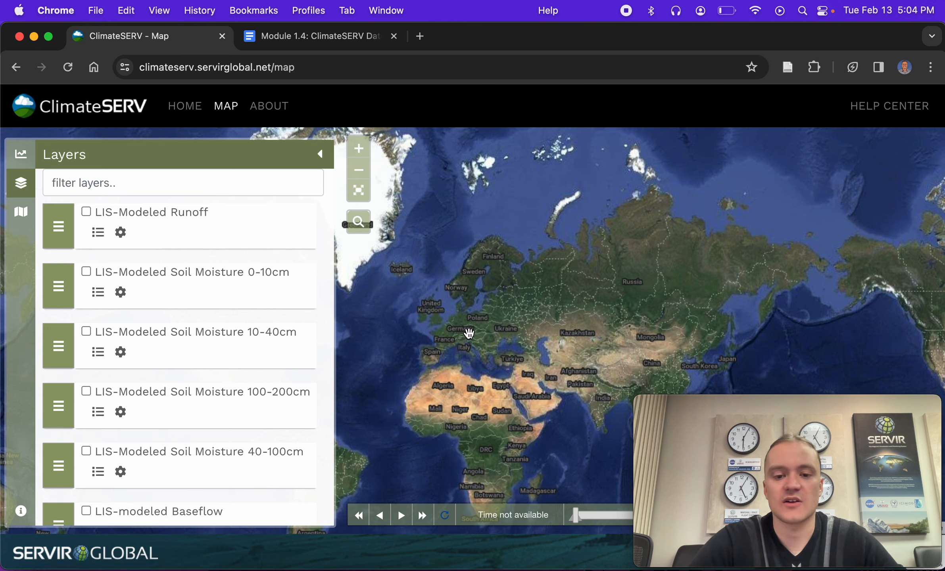
scroll(469, 334, up, 10)
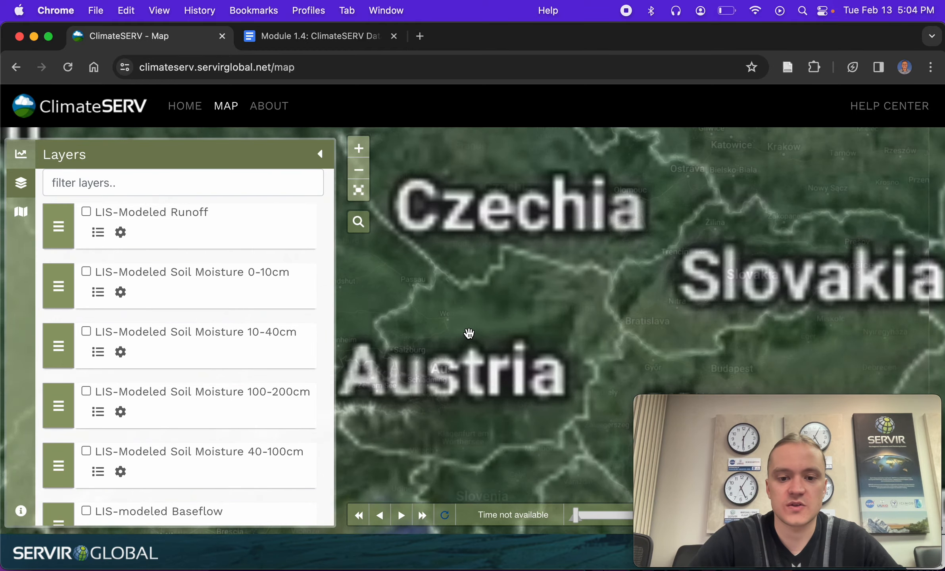
scroll(469, 333, up, 2)
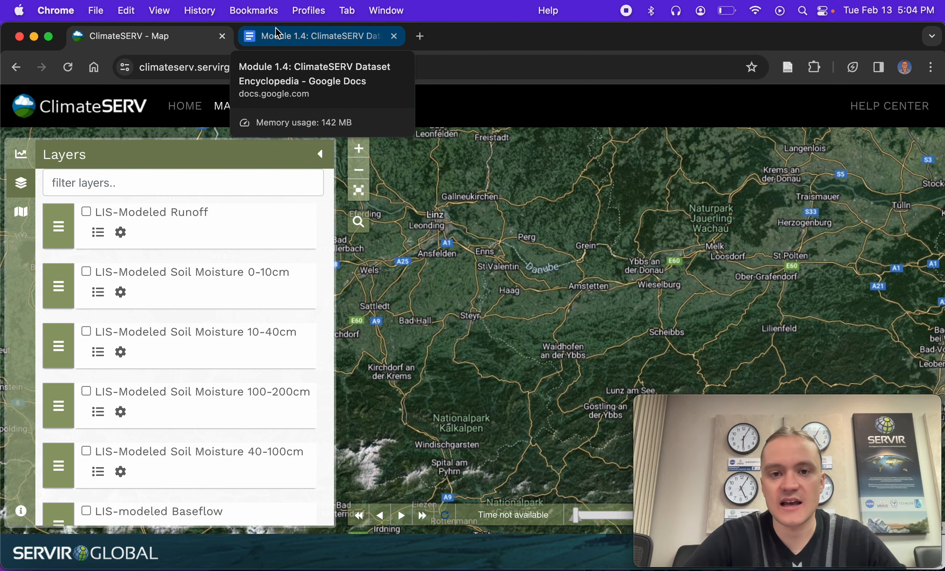
Switch to the ClimateSERV Dataset Encyclopedia in Google Docs and examine the datasets listed in its table of contents.
click(276, 28)
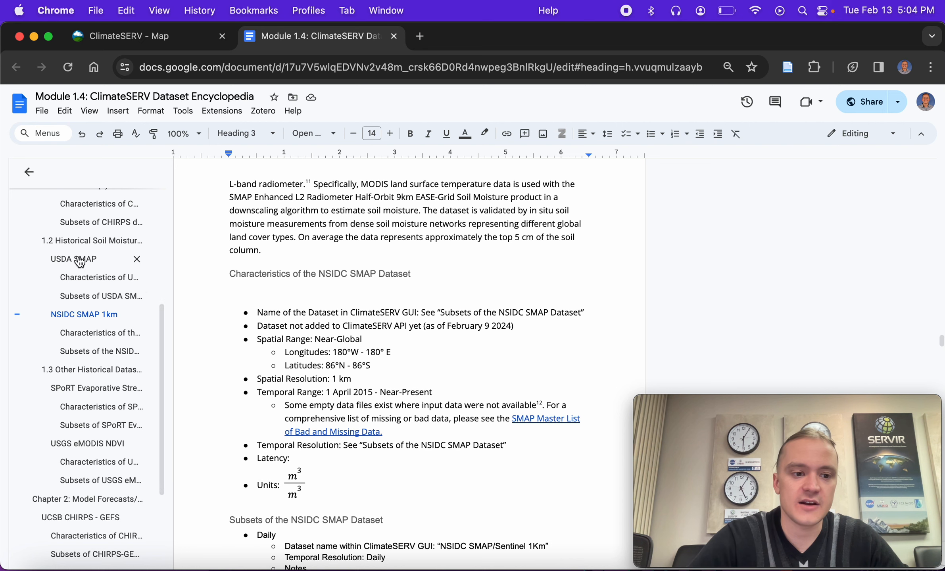
scroll(76, 258, up, 5)
click(59, 286)
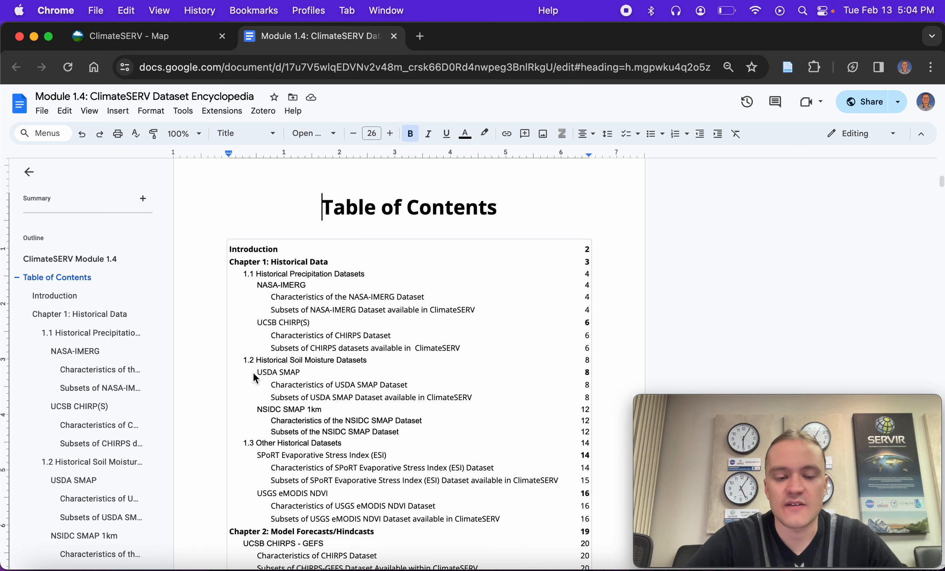
scroll(252, 372, down, 3)
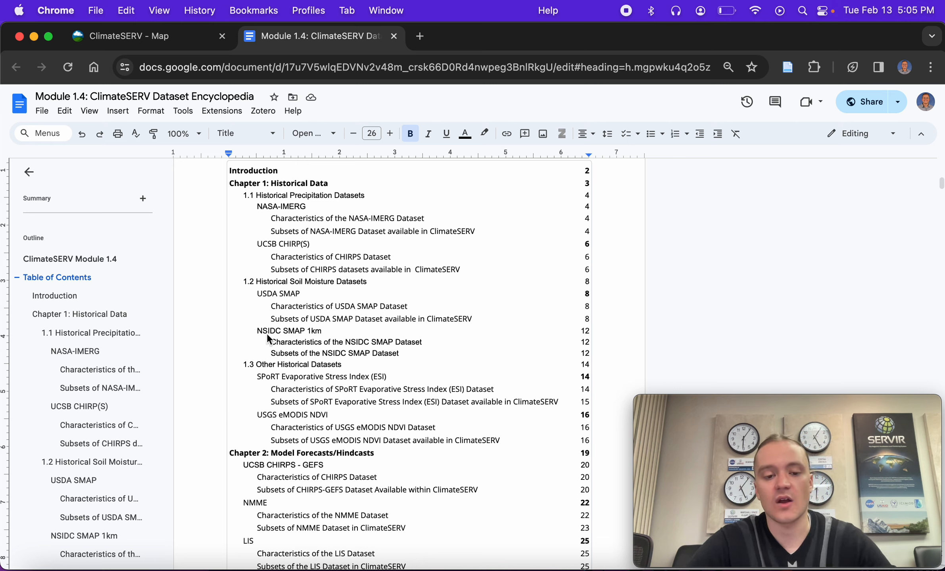
scroll(75, 480, down, 3)
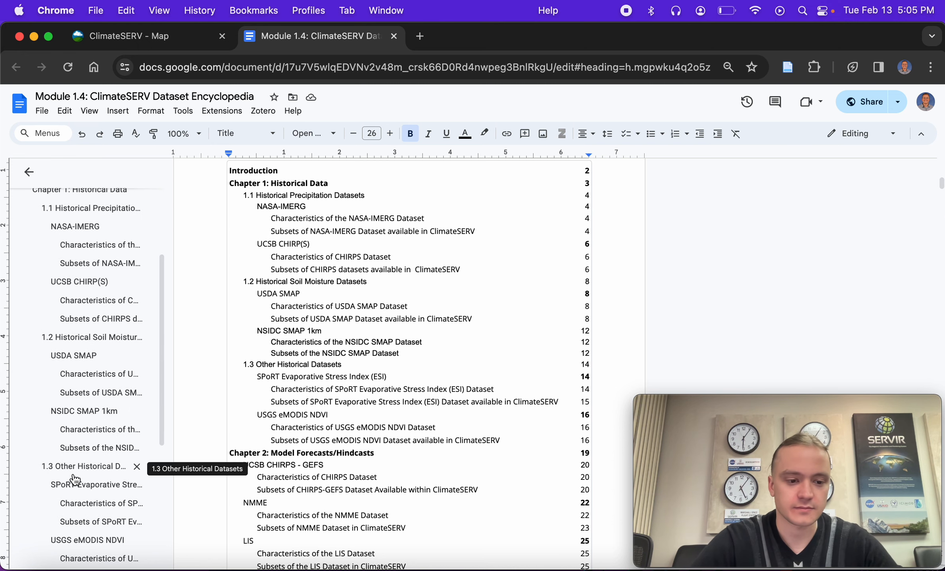
Go to the NSIDC SMAP 1km section of the document and read the dataset's characteristics.
click(74, 414)
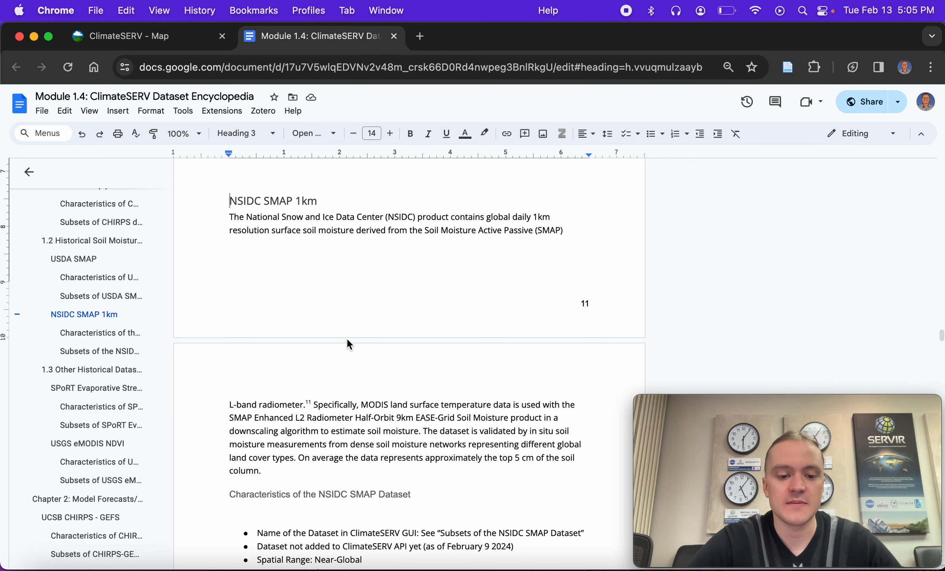
scroll(346, 336, down, 5)
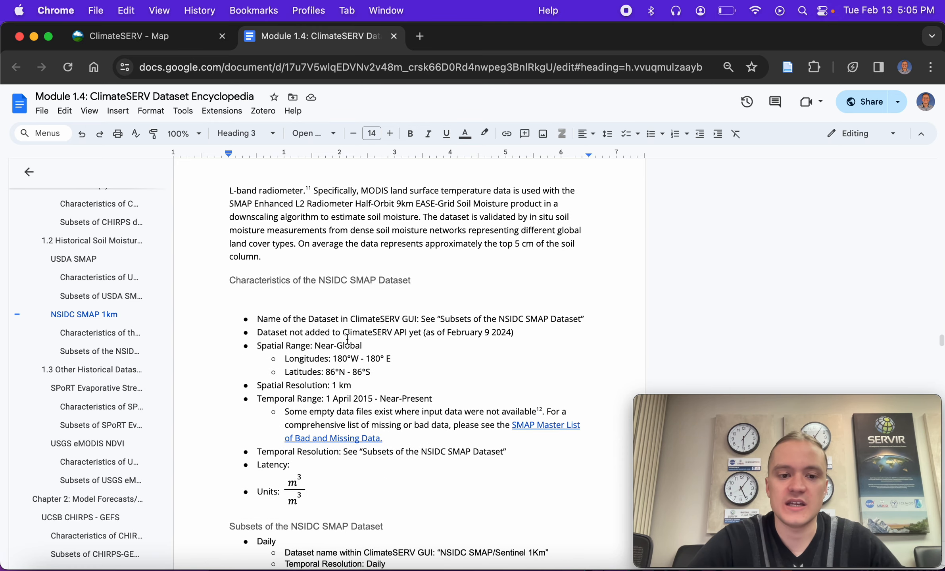
Read the Daily and 15-day entries under Subsets of the NSIDC SMAP Dataset, including dataset names, temporal resolutions and notes.
scroll(347, 339, down, 5)
scroll(347, 339, down, 3)
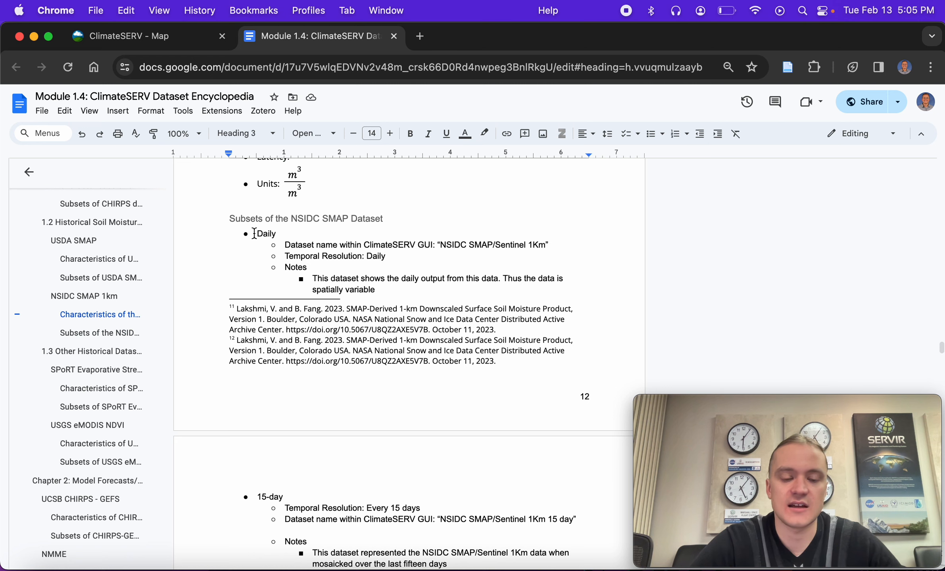
drag(255, 233, 288, 232)
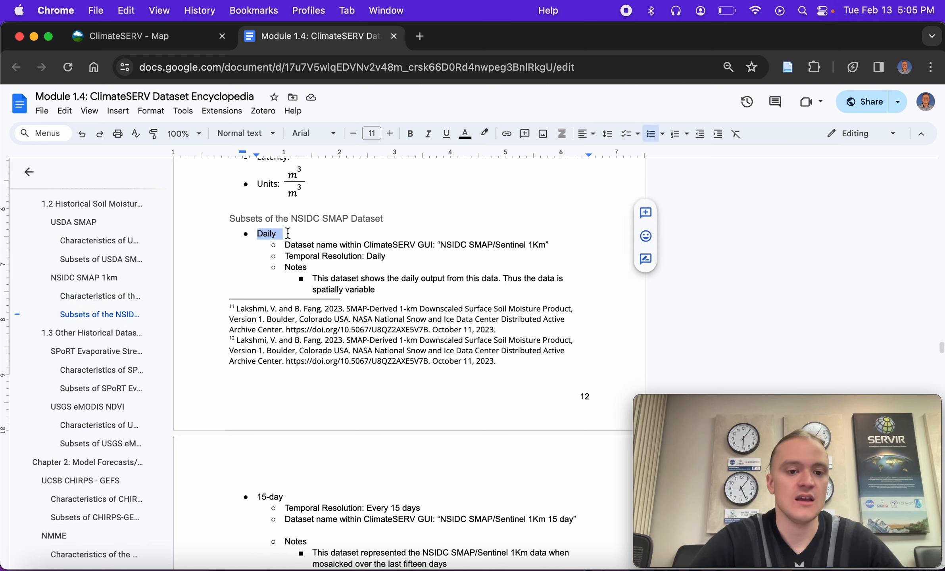
drag(255, 497, 299, 493)
click(298, 494)
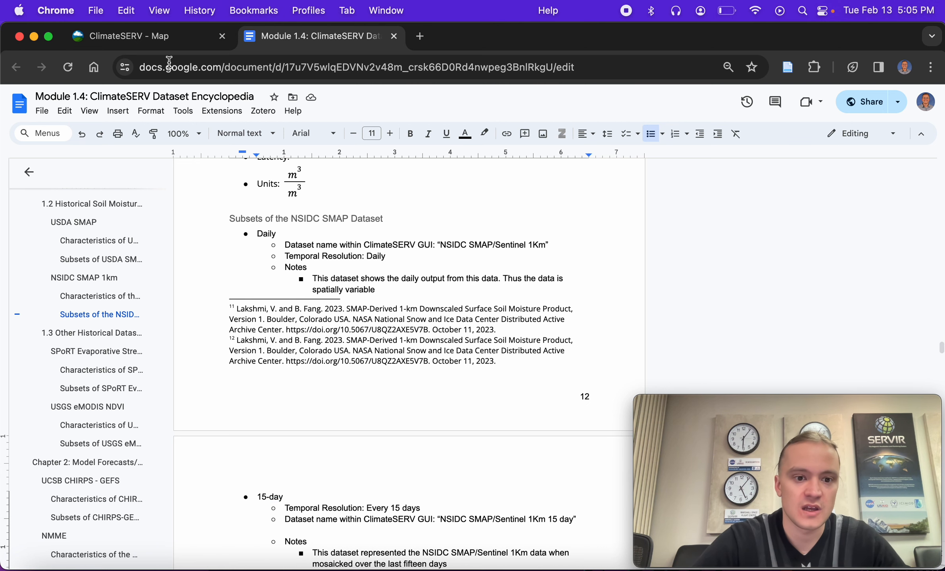
scroll(382, 416, down, 1)
scroll(382, 417, down, 5)
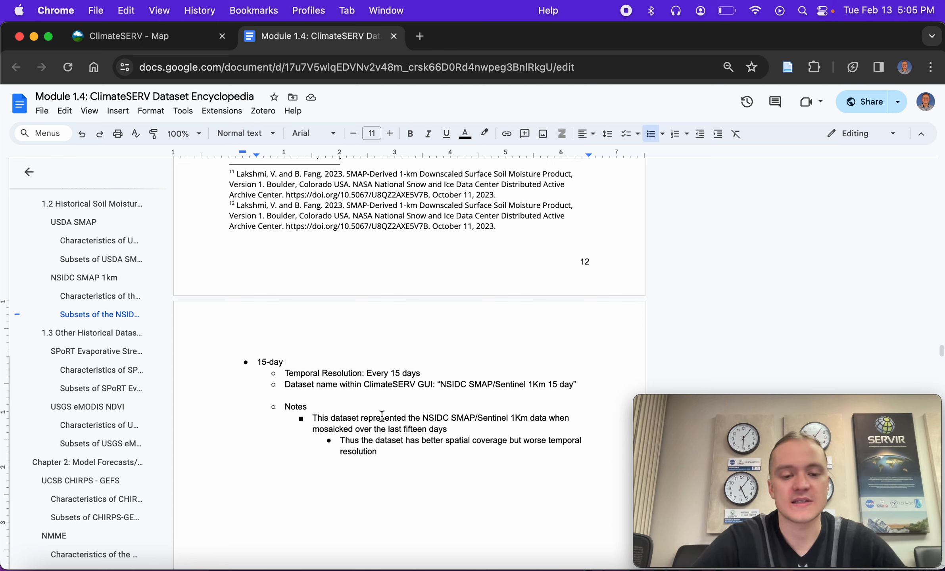
Switch to the ClimateSERV map, filter the layers by NSIDC, and display the NSIDC SMAP/Sentinel 1Km 15 day layer.
click(125, 36)
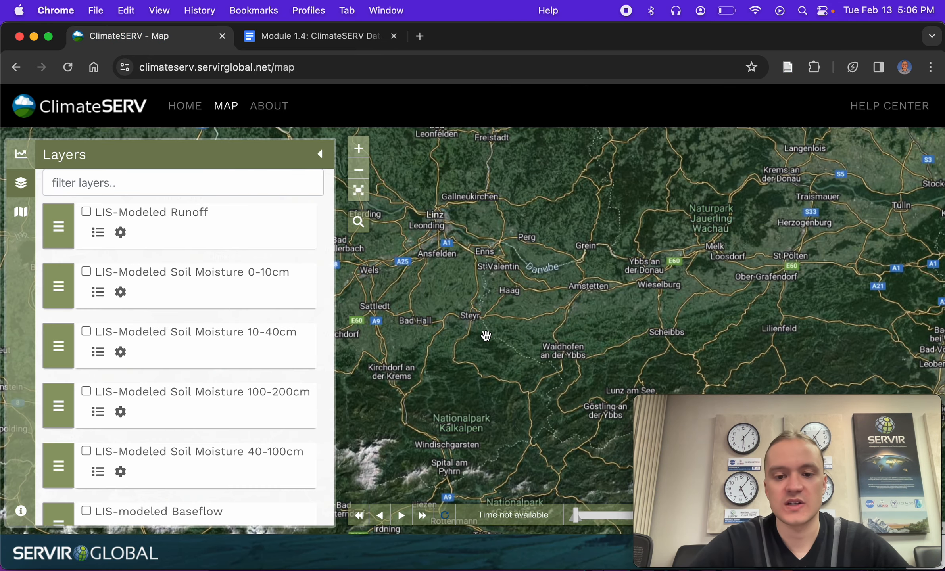
scroll(486, 335, down, 1)
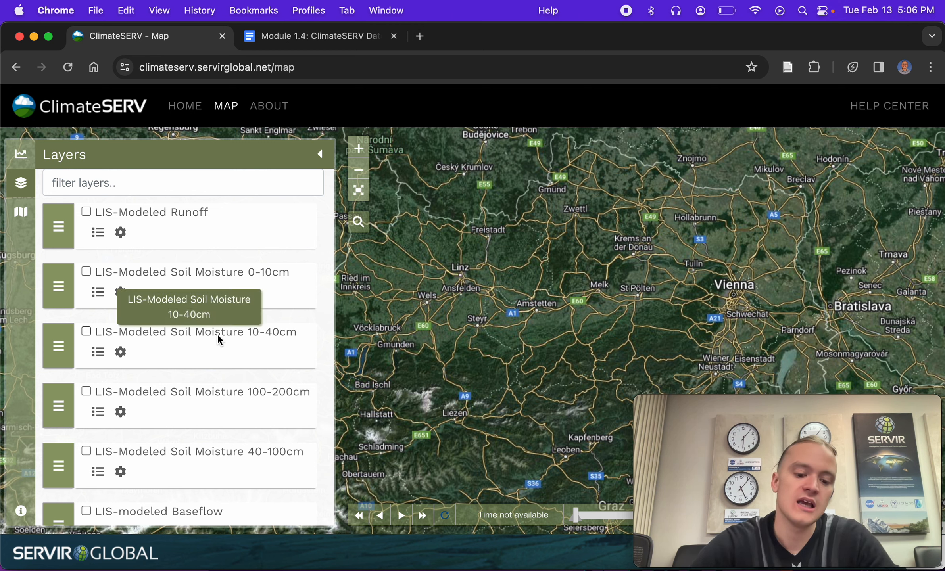
scroll(219, 340, down, 8)
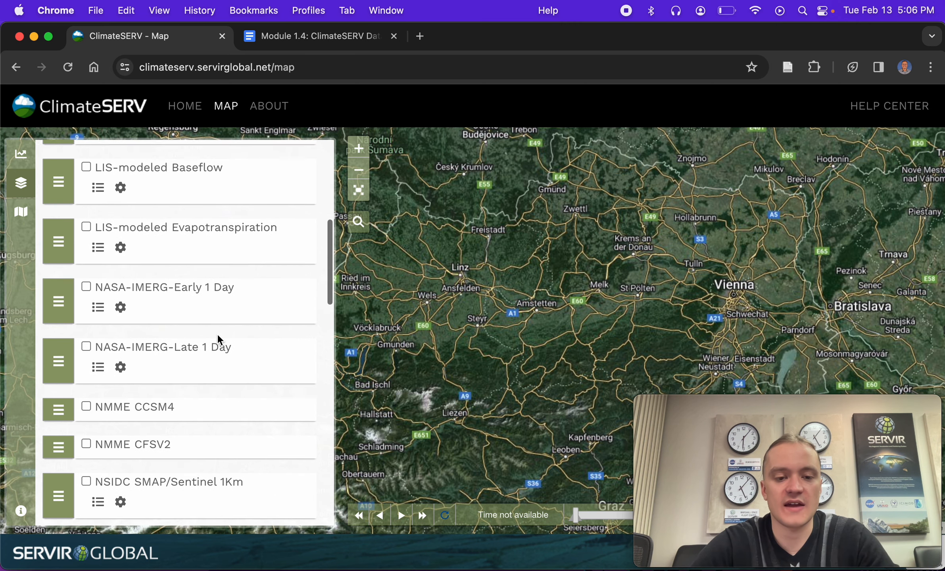
scroll(220, 339, up, 8)
click(110, 182)
text(N)
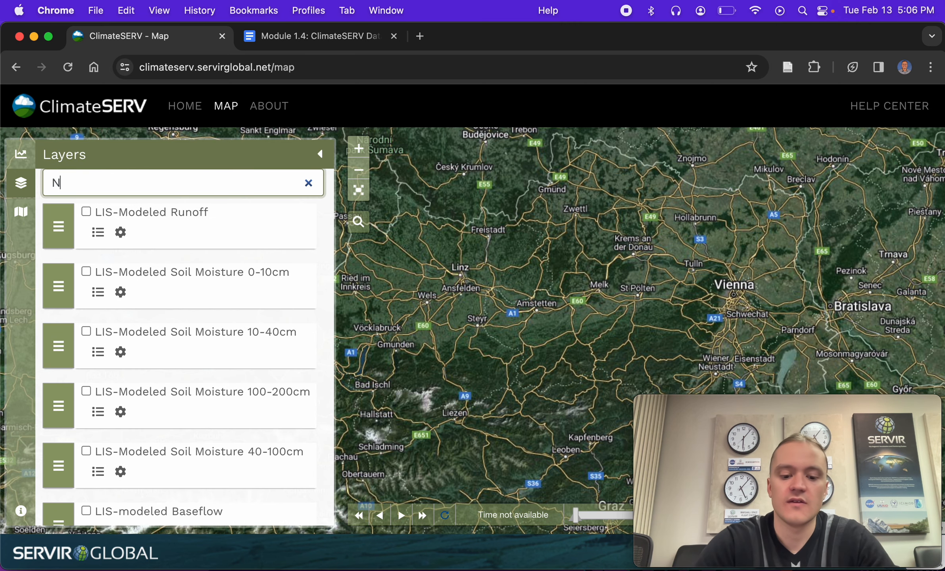
text(SIDC)
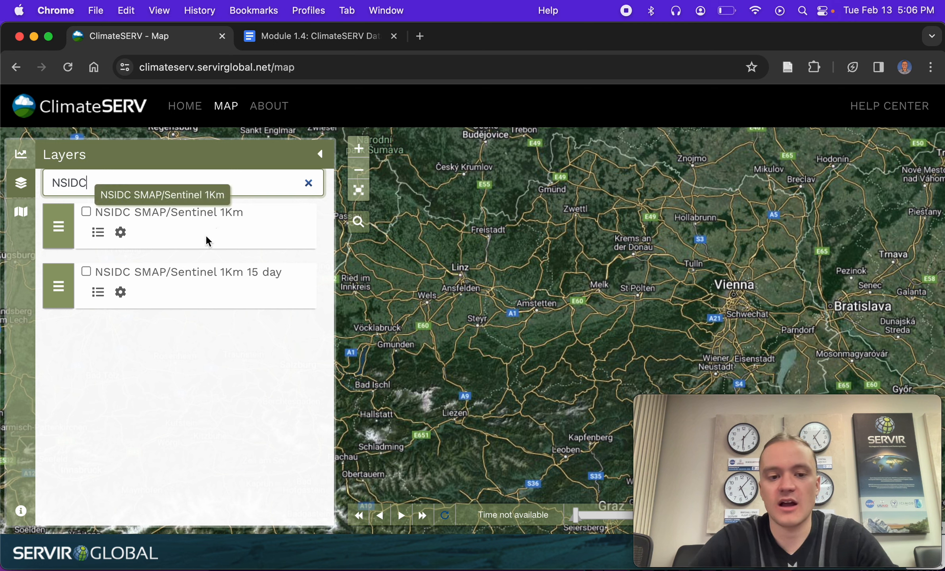
click(84, 273)
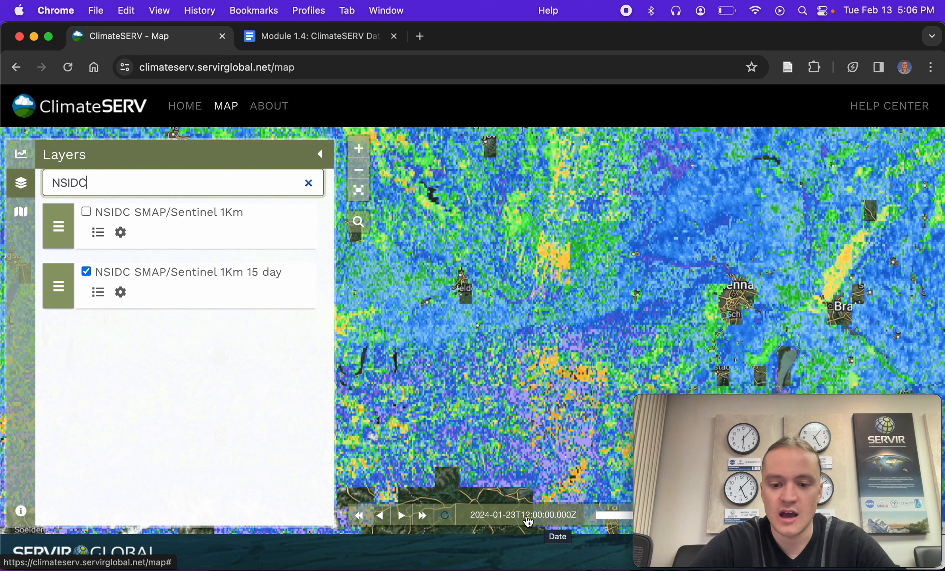
mouse_move(661, 419)
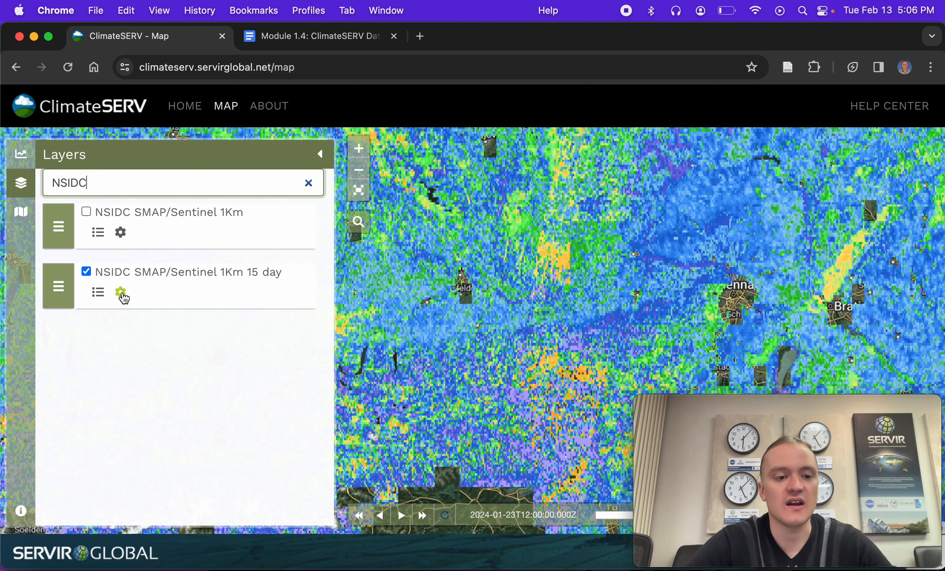
View the NSIDC SMAP/Sentinel 1Km 15 day layer's legend and display settings, moving each window clear of the layer list.
click(99, 296)
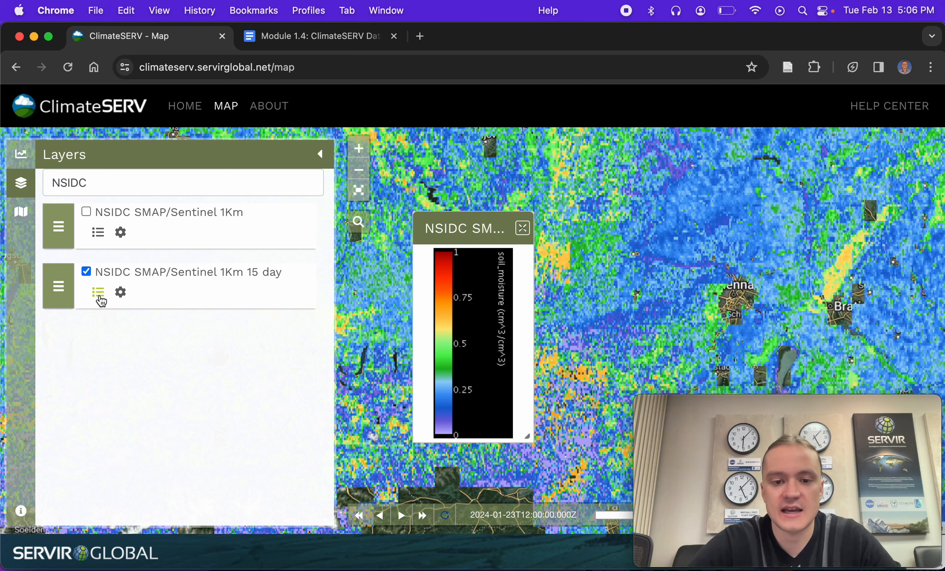
drag(471, 236, 881, 142)
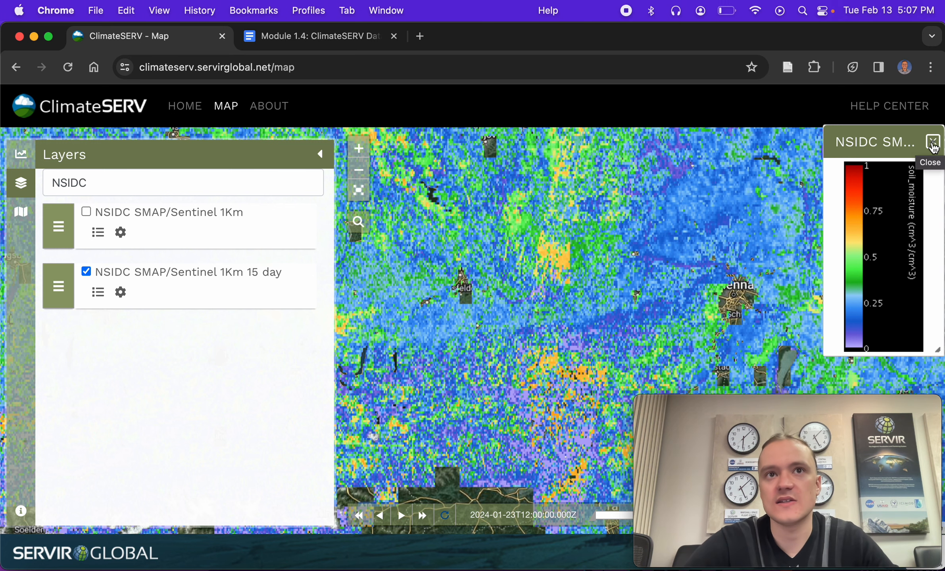
click(121, 293)
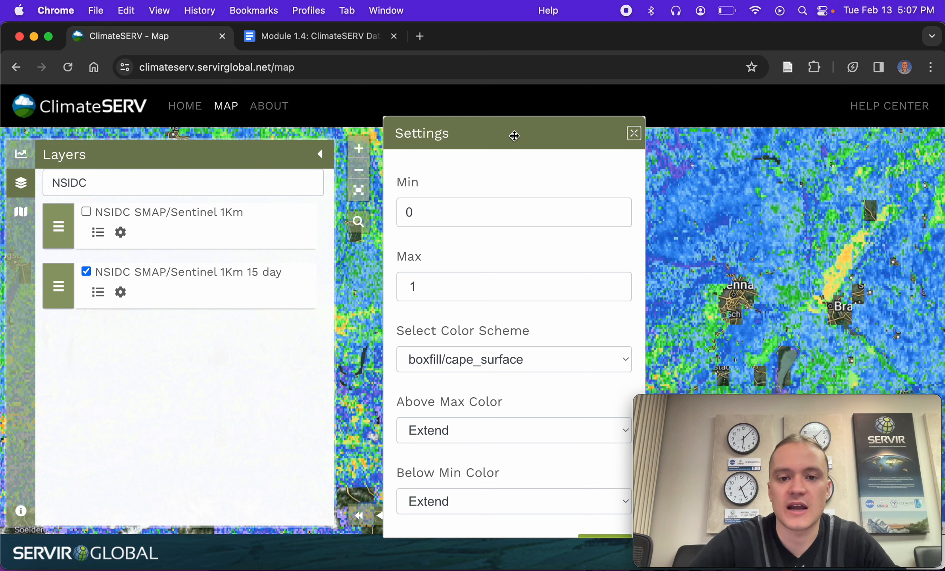
drag(525, 131, 837, 139)
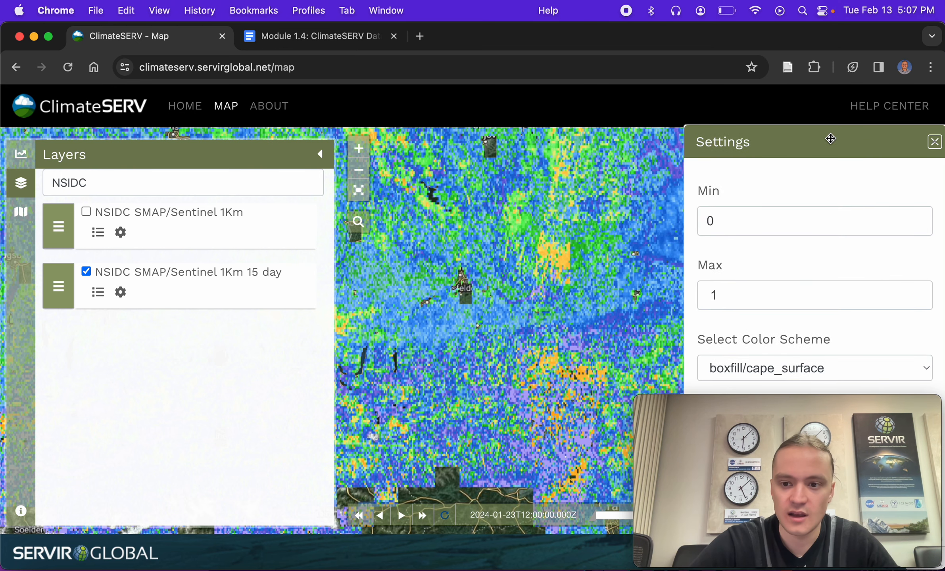
click(98, 294)
drag(474, 232, 868, 157)
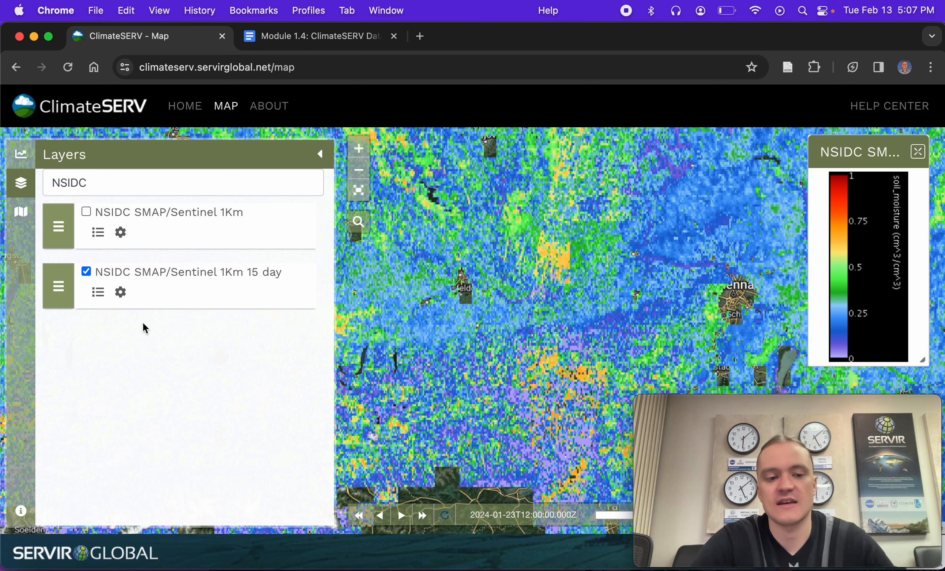
Set the 15-day layer's maximum value to 0.75, apply it, and check the layer's legend.
click(121, 296)
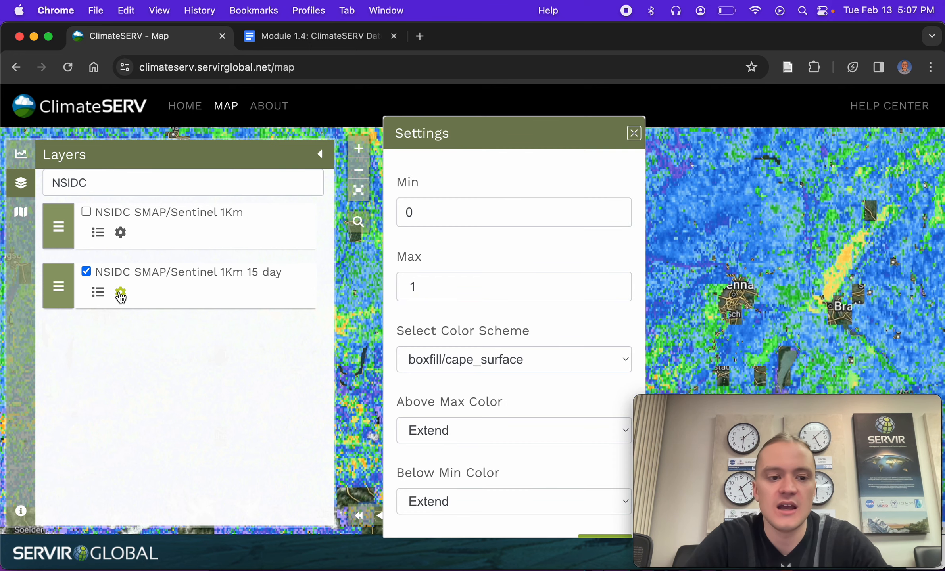
click(427, 287)
key(BackSpace)
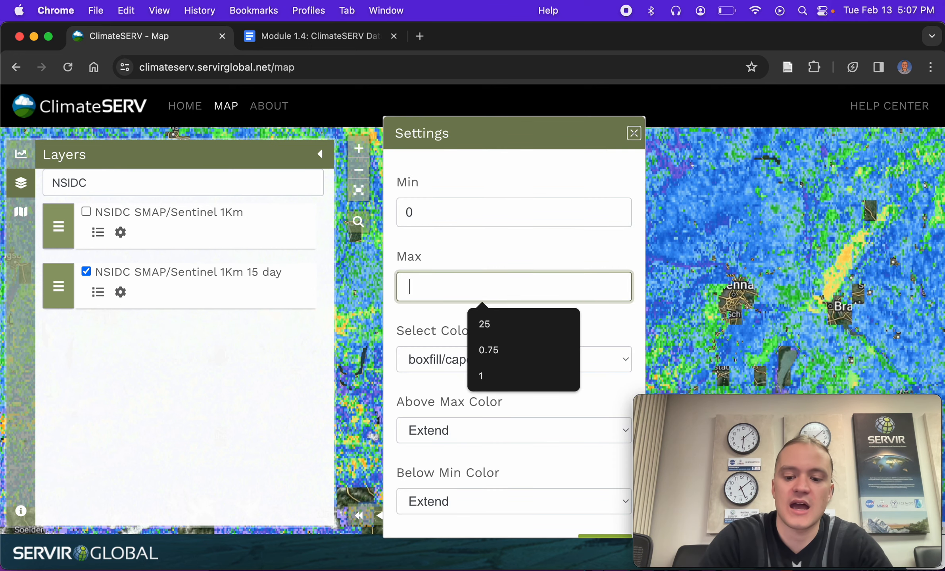
text(0.75)
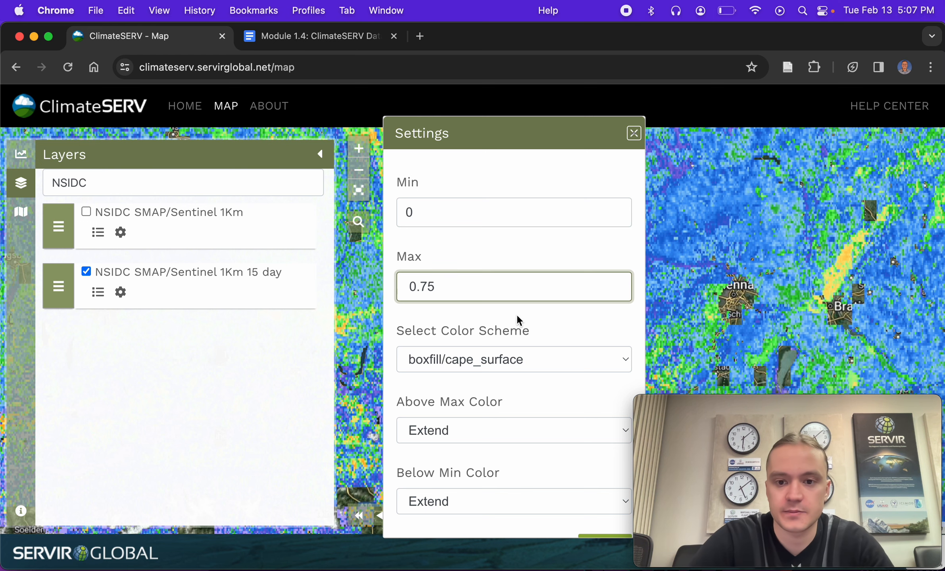
scroll(533, 496, down, 3)
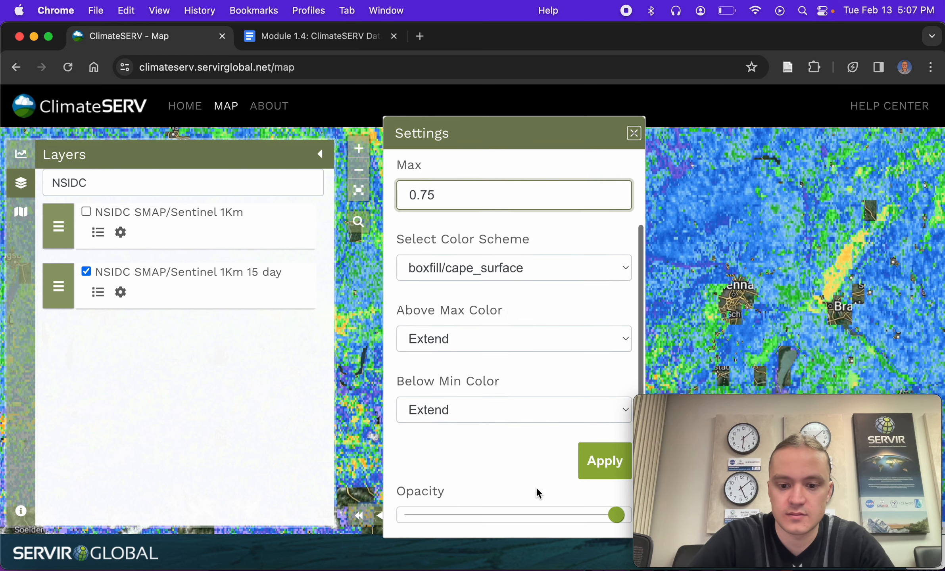
click(597, 460)
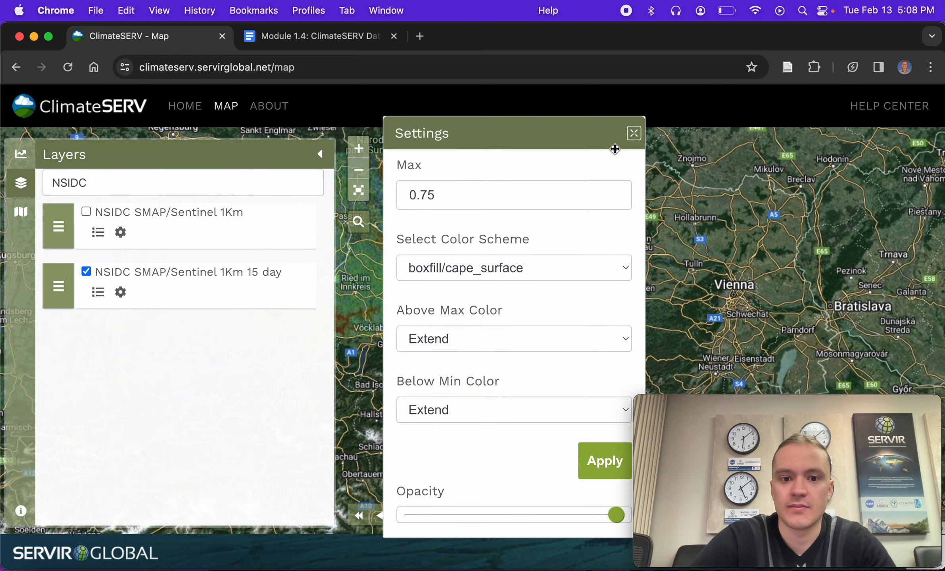
click(633, 134)
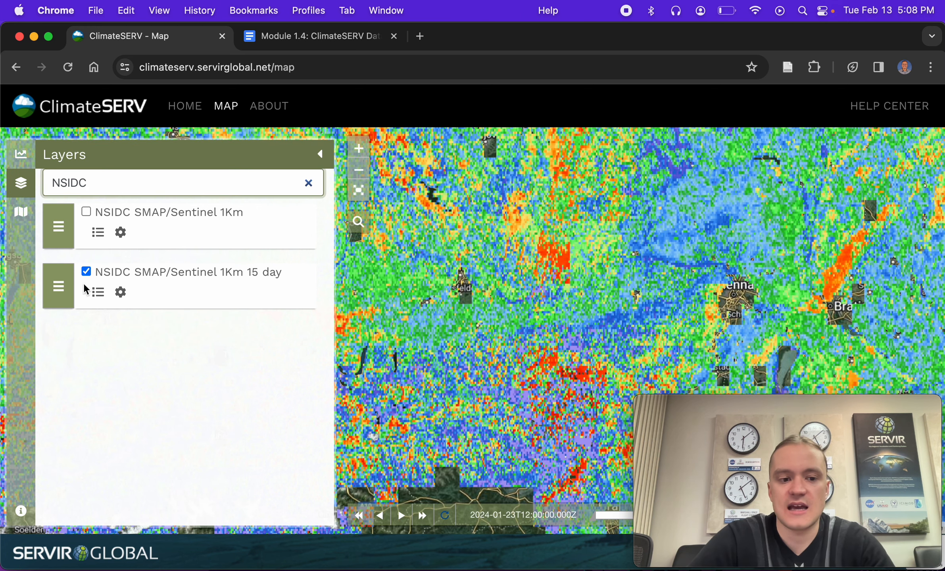
click(97, 292)
drag(479, 228, 860, 147)
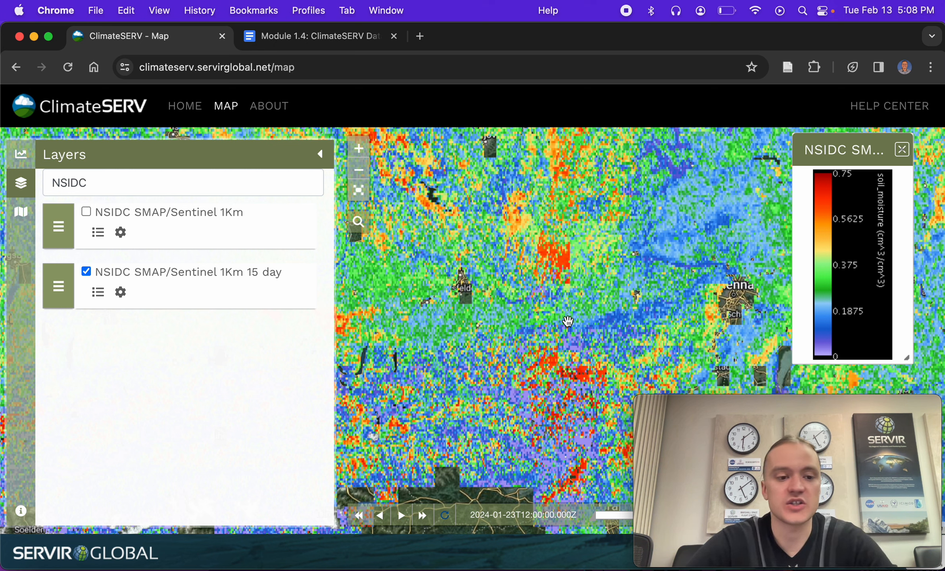
Change the 15-day layer's color scheme to boxfill/avg_temp in its settings and apply it.
click(121, 292)
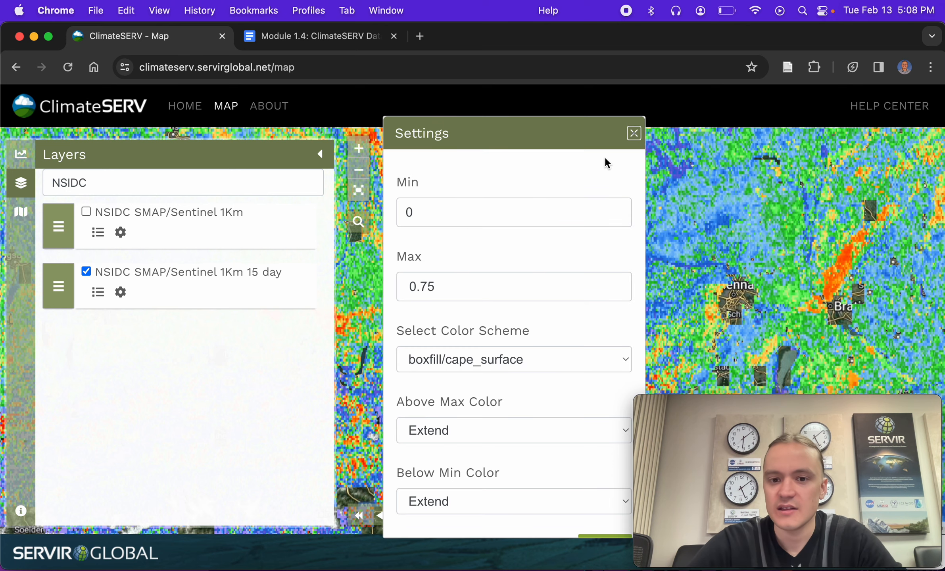
drag(526, 133, 805, 131)
click(780, 353)
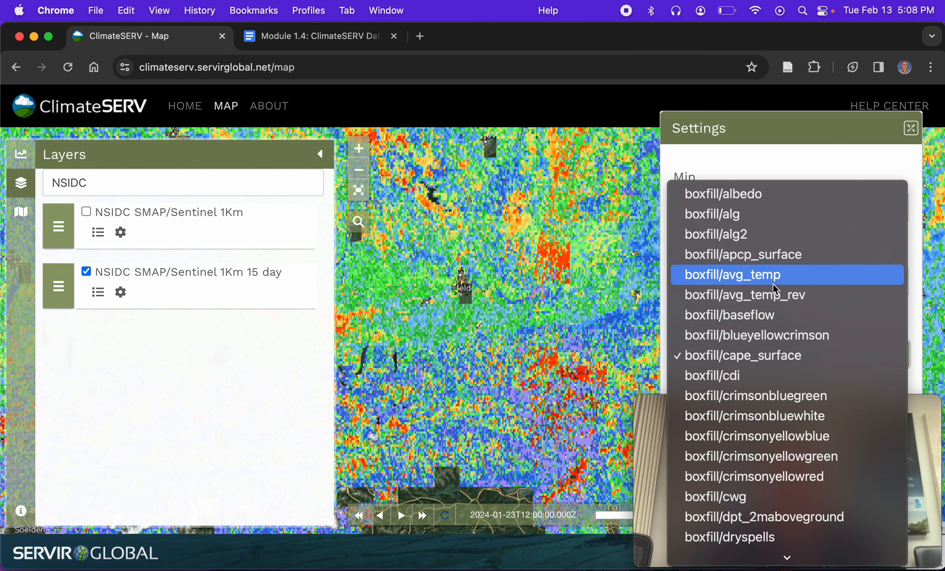
click(748, 278)
drag(803, 124, 200, 119)
scroll(253, 397, down, 1)
scroll(253, 397, down, 2)
click(266, 452)
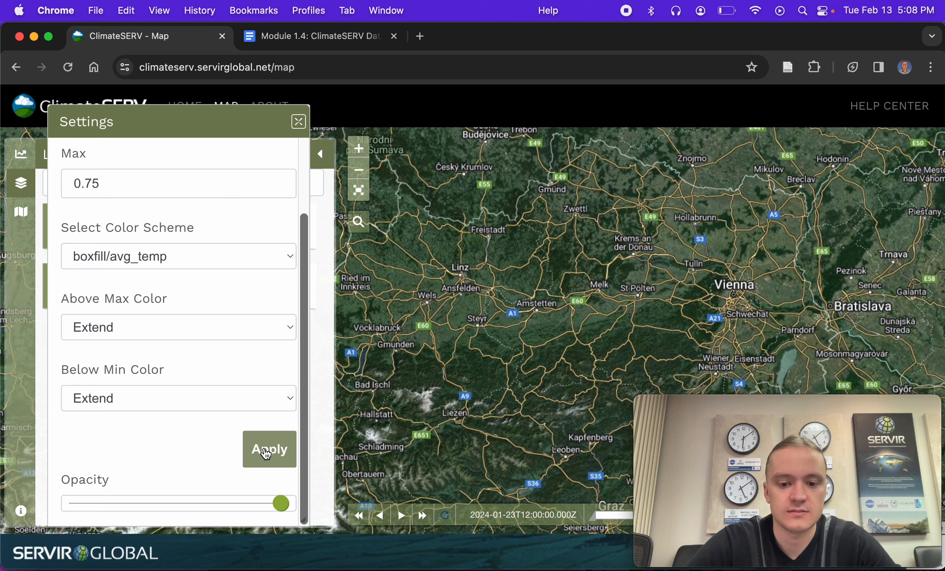
Try the boxfill/crimsonbluewhite color scheme on the 15-day layer and apply it.
click(131, 327)
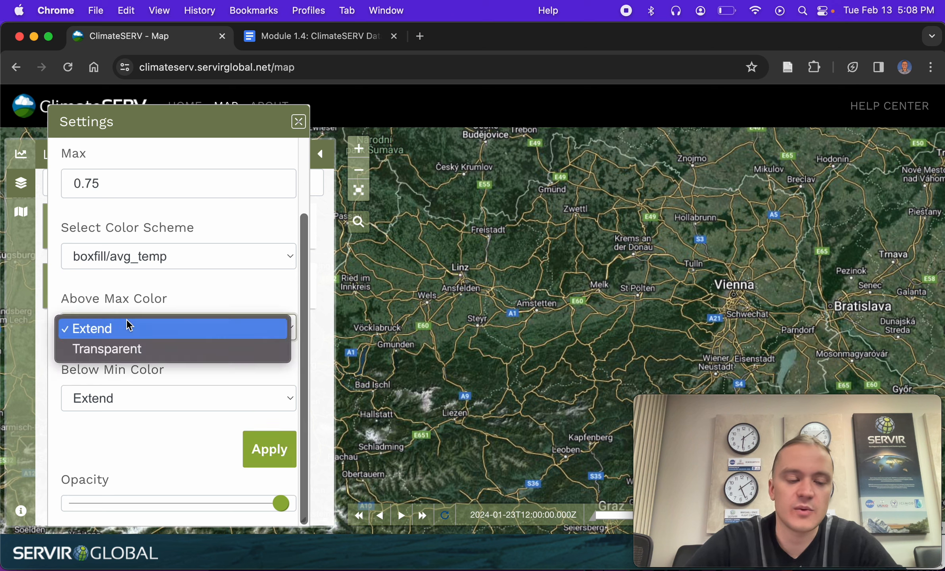
click(144, 265)
click(142, 265)
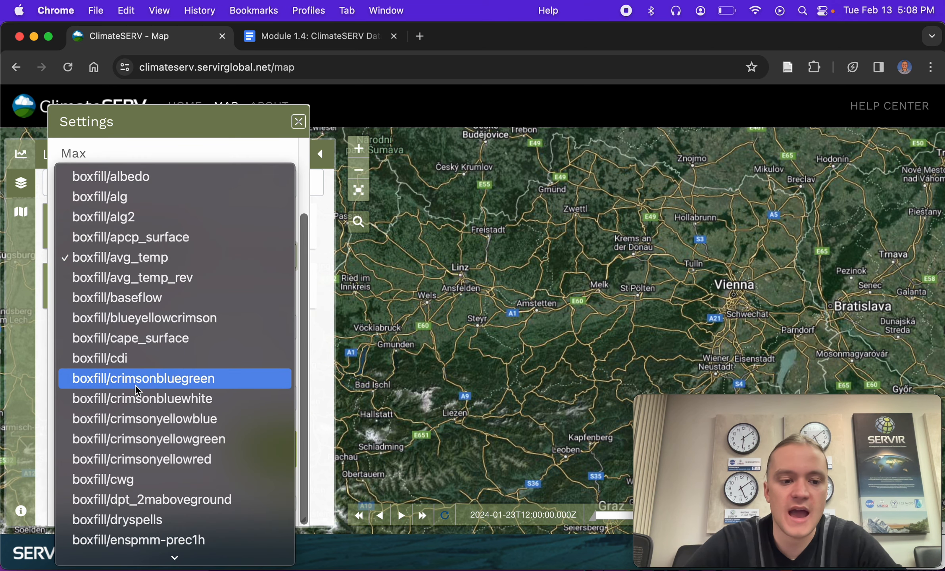
click(140, 401)
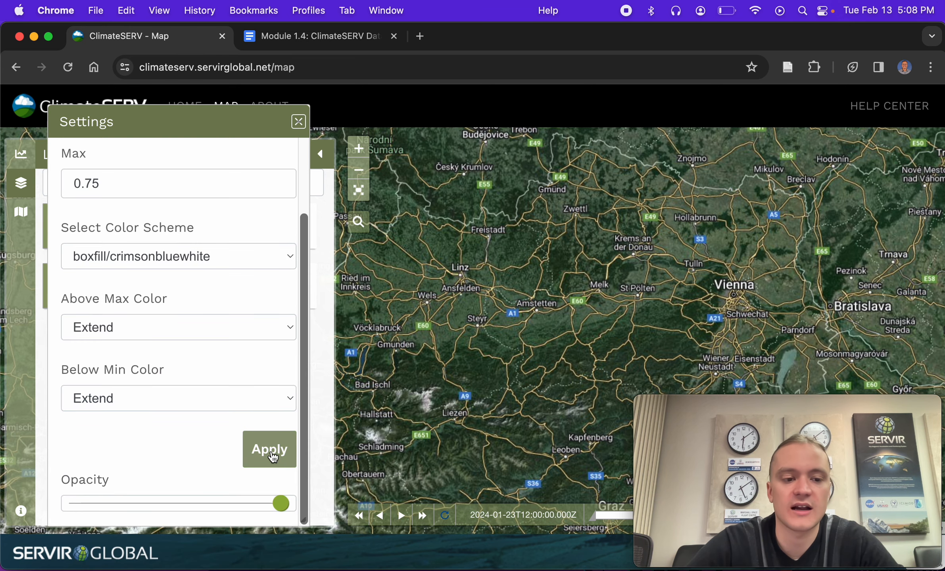
click(270, 450)
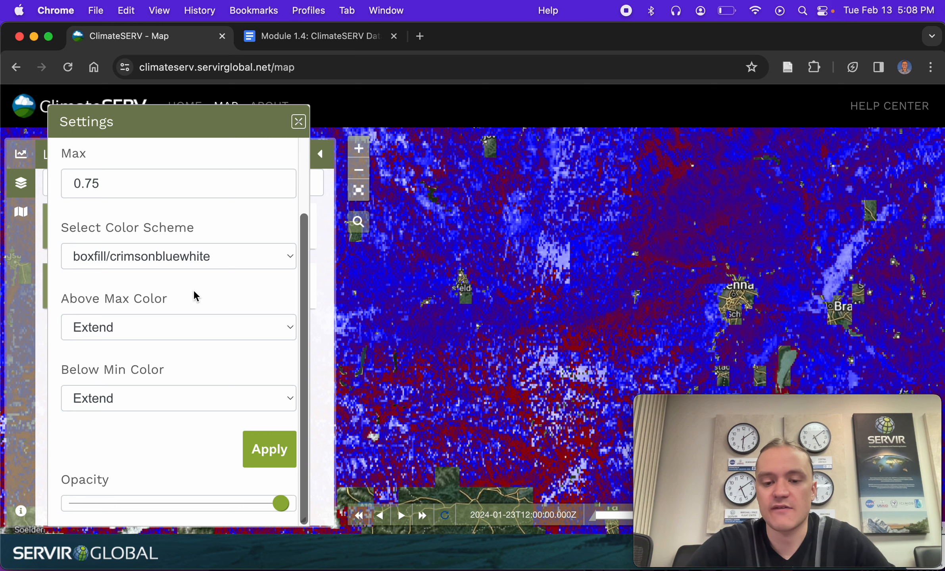
View the Above Max Color options, set the color scheme back to boxfill/avg_temp, apply it, and move the settings window off the layer list.
click(142, 332)
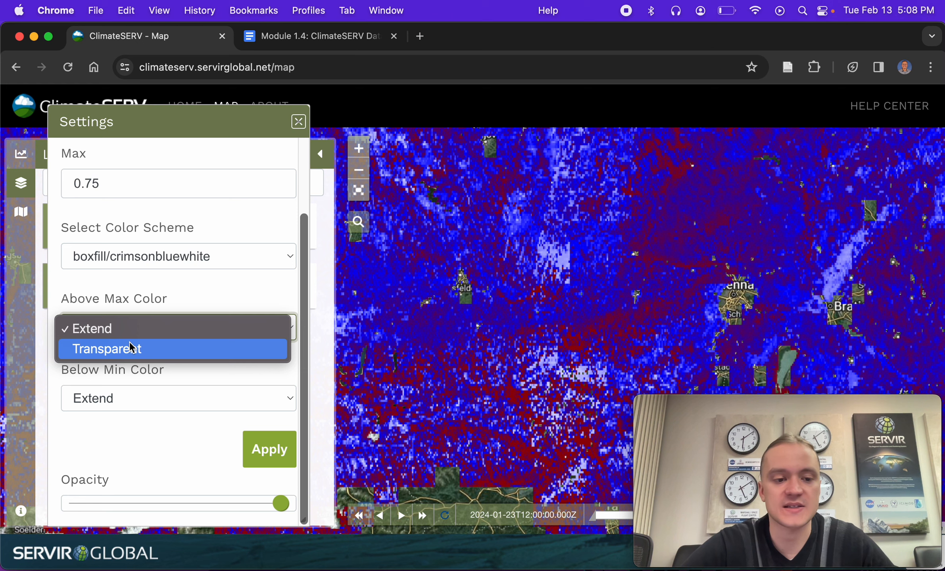
click(134, 306)
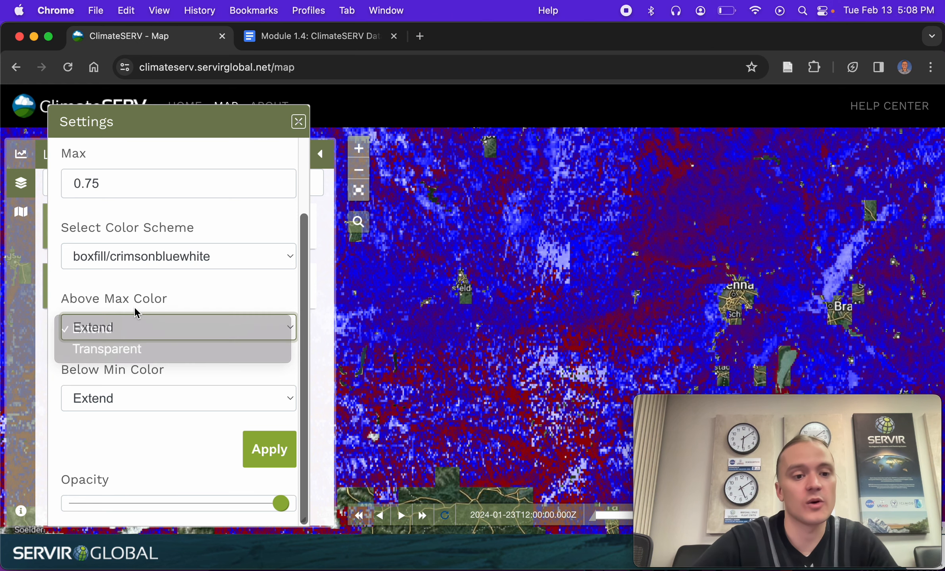
click(199, 267)
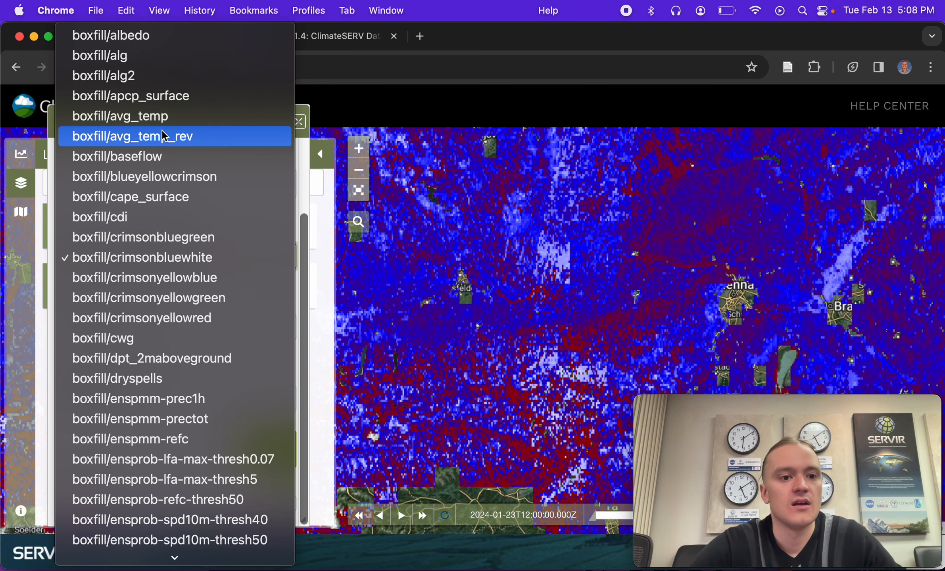
click(161, 117)
click(259, 447)
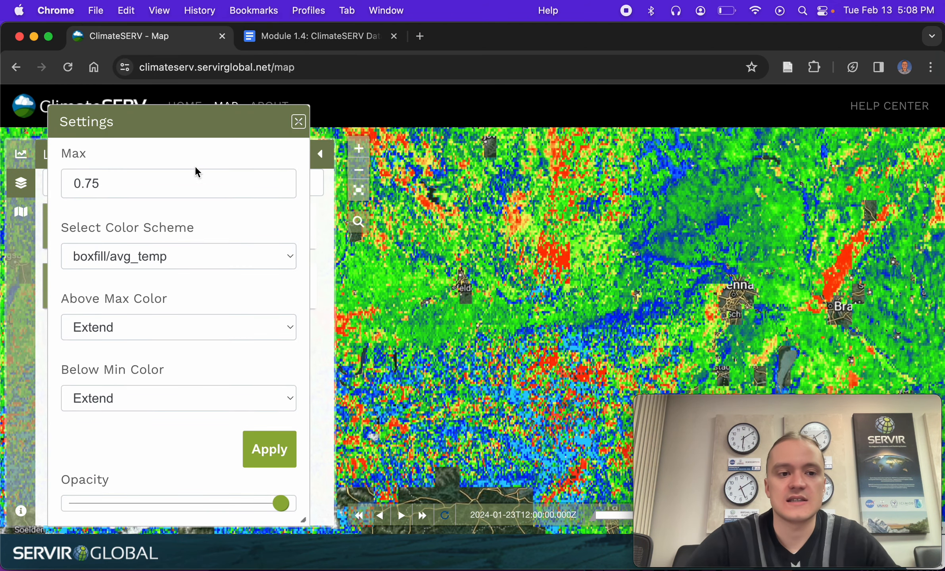
drag(184, 120, 477, 130)
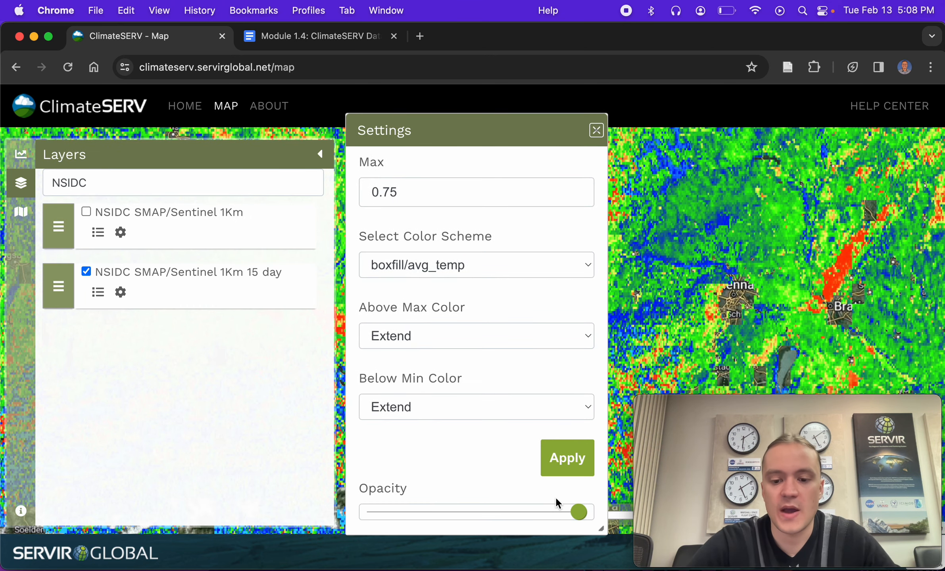
Lower the 15-day layer's opacity to about half, apply it, and close the layer settings.
drag(579, 512, 471, 513)
drag(530, 127, 302, 97)
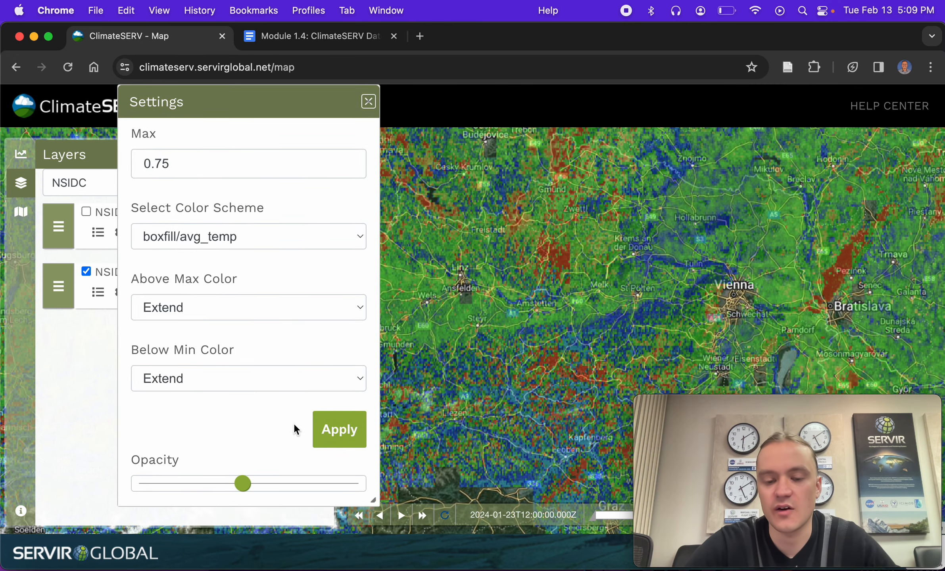
click(337, 432)
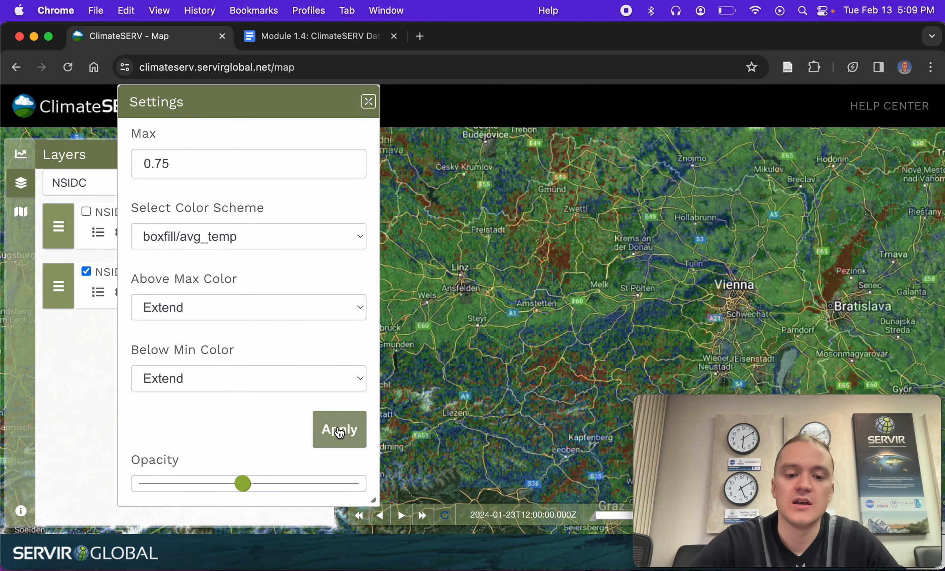
drag(284, 99, 800, 132)
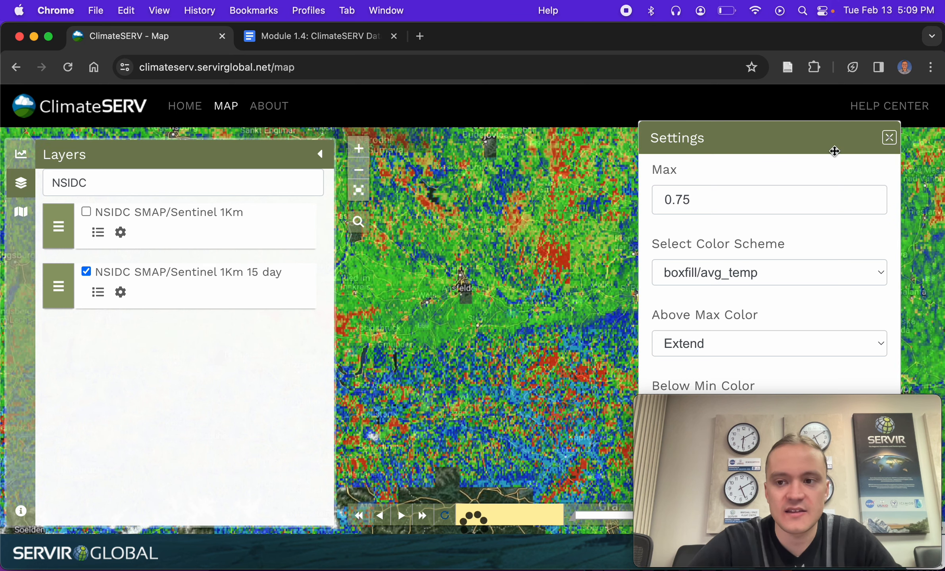
click(889, 138)
Move the Movie Recording window off the map's animation controls and return to the ClimateSERV map.
click(787, 406)
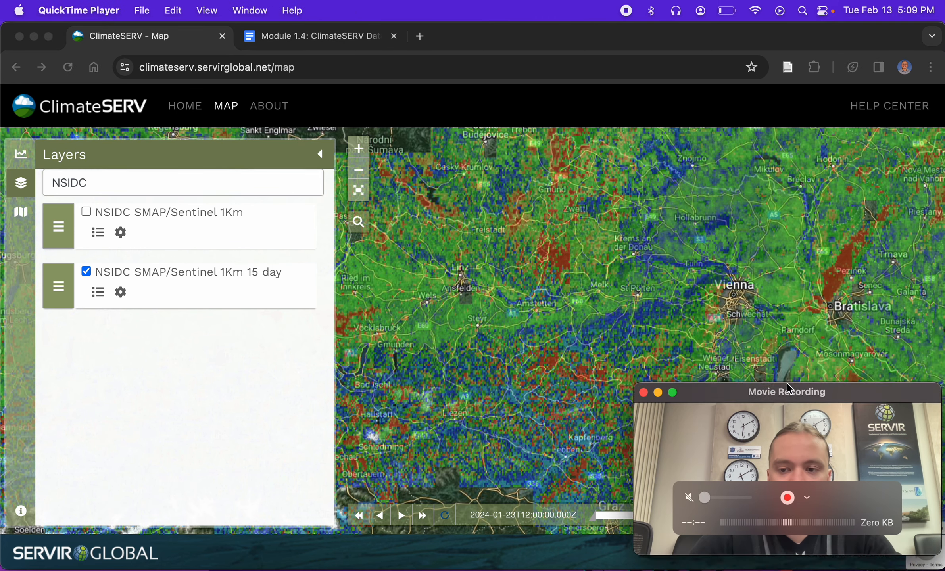
drag(788, 389, 816, 108)
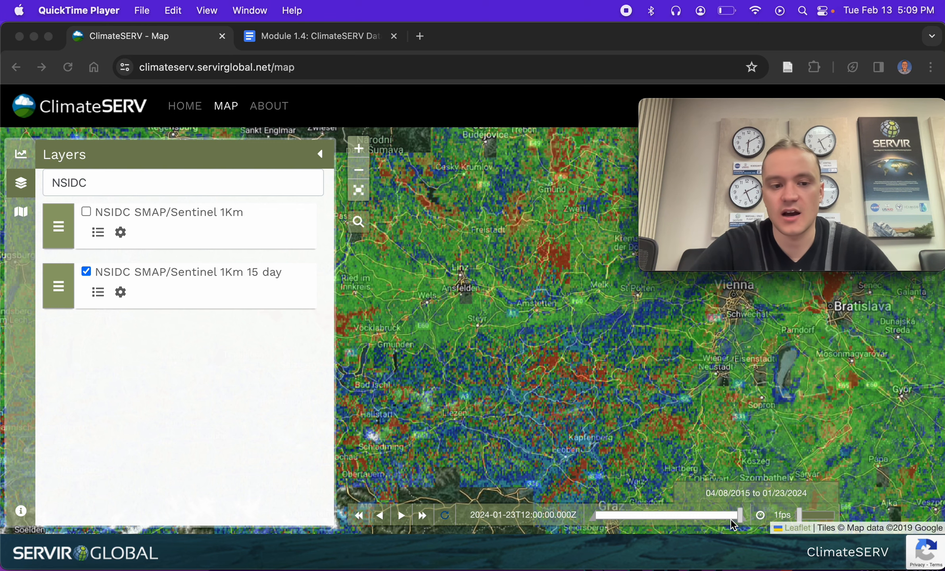
click(137, 319)
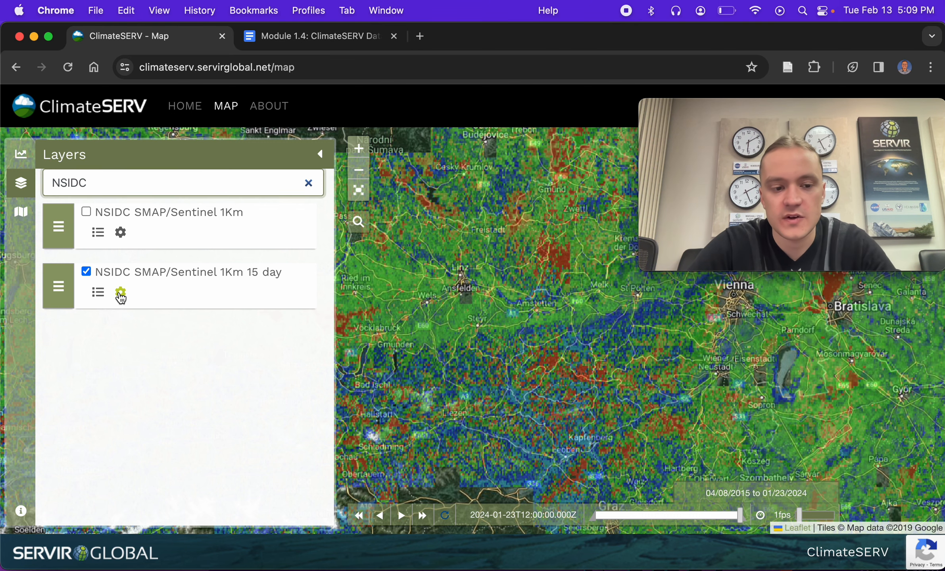
Raise the 15-day layer's opacity to nearly full in its settings, apply it, and close the settings.
click(120, 293)
scroll(545, 435, down, 2)
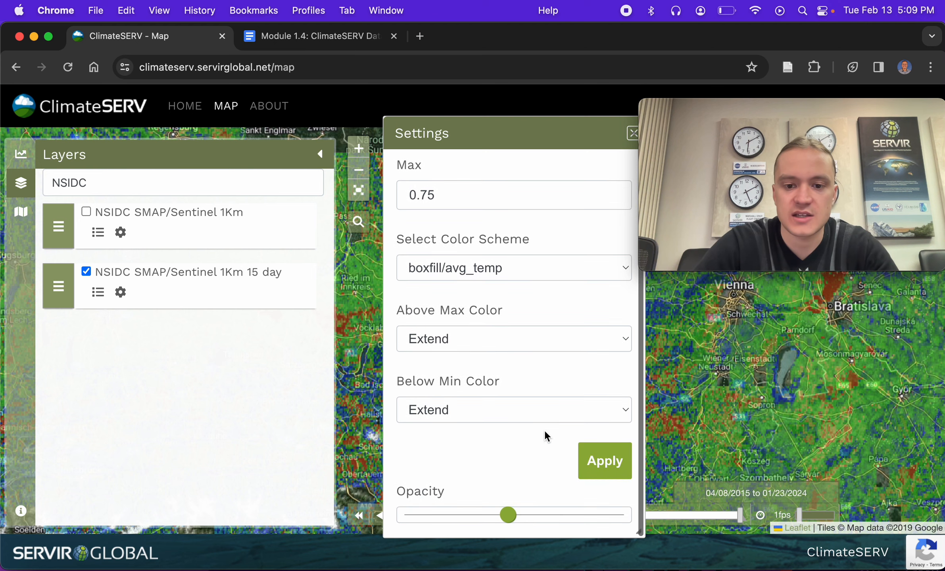
drag(508, 515, 616, 515)
click(606, 462)
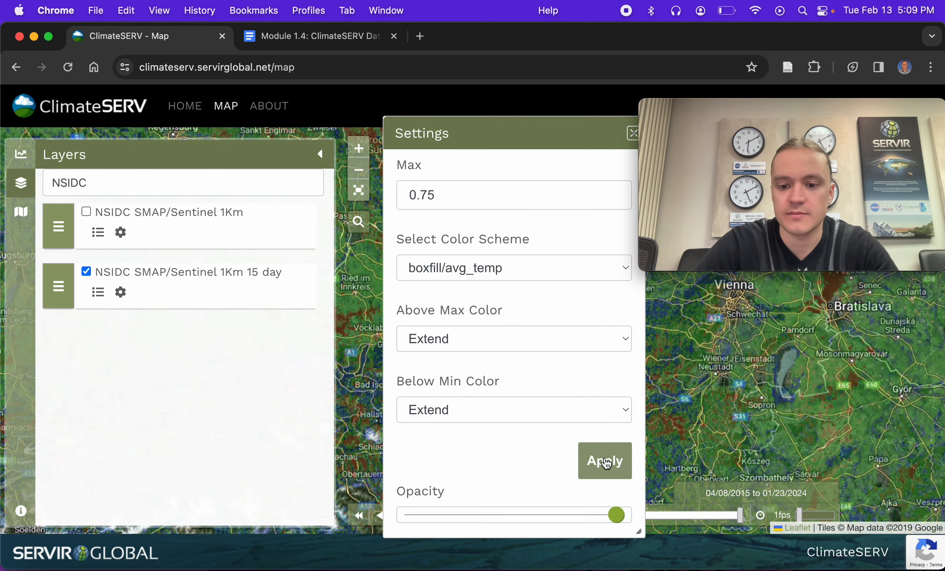
click(631, 133)
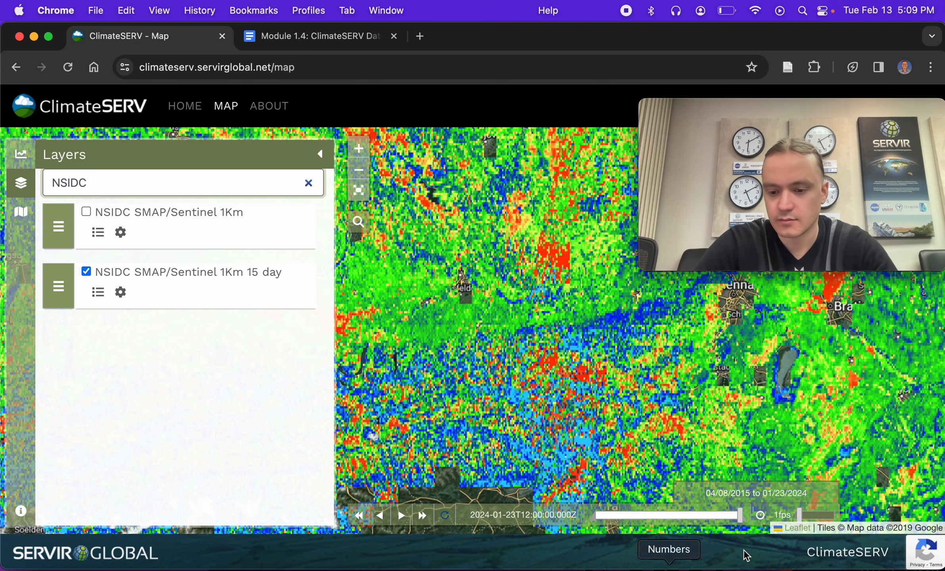
Set the animation range to run from 11/01/2023 to 01/23/2024 and close the range picker.
click(729, 494)
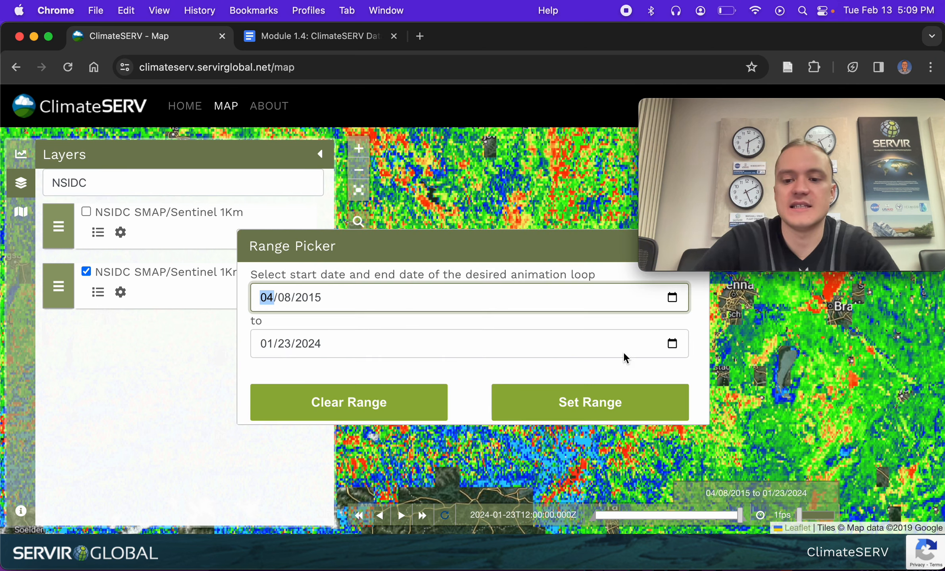
click(671, 301)
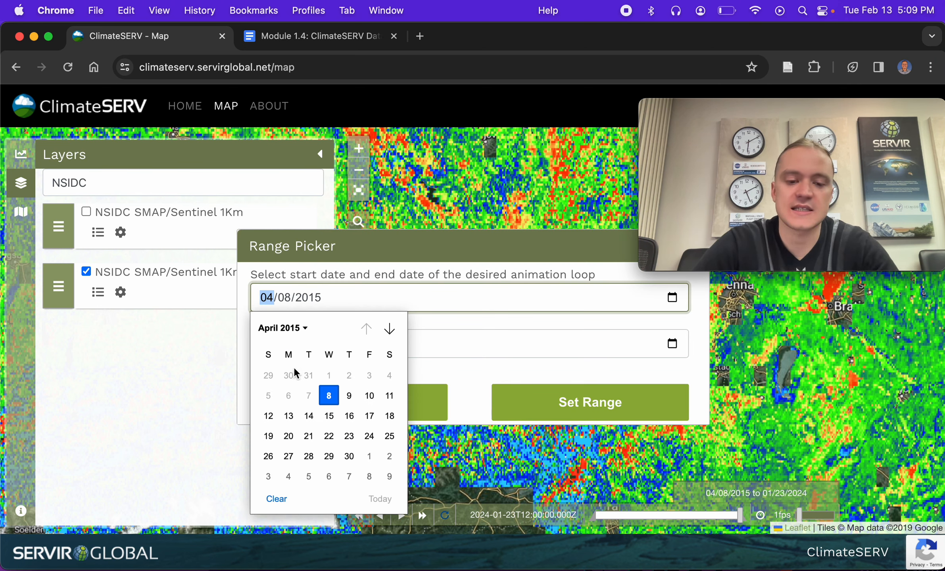
click(288, 329)
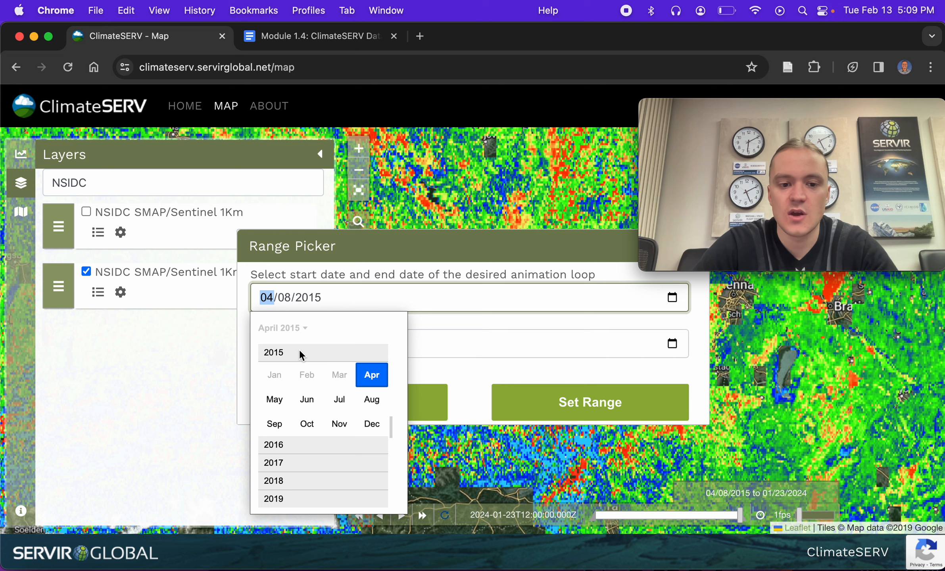
scroll(306, 489, down, 5)
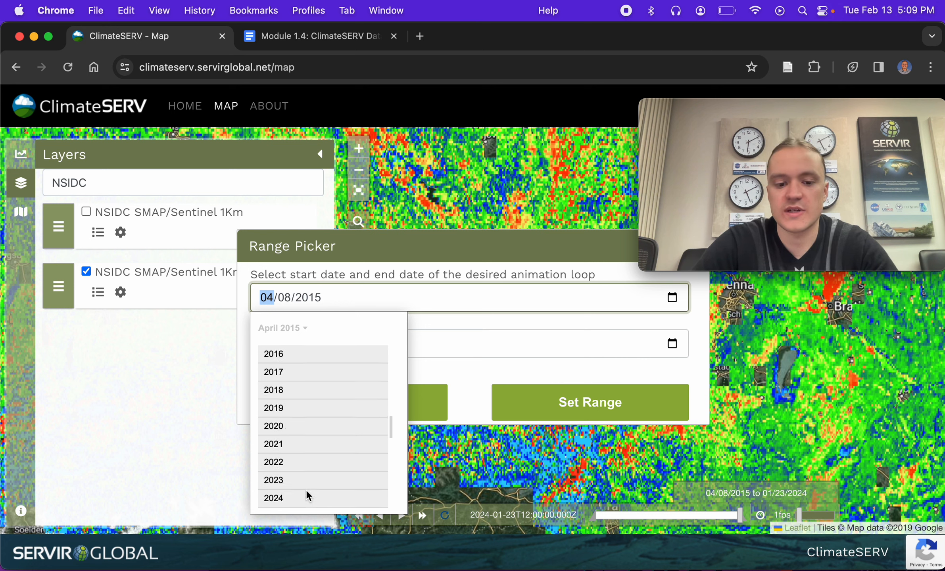
click(280, 497)
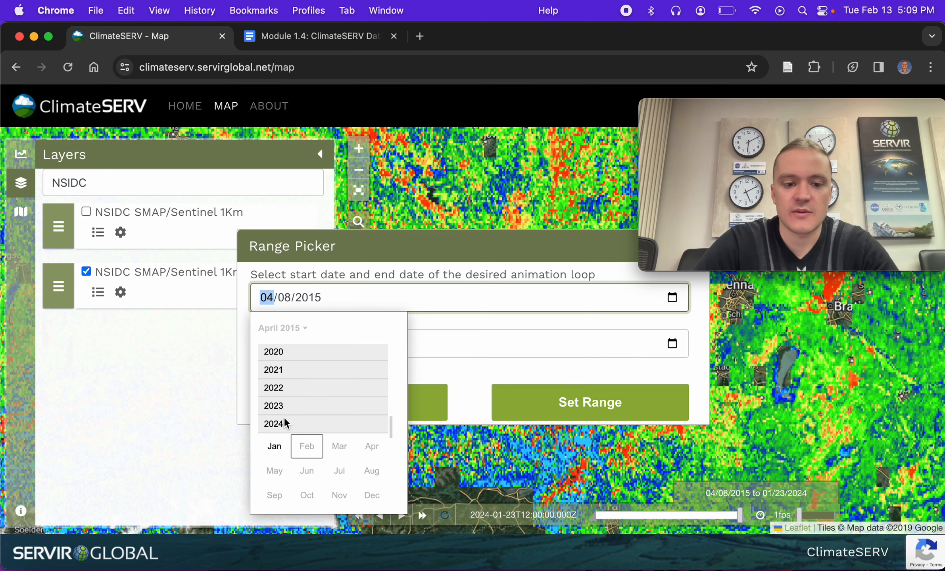
click(296, 406)
click(339, 478)
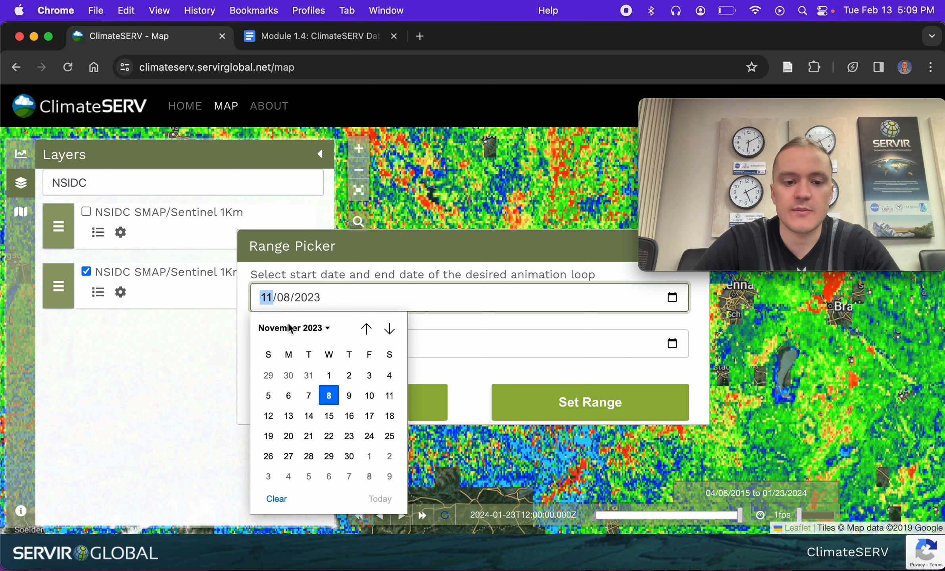
click(328, 375)
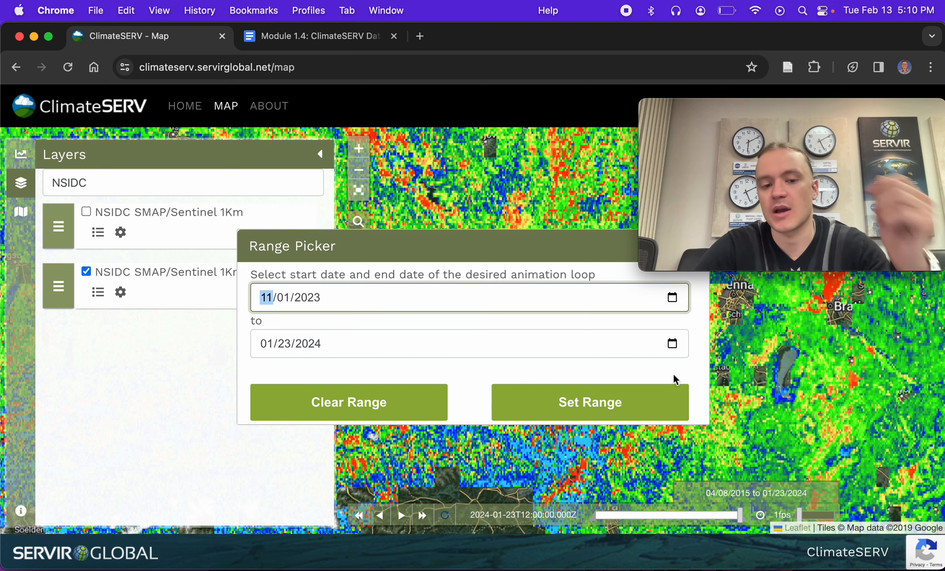
click(515, 405)
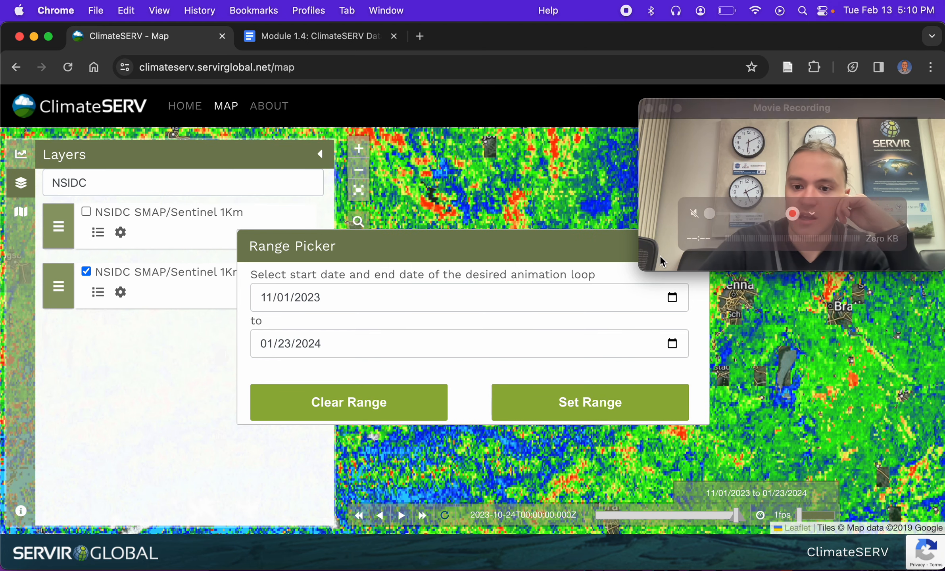
drag(418, 238, 254, 265)
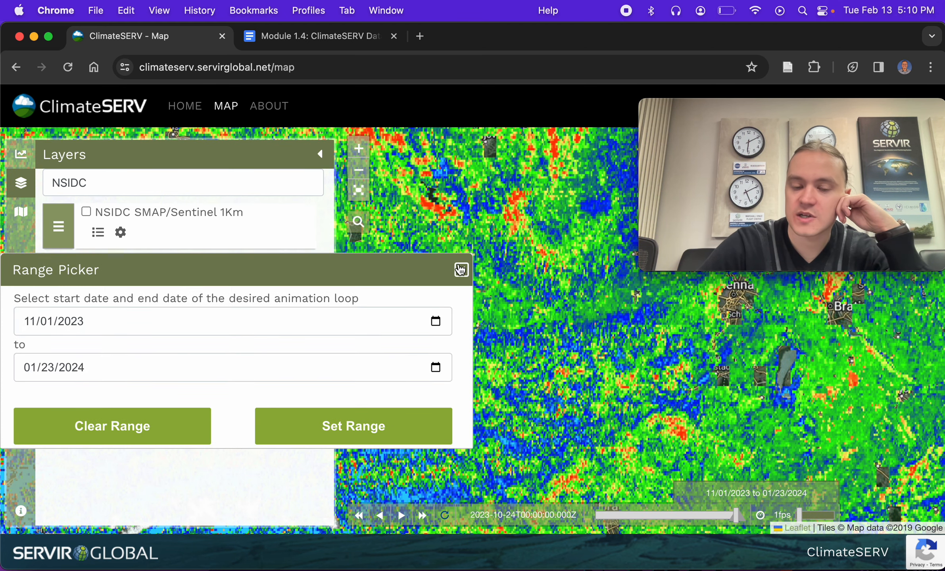
click(461, 271)
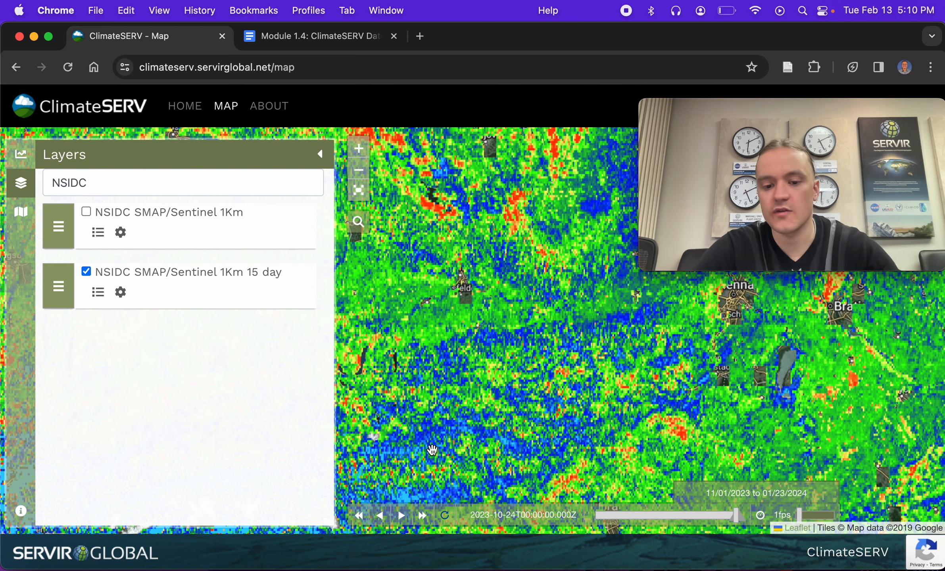
Step the 15-day layer's animation forward frame by frame to the 2024-01-08 image.
click(423, 517)
click(423, 517)
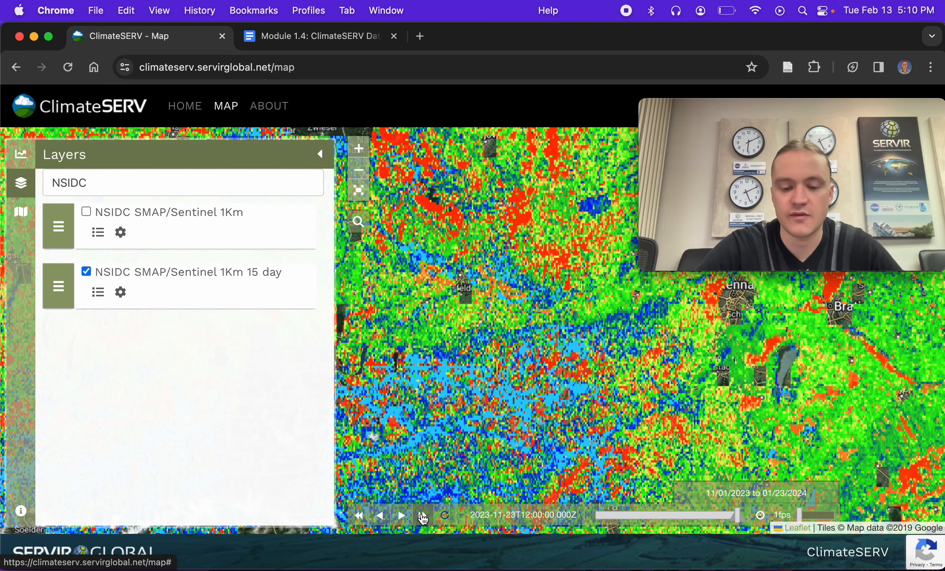
click(423, 517)
click(423, 517)
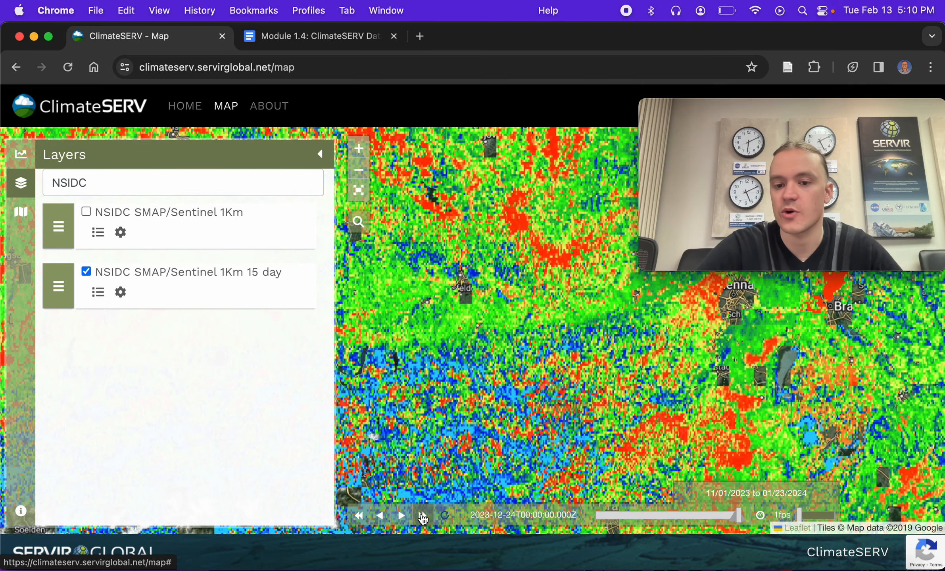
click(423, 517)
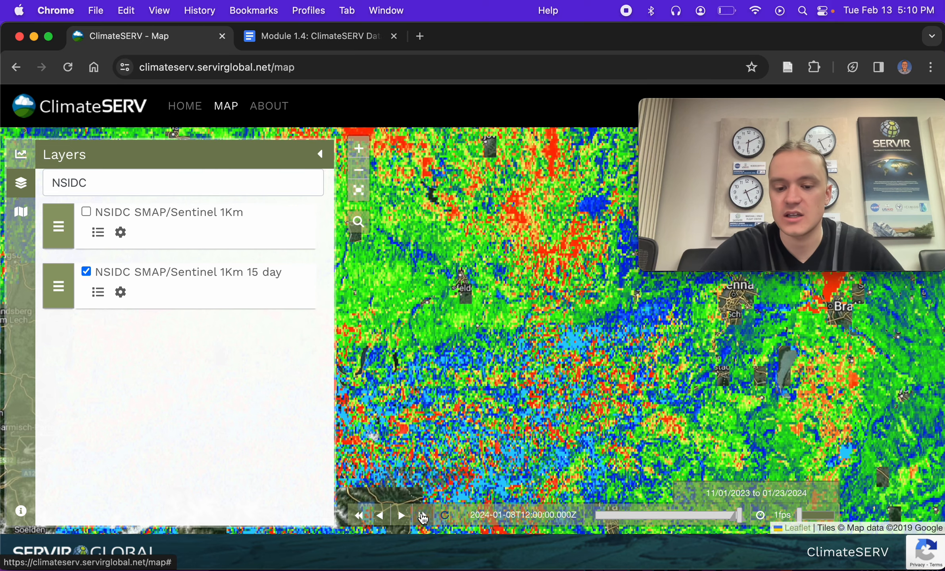
Play the animation from its first frame, try a speed of 5.5 fps, slow it to 0.1 fps, and pause it.
click(359, 516)
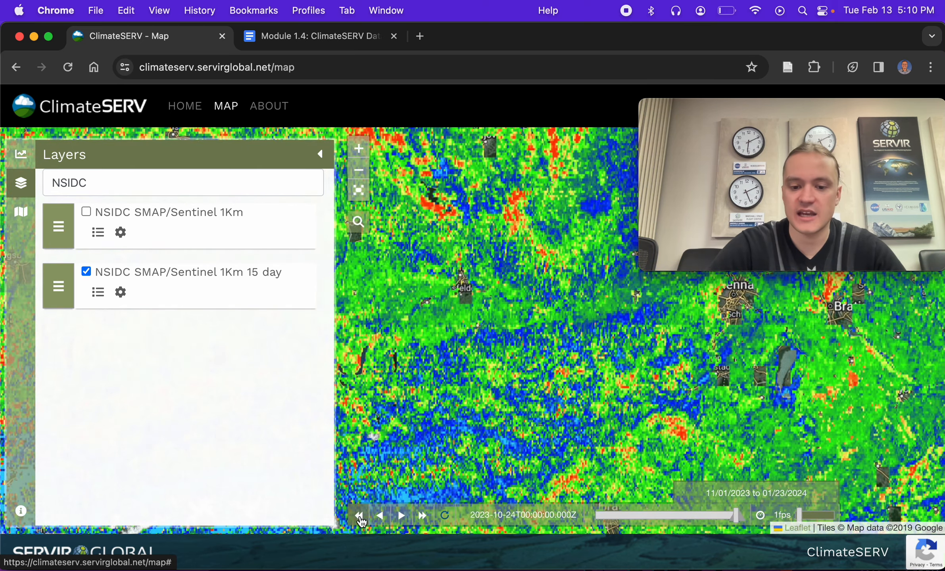
click(401, 515)
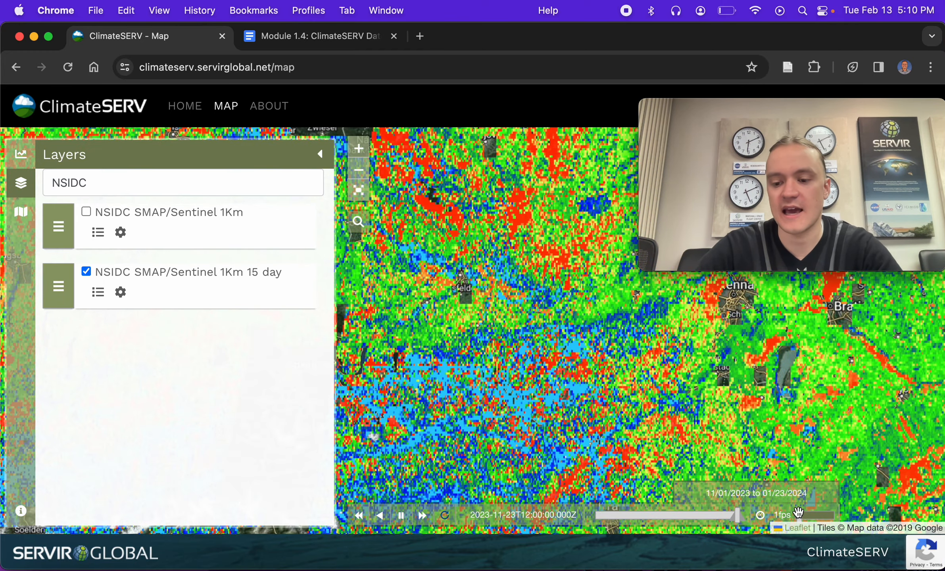
drag(797, 512, 816, 513)
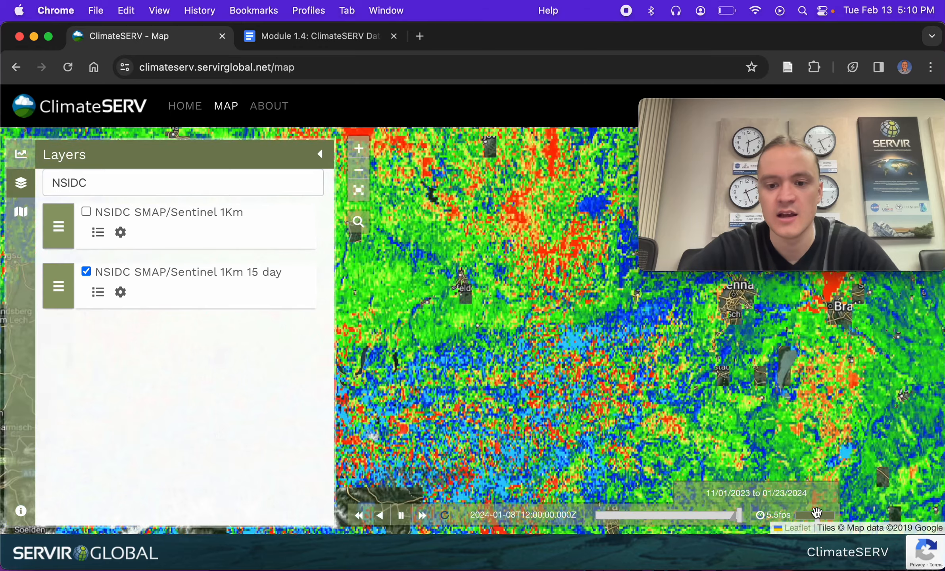
drag(816, 512, 694, 530)
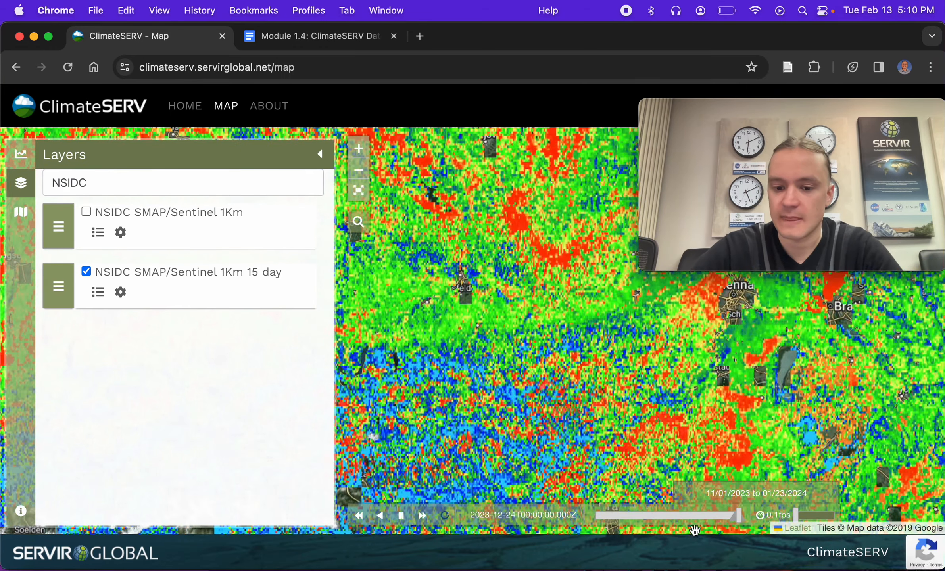
click(400, 515)
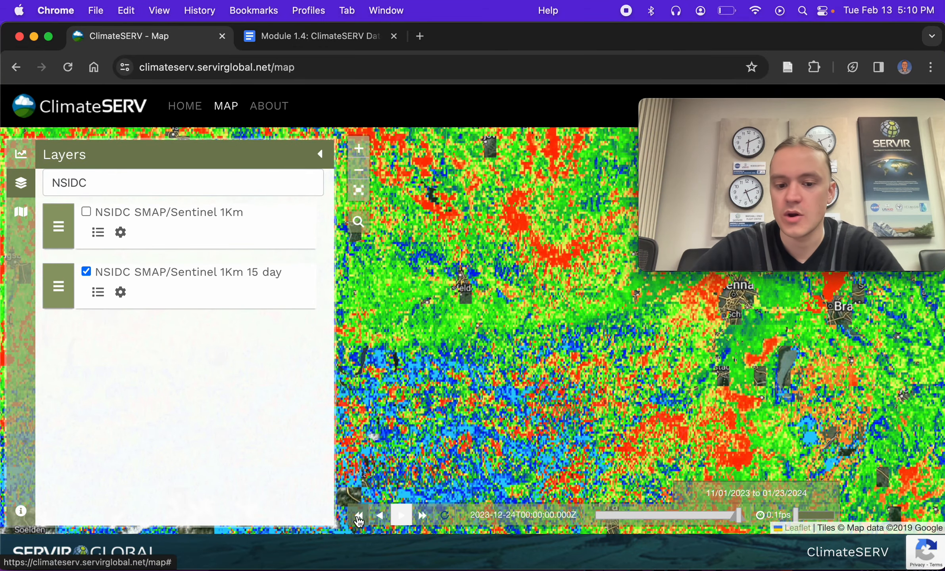
Play the animation in reverse, step back to the first frame, and step forward again to 2024-01-08.
click(377, 516)
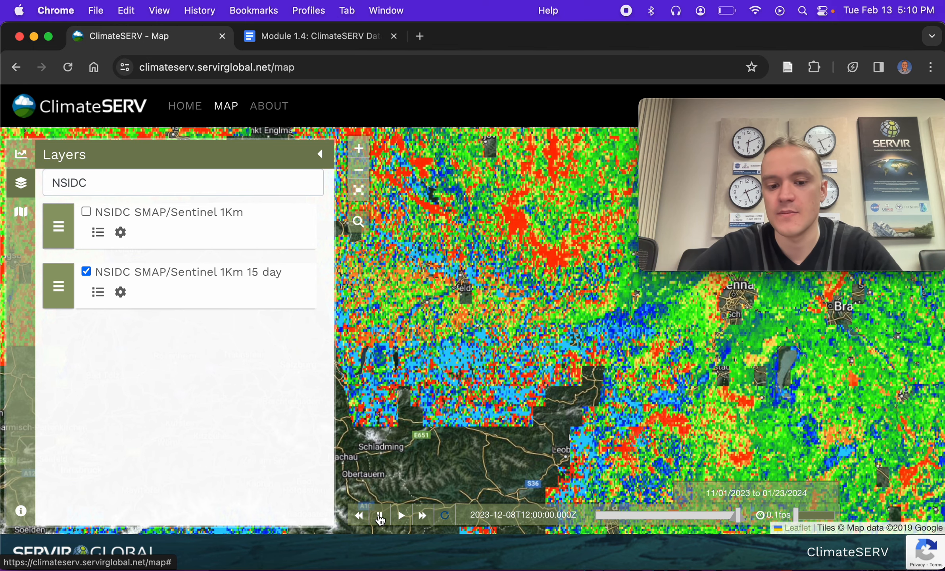
click(359, 516)
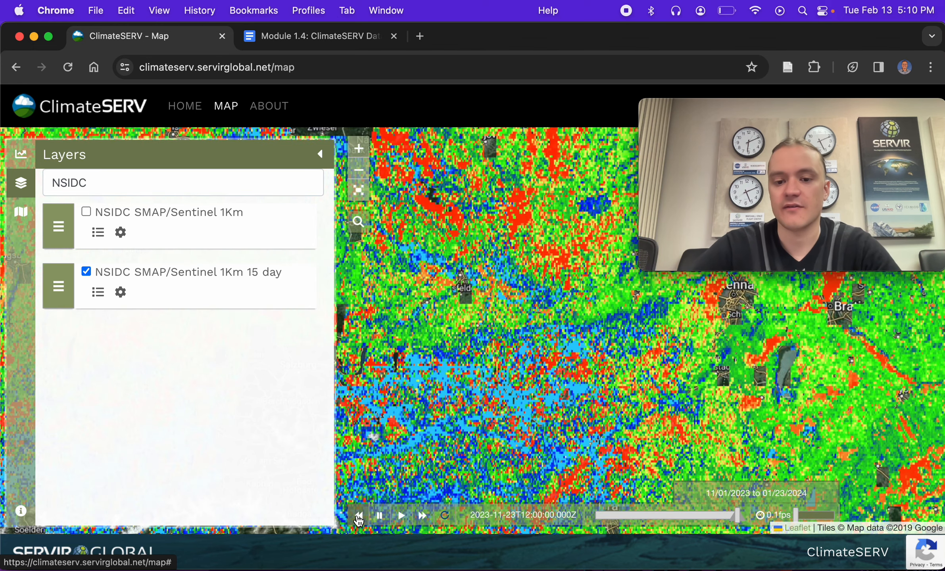
click(358, 515)
click(358, 515)
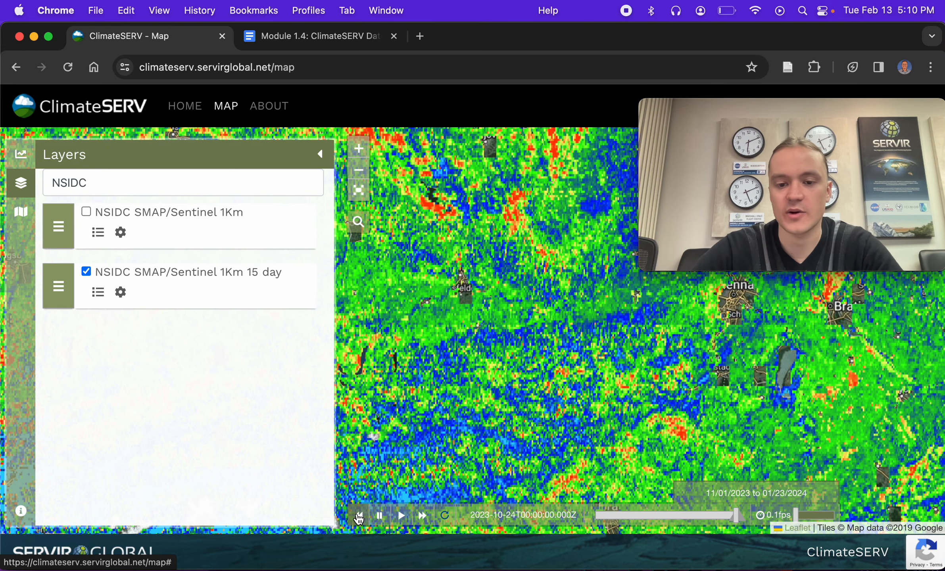
click(423, 516)
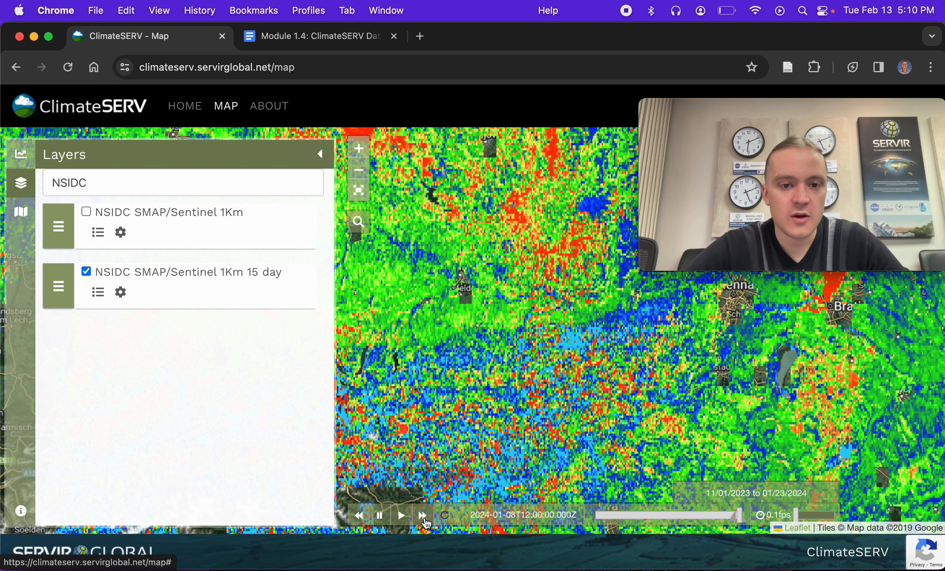
Turn off the NSIDC SMAP/Sentinel 1Km 15 day layer and open the Statistical Query tools.
click(87, 272)
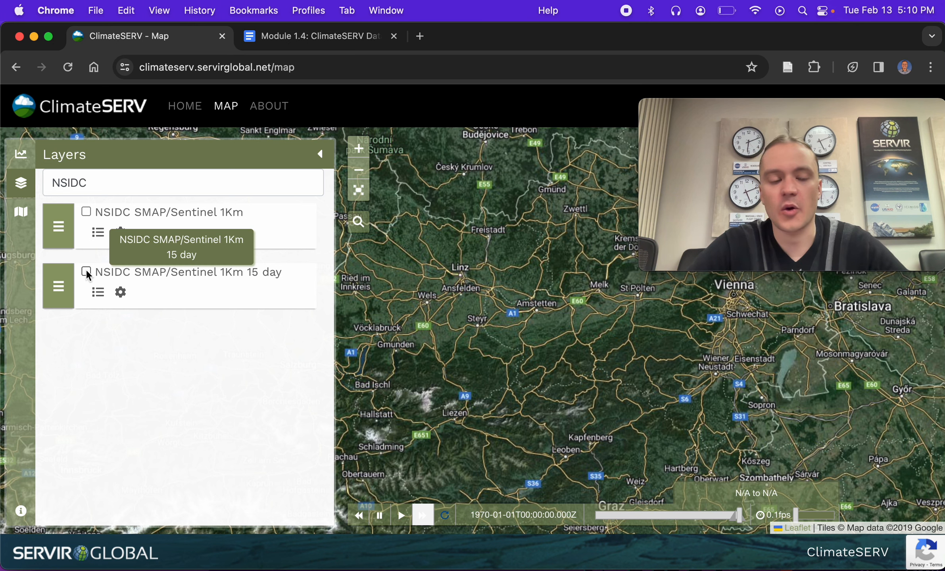
click(20, 160)
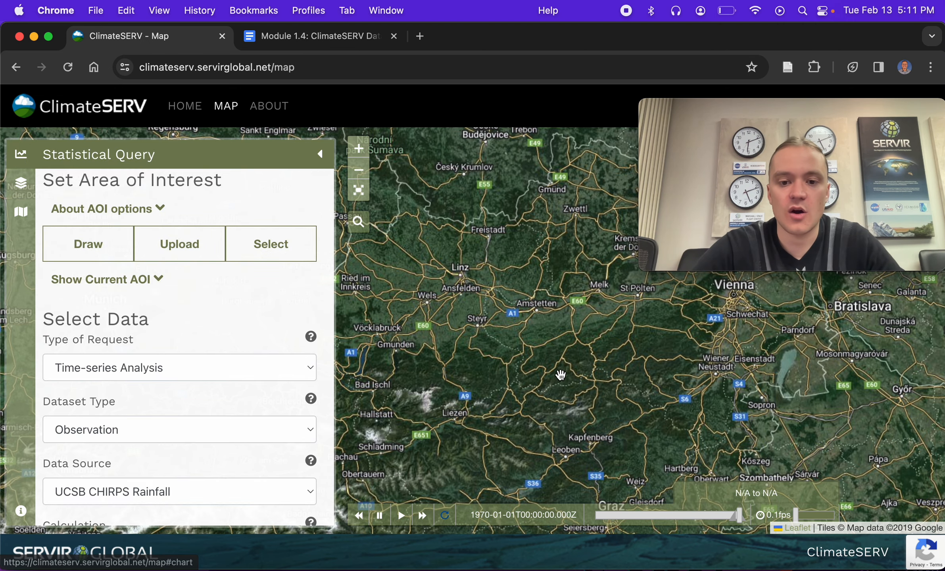
scroll(560, 375, down, 2)
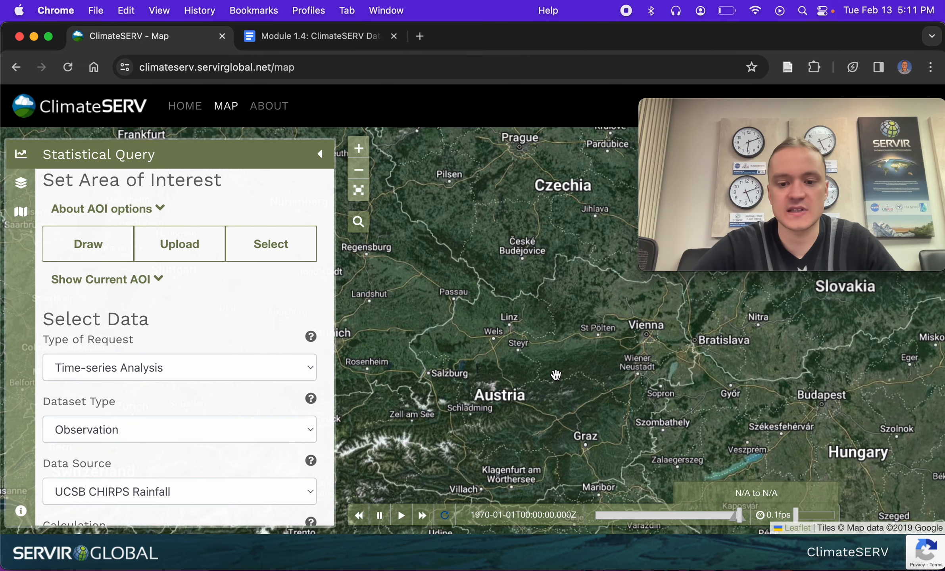
scroll(556, 375, up, 2)
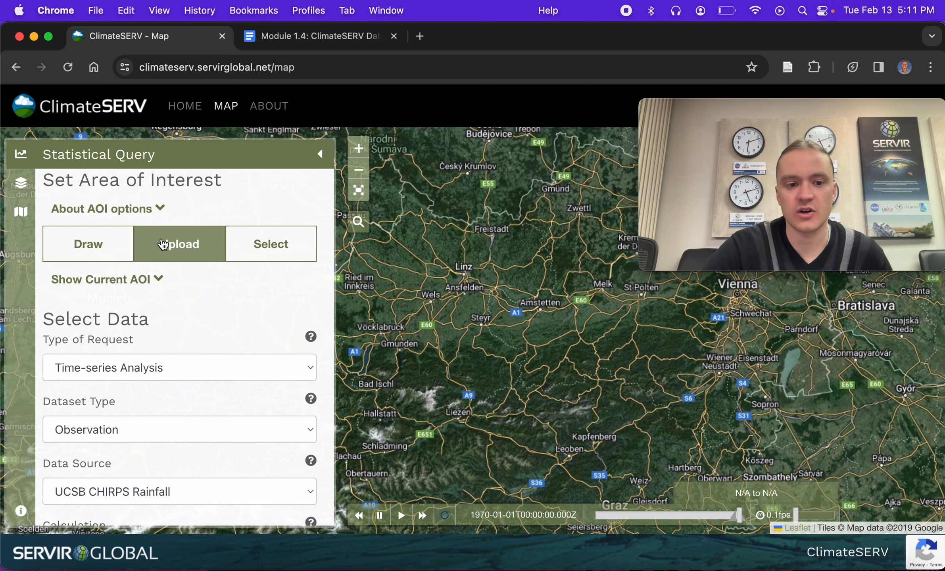
Switch the area of interest to feature selection and try Admin #1, then Admin #2, as the feature level.
click(270, 248)
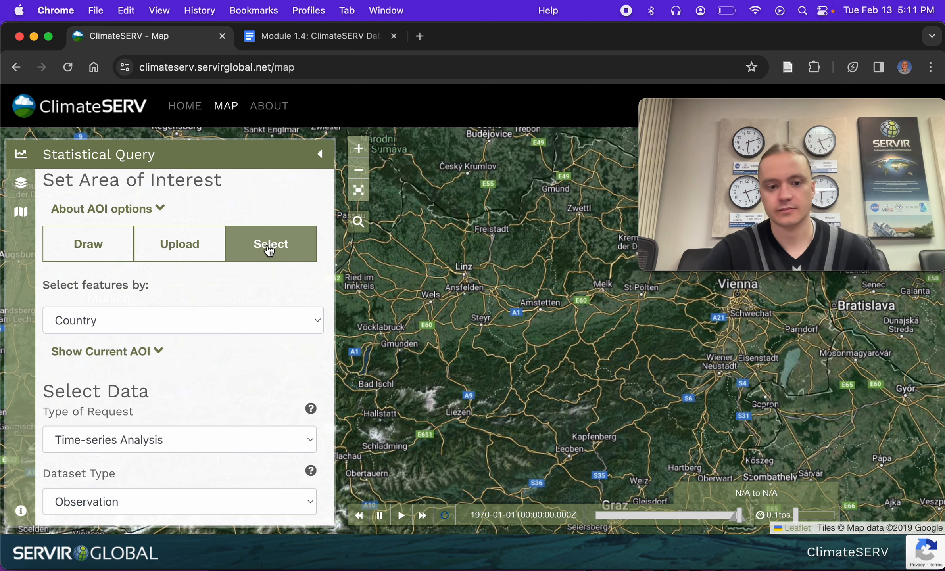
click(239, 322)
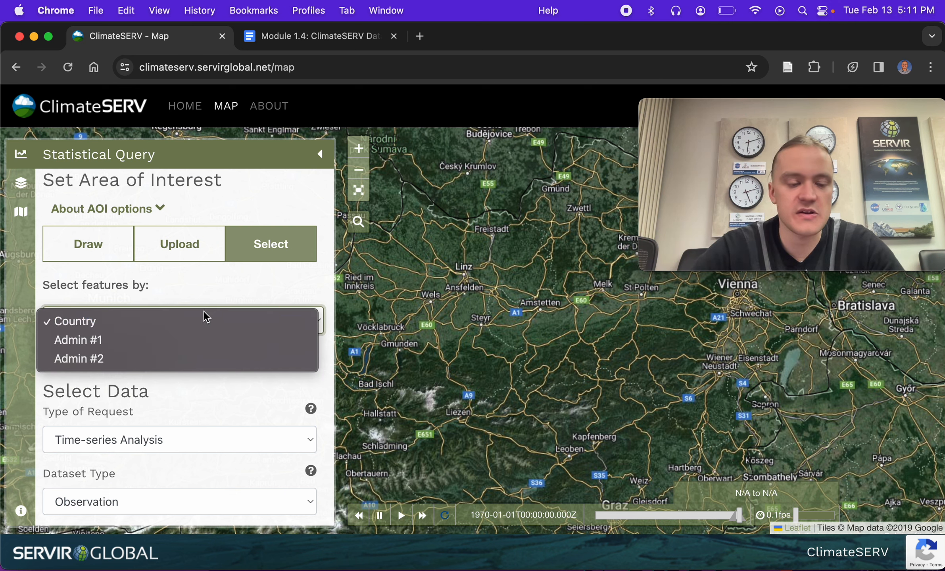
click(188, 342)
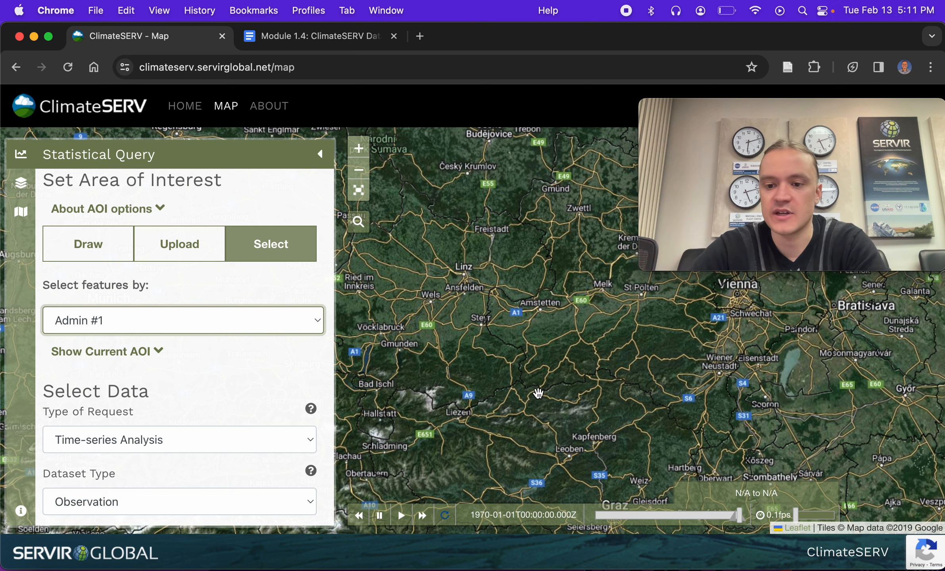
click(165, 321)
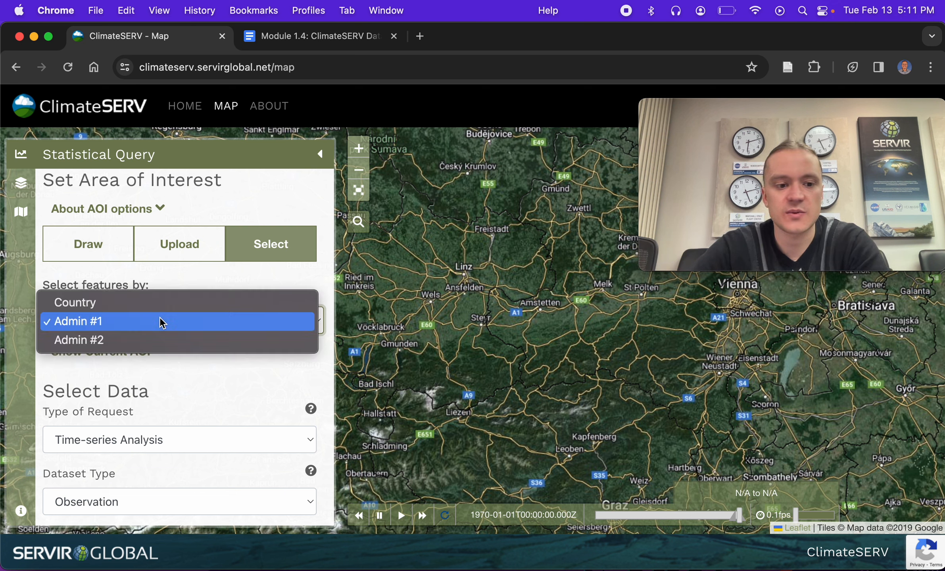
click(102, 341)
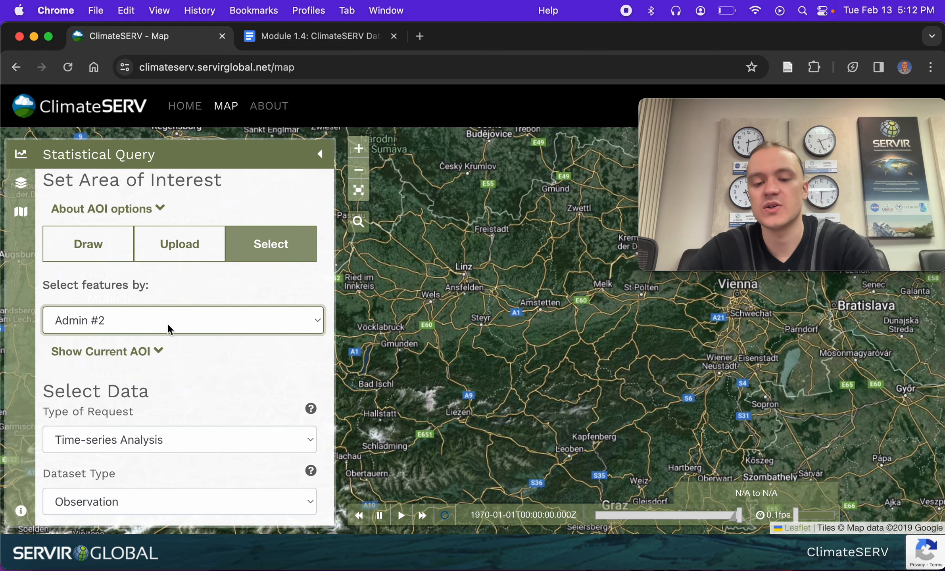
Examine worldwide coverage of the Admin #2 boundaries on the map, then return to the area around Graz, Austria.
scroll(478, 380, down, 3)
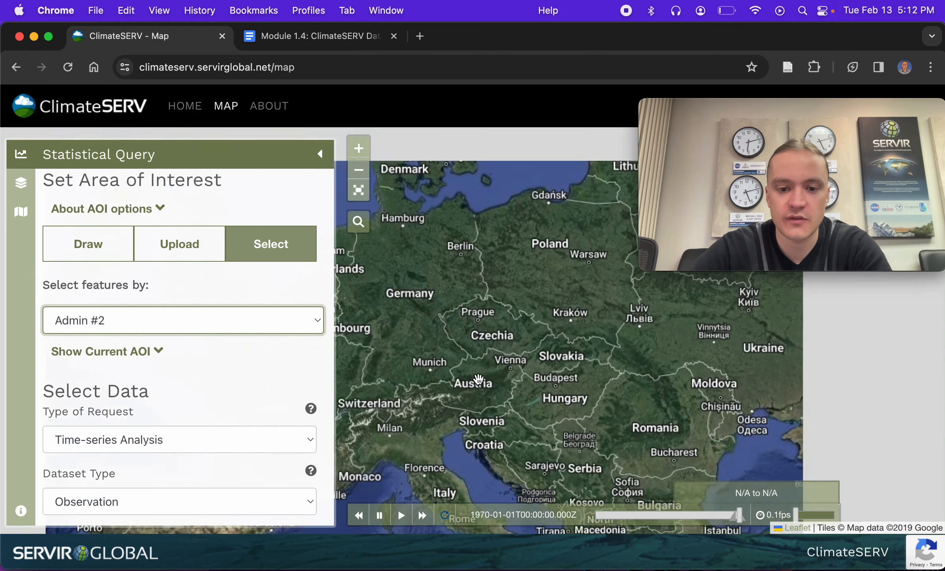
scroll(478, 380, down, 3)
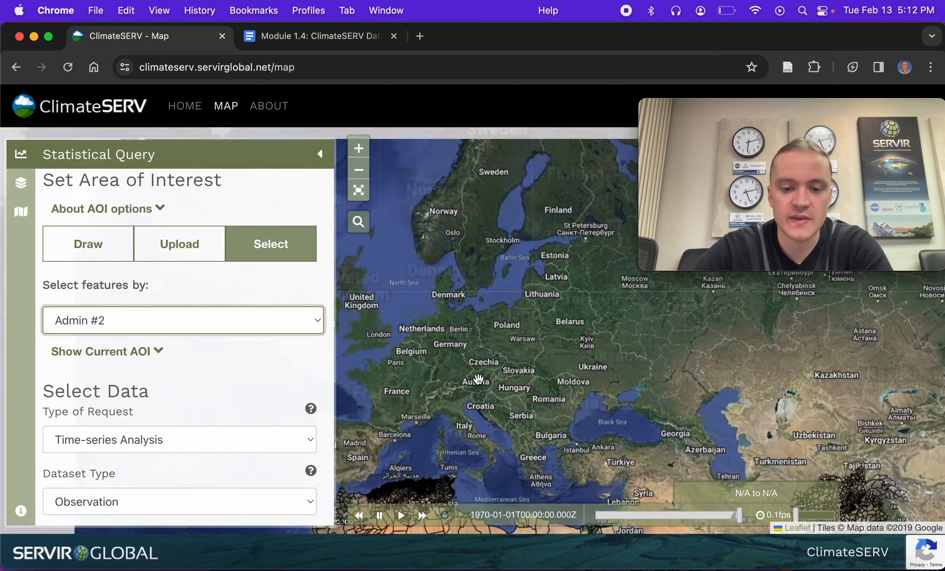
scroll(478, 380, down, 3)
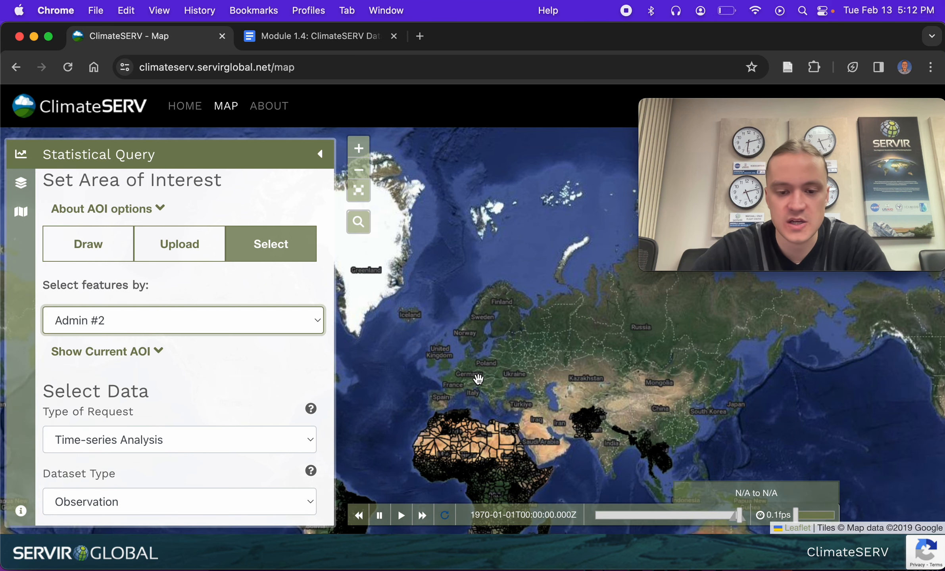
drag(478, 380, 532, 287)
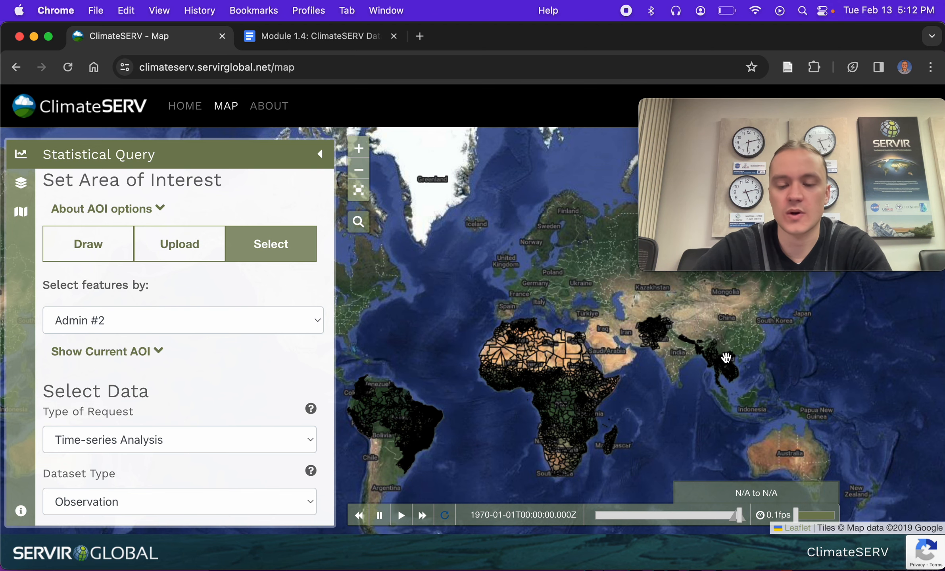
drag(672, 336, 599, 369)
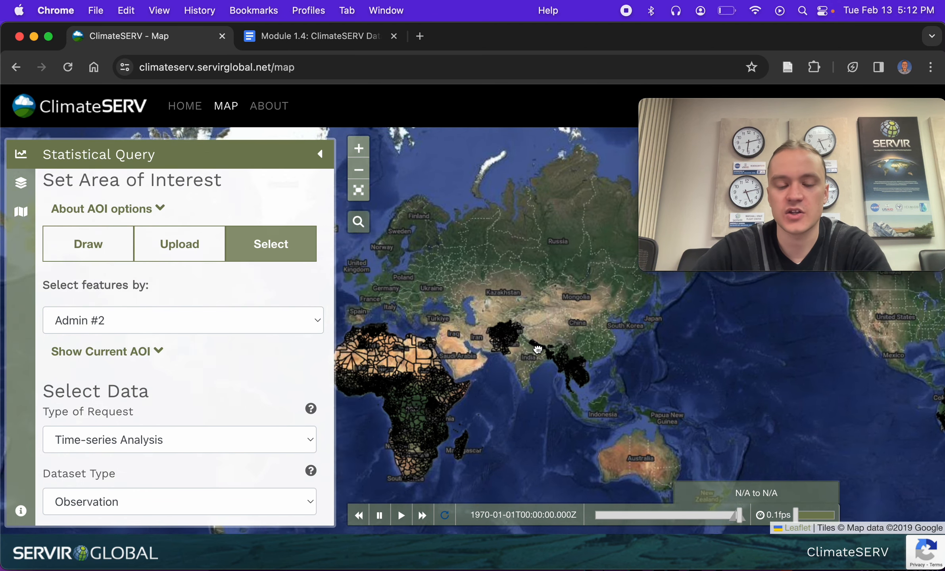
scroll(491, 324, up, 5)
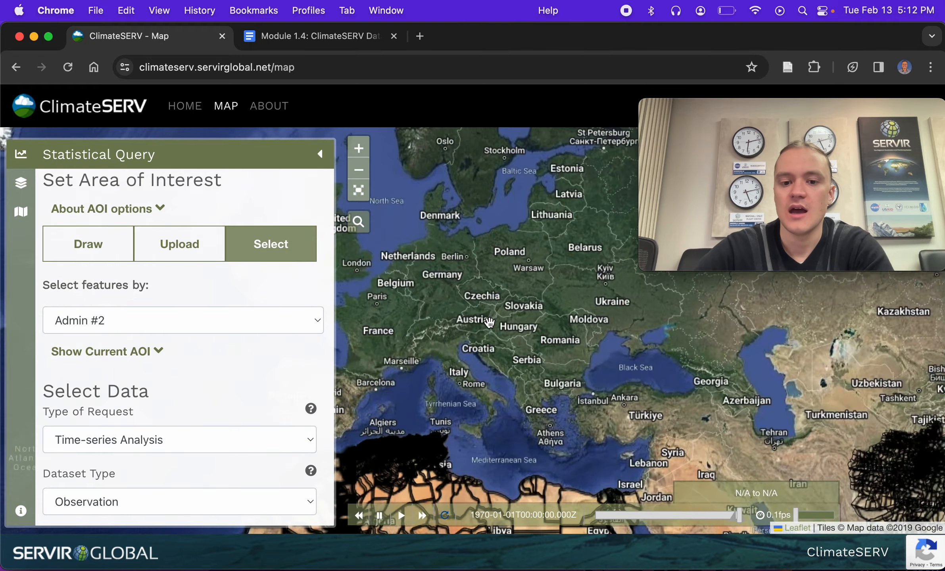
scroll(489, 323, up, 3)
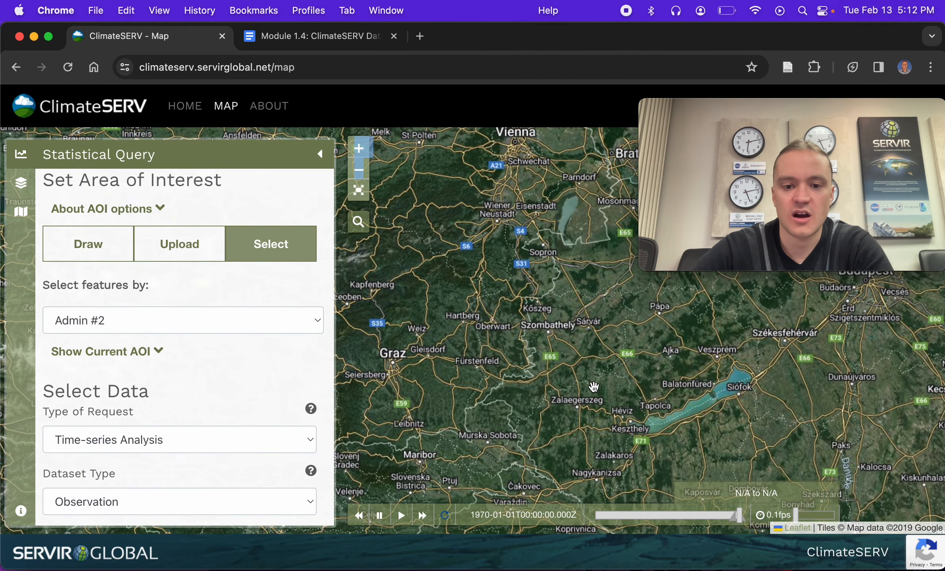
scroll(533, 357, up, 1)
Set the feature level to Admin #1 and select the Austrian region containing Graz as the area of interest.
click(177, 313)
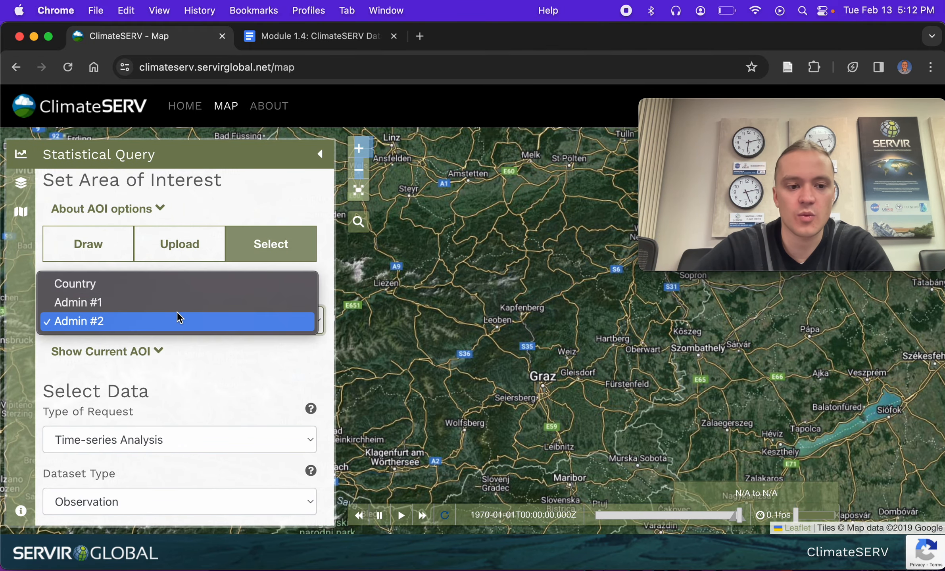
click(115, 302)
click(487, 340)
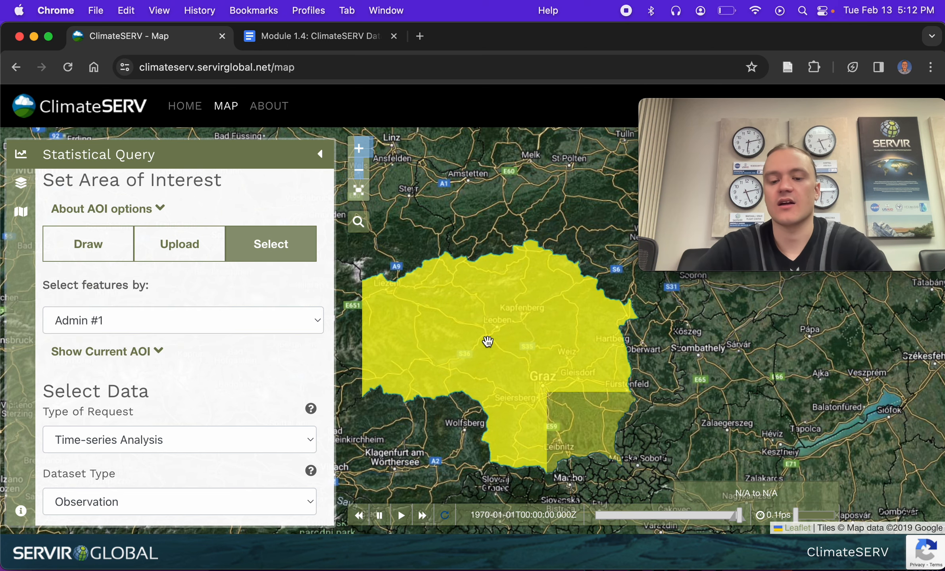
drag(488, 341, 537, 325)
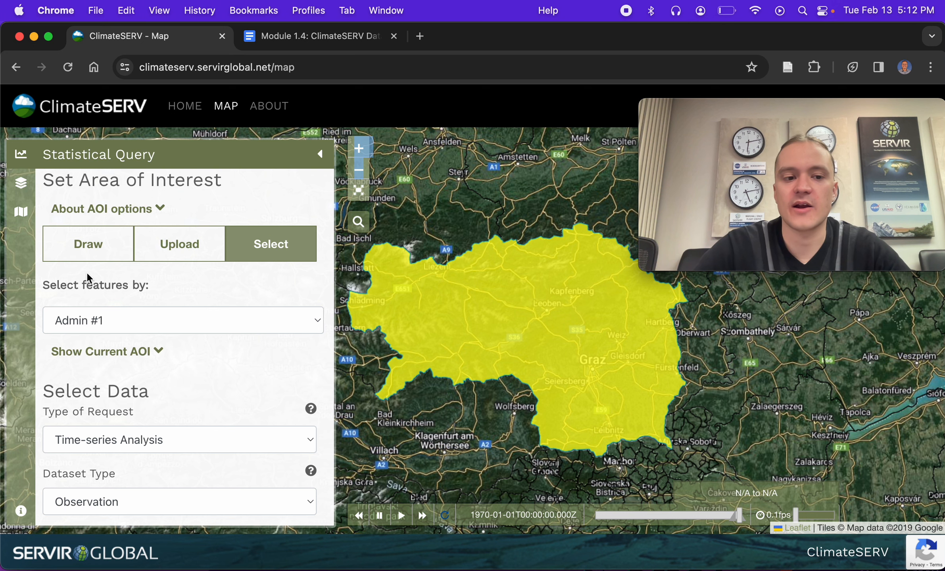
Switch the area of interest to Draw and outline a four-point polygon west of Graz, reaching down to Wolfsberg.
click(91, 250)
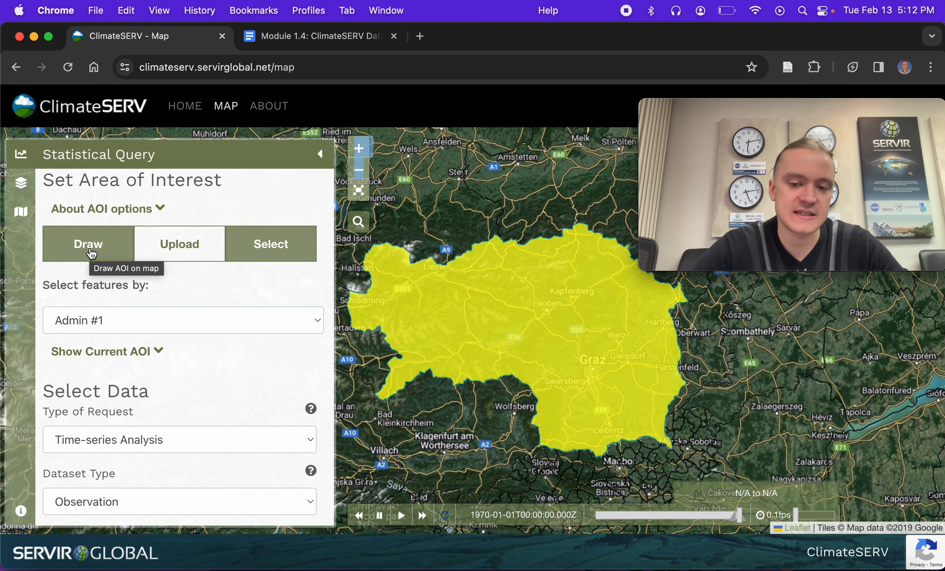
click(92, 252)
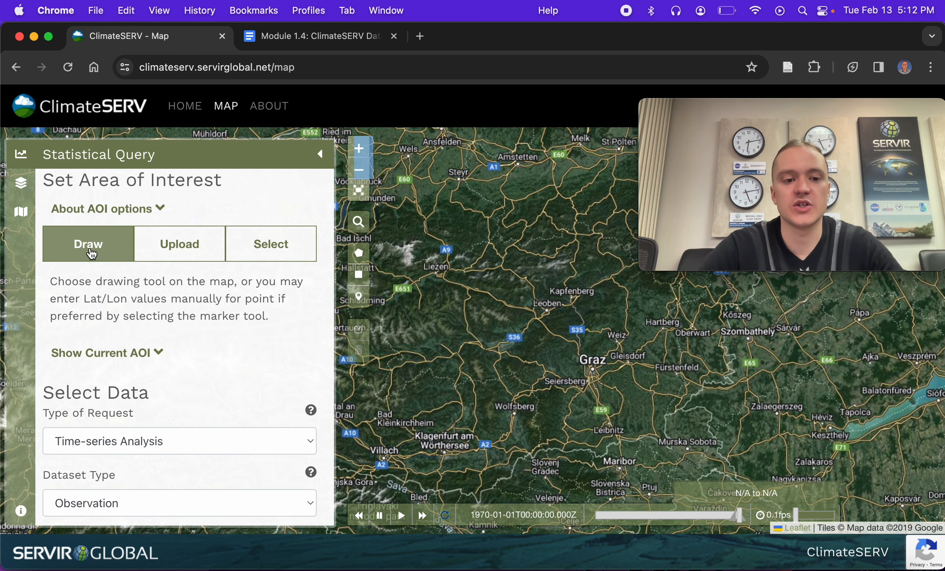
click(206, 257)
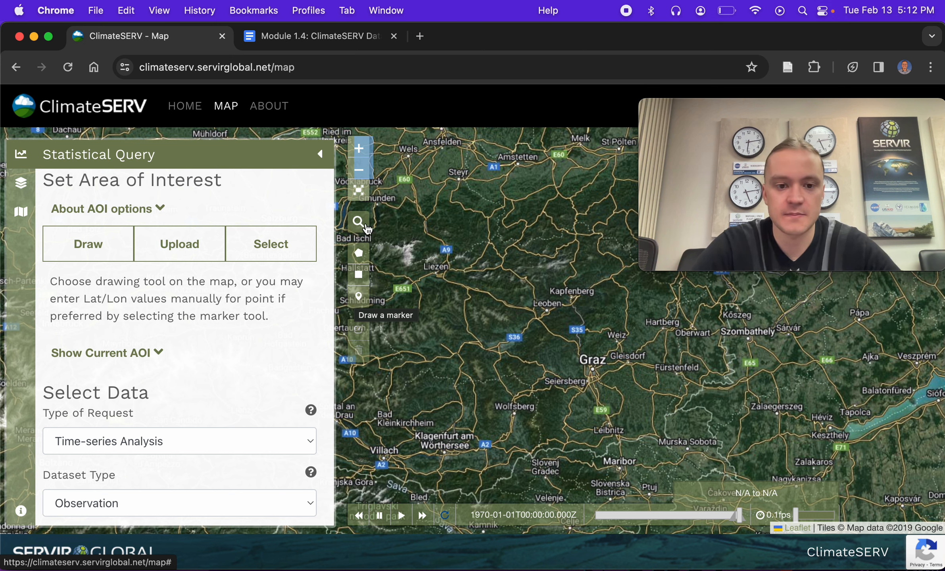
click(358, 253)
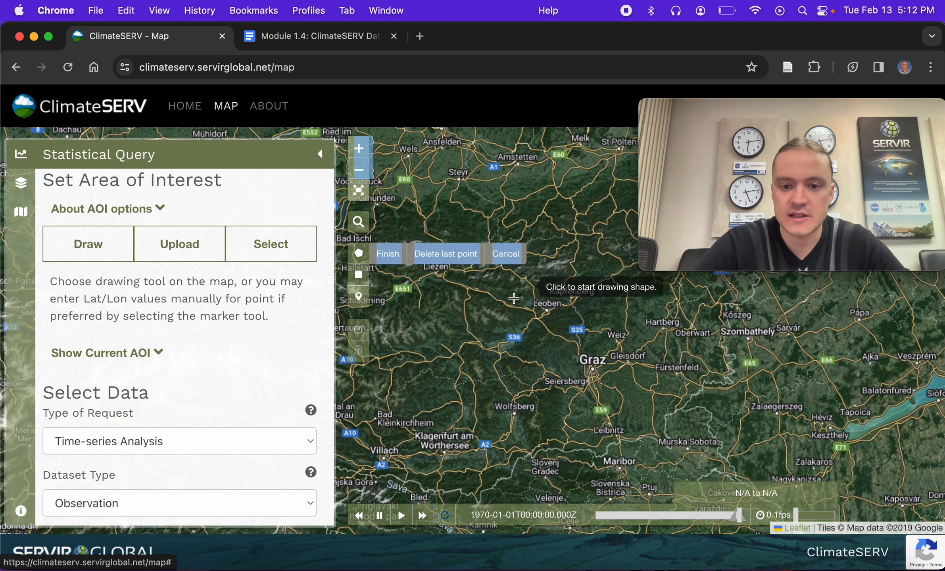
click(419, 338)
click(501, 288)
click(571, 347)
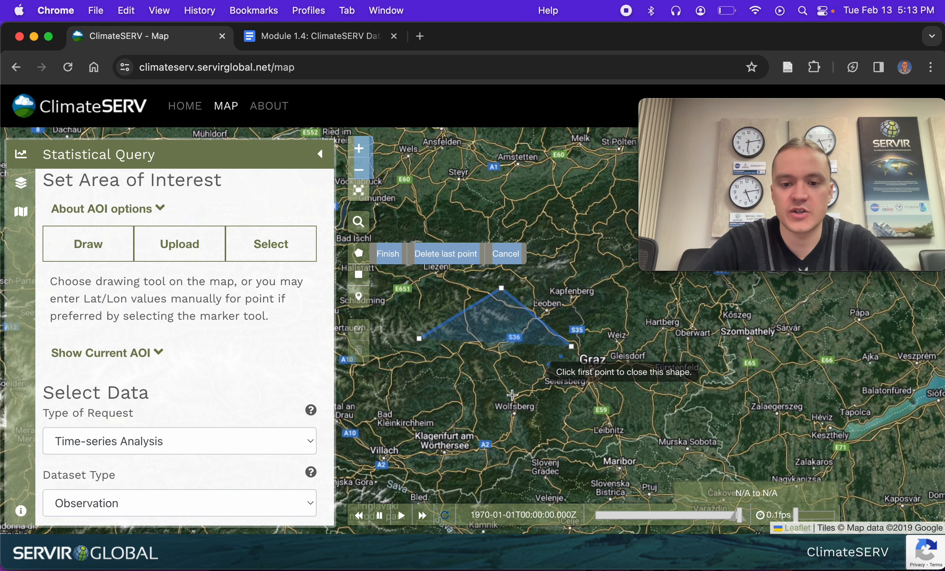
click(488, 415)
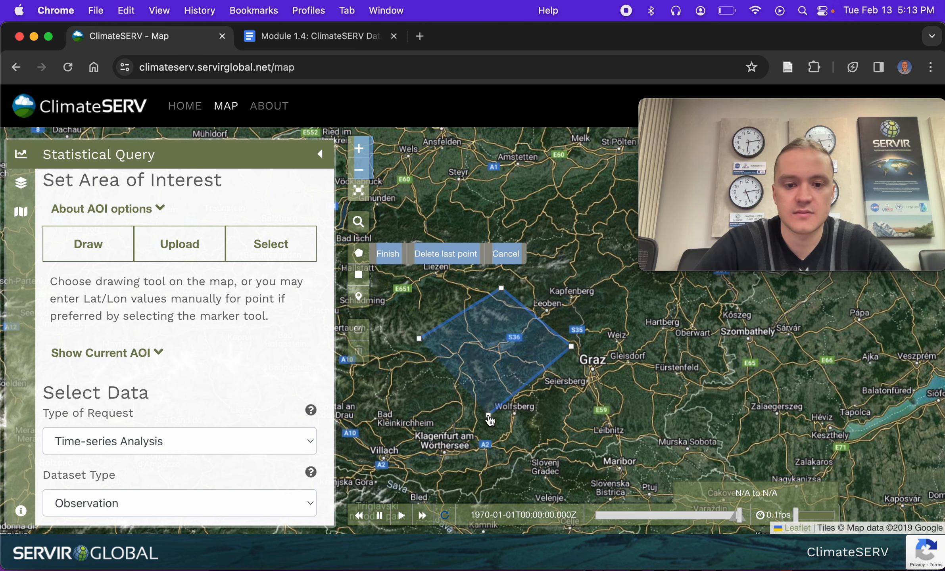
click(419, 338)
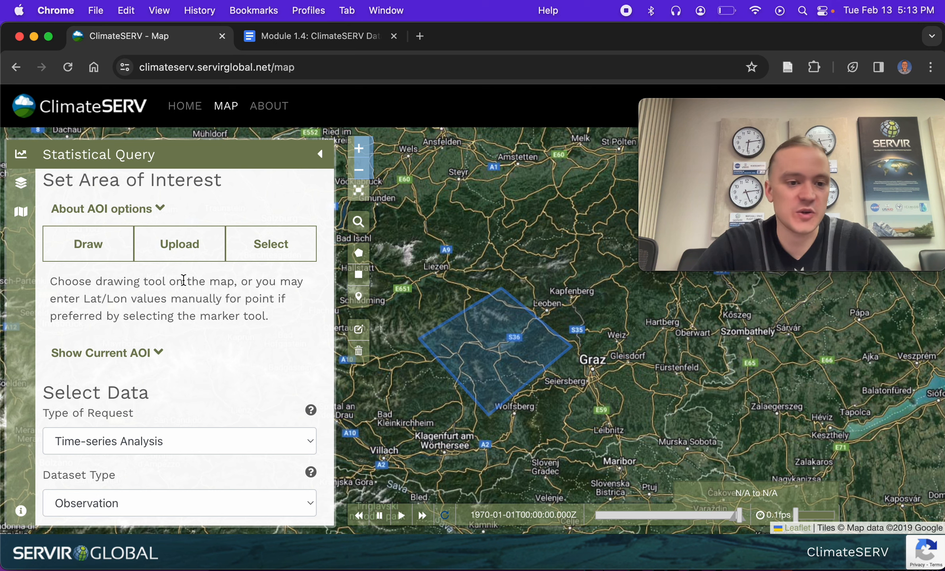
View the Upload option, return to Draw, and draw a larger four-point polygon enclosing Graz and Wolfsberg as the area of interest.
click(177, 248)
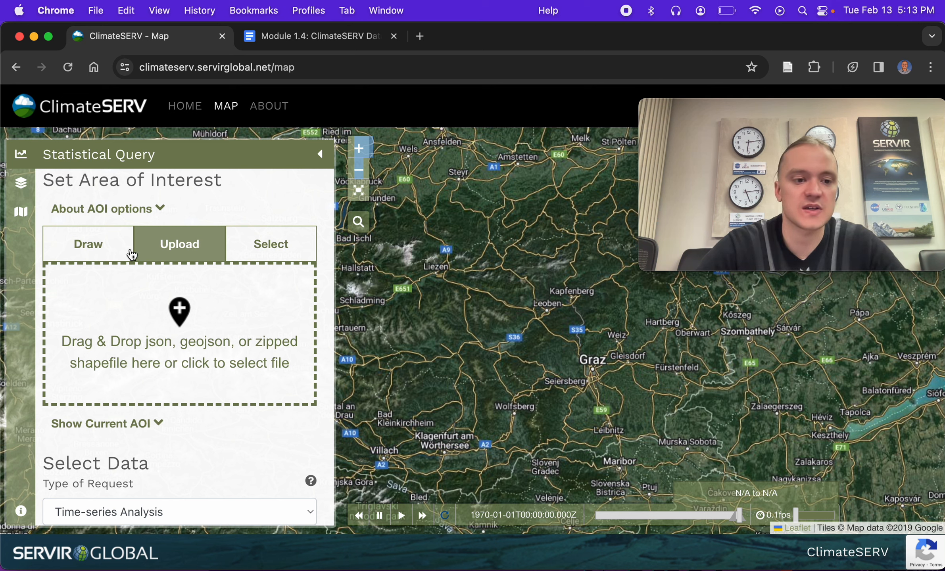
click(104, 246)
click(359, 253)
click(449, 353)
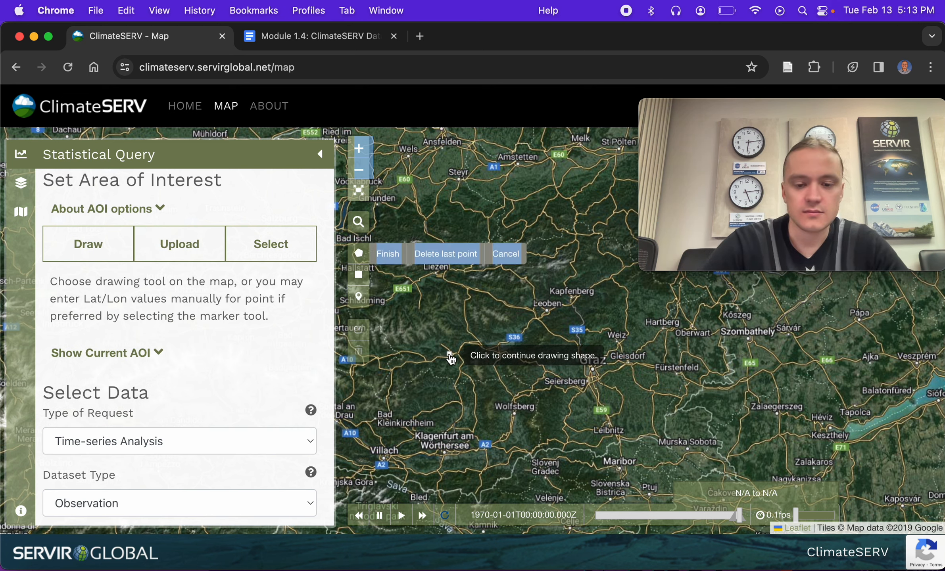
click(524, 281)
click(643, 395)
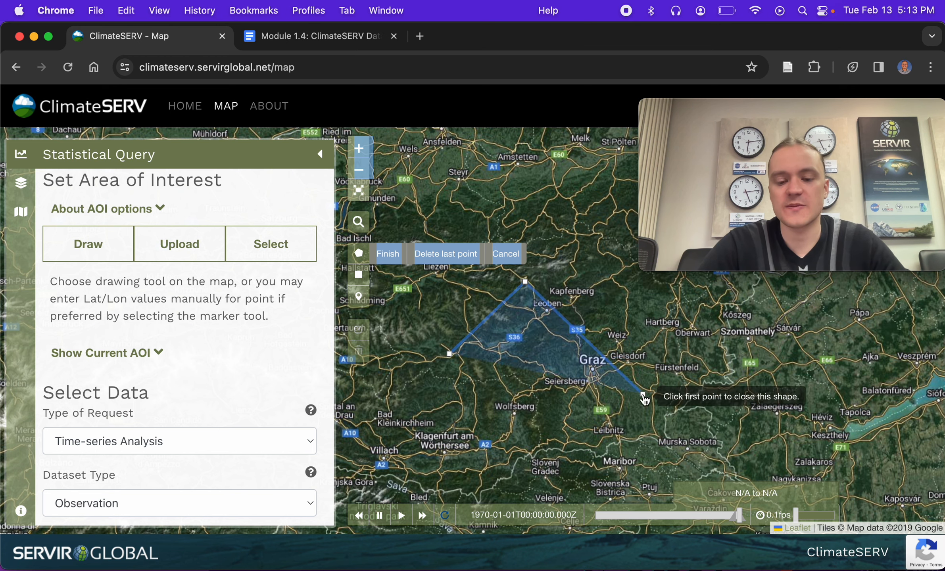
click(469, 453)
click(450, 355)
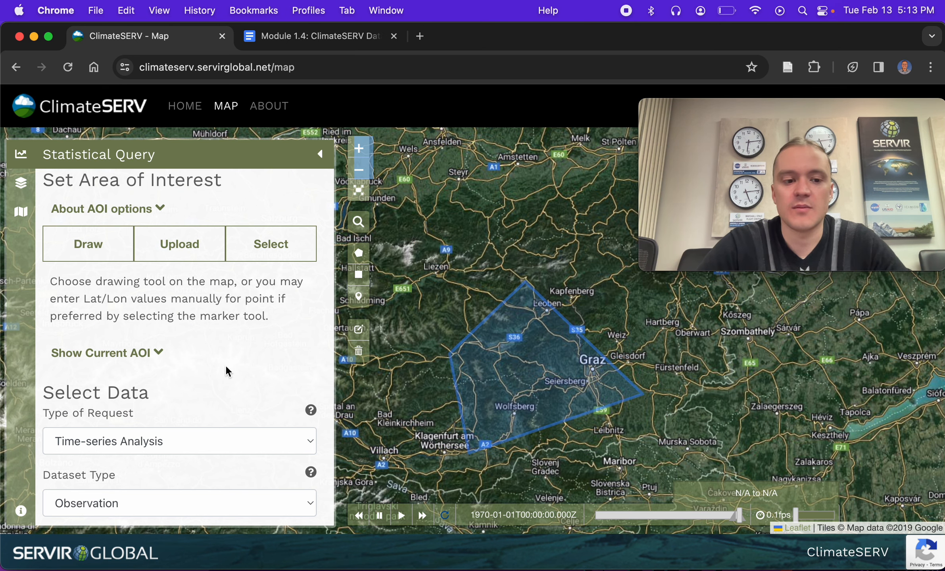
Review the request and dataset type options, choosing Time-series Analysis as the request type and Observation as the dataset type.
scroll(226, 368, down, 5)
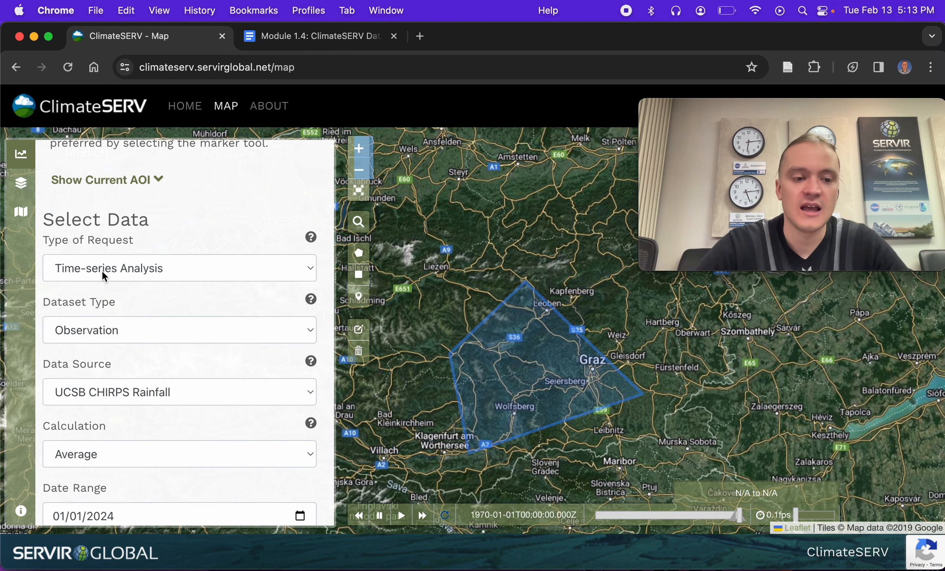
scroll(102, 270, down, 3)
scroll(102, 270, up, 2)
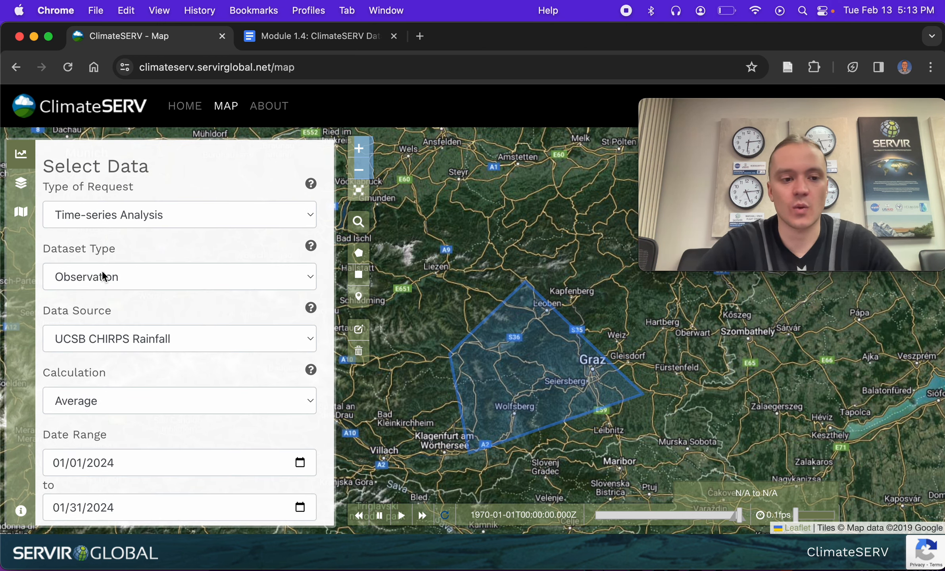
click(143, 215)
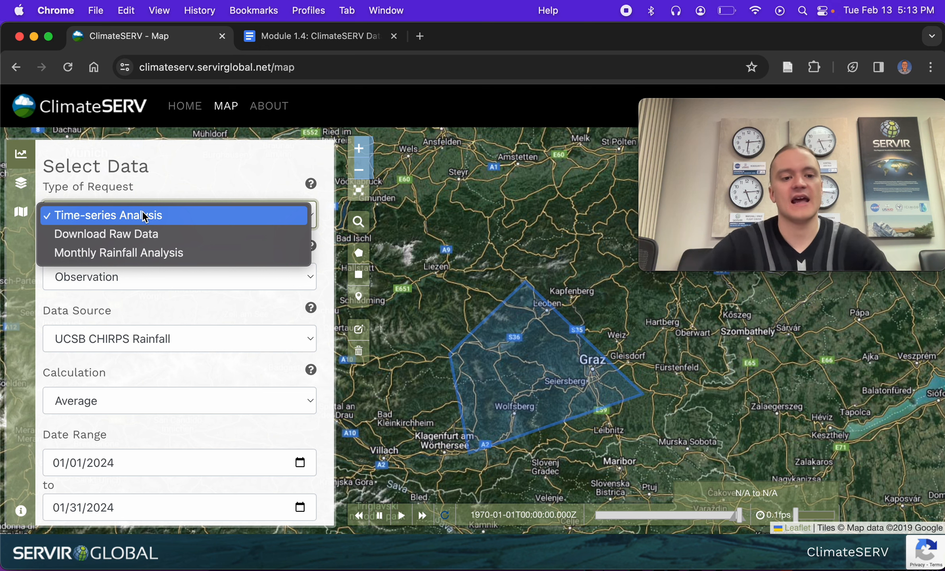
click(140, 214)
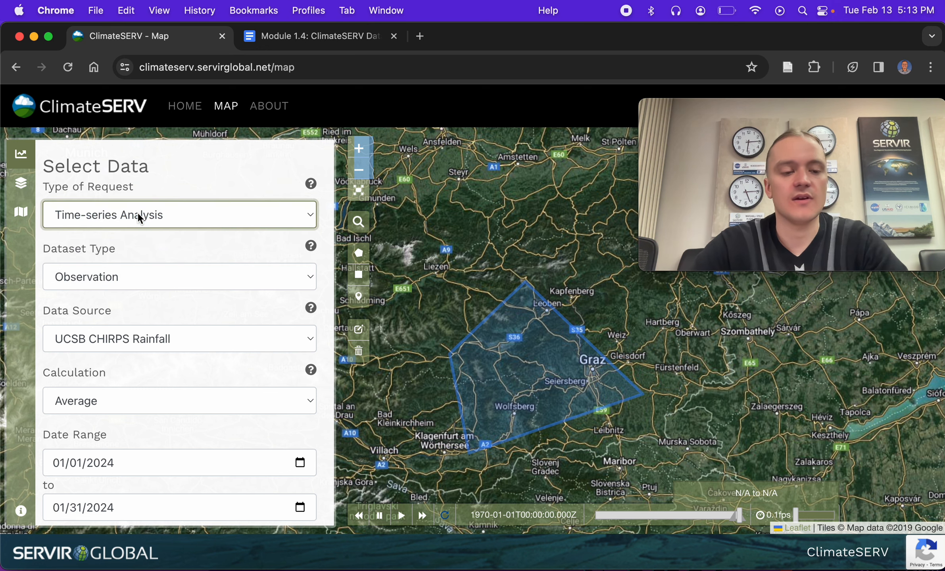
click(137, 279)
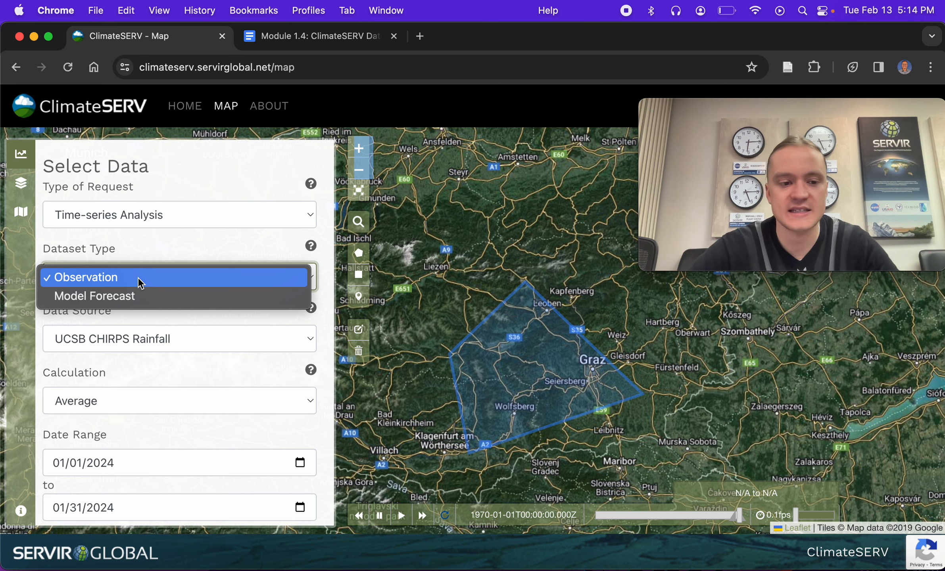
click(139, 282)
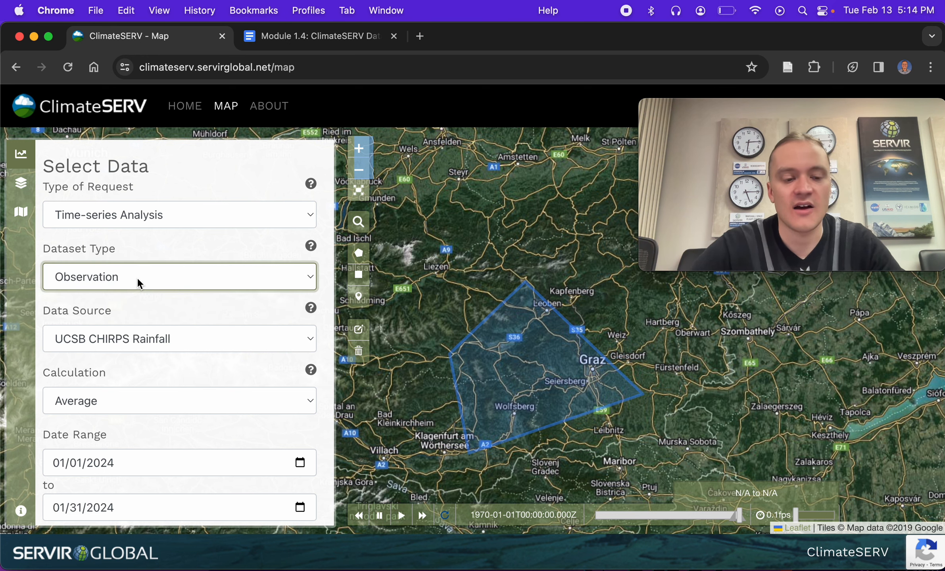
Set the data source to NSIDC SMAP/Sentinel 1Km 15 day, view the calculation options, and keep Average.
click(123, 335)
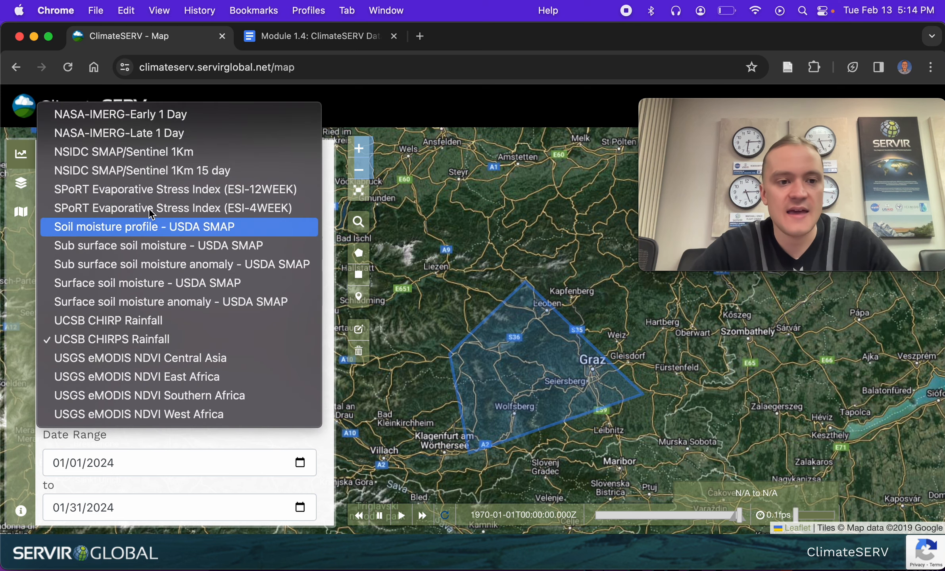
click(153, 172)
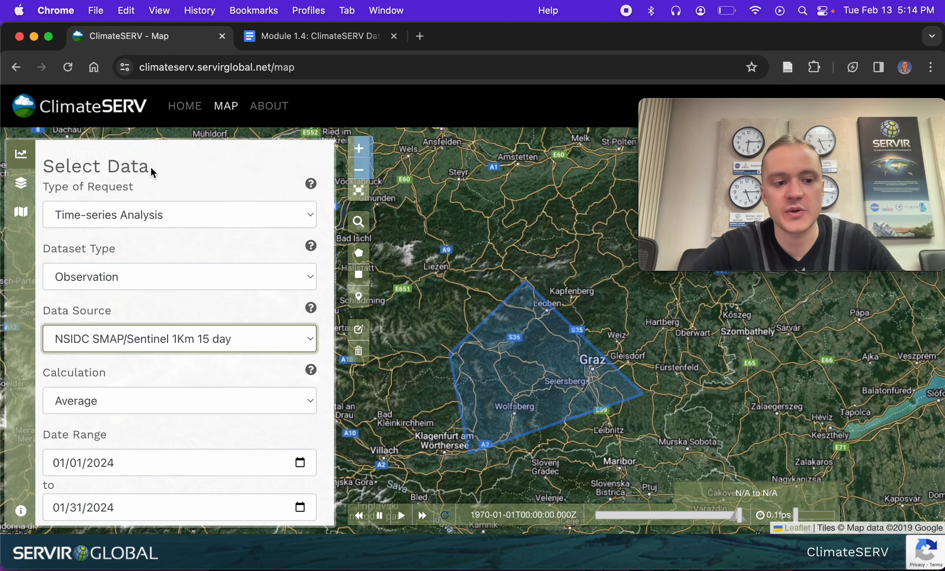
click(211, 399)
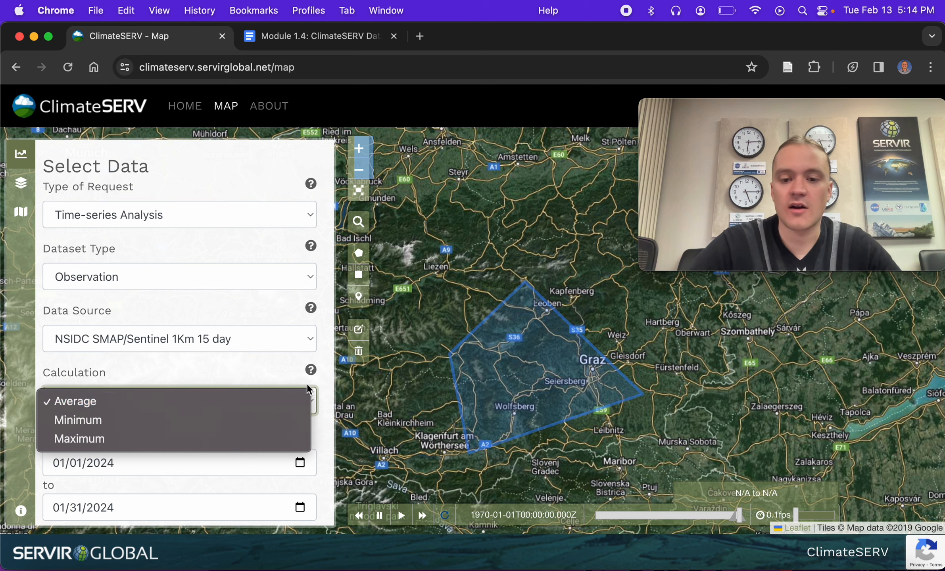
click(220, 372)
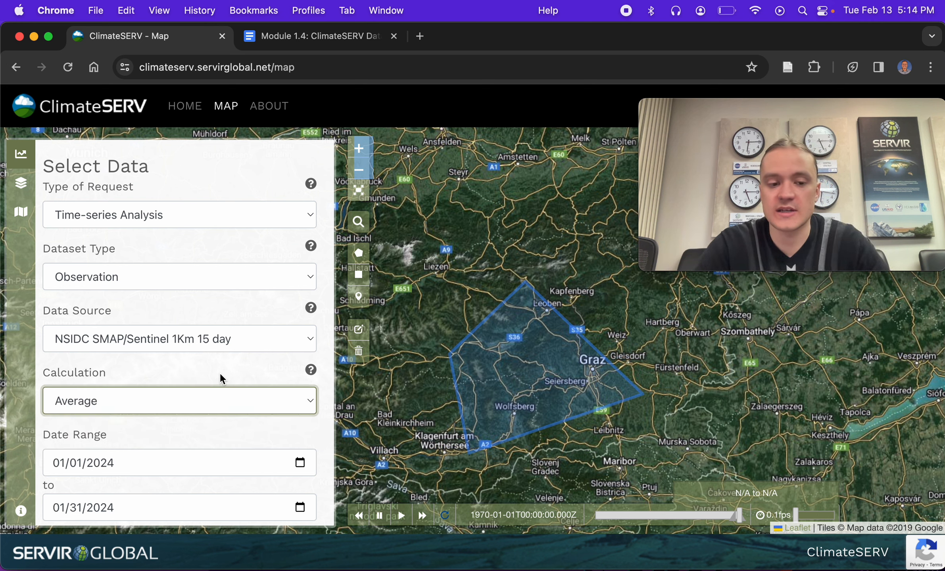
Show the NSIDC SMAP/Sentinel 1Km 15 day layer on the map and lower its opacity to about a quarter.
click(20, 184)
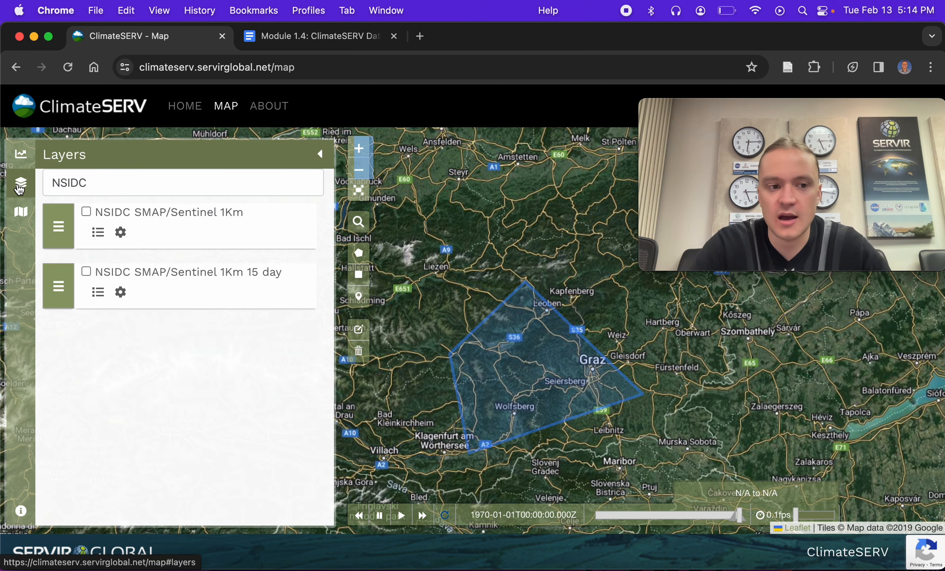
click(86, 271)
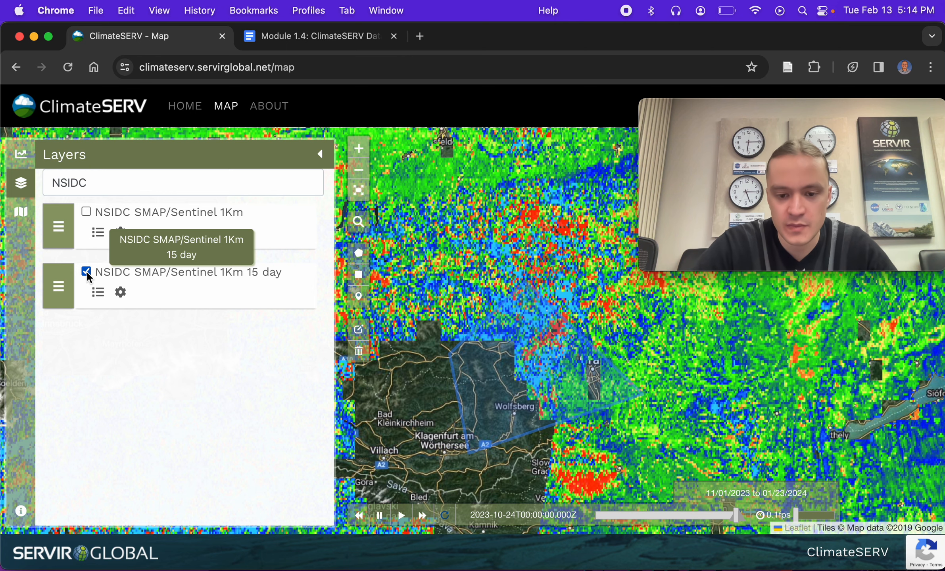
click(121, 293)
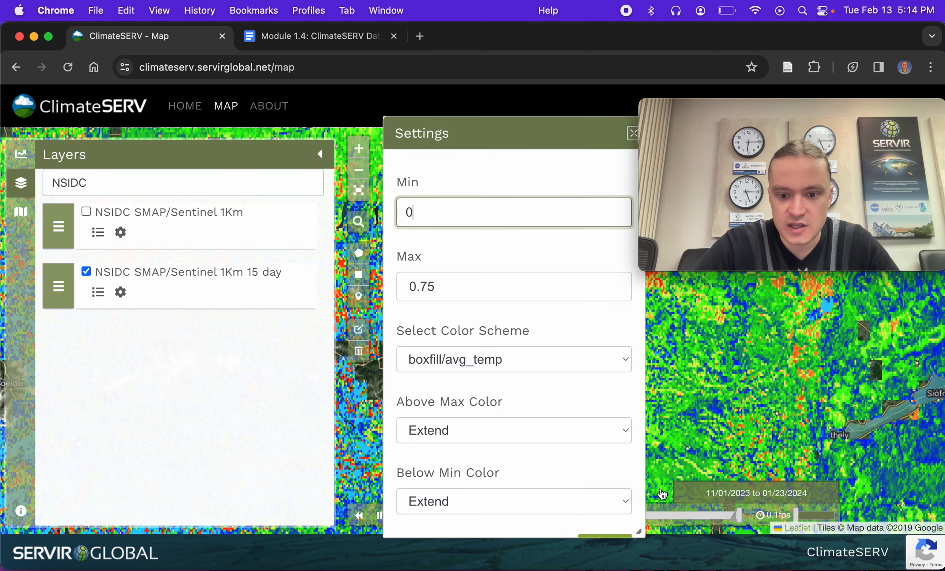
scroll(597, 483, down, 3)
drag(616, 514, 457, 515)
click(610, 464)
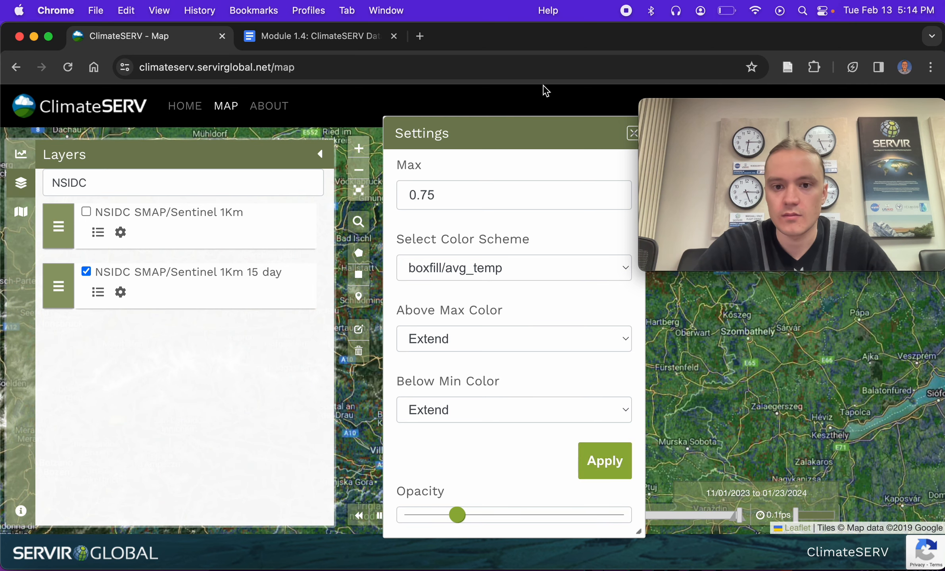
click(631, 134)
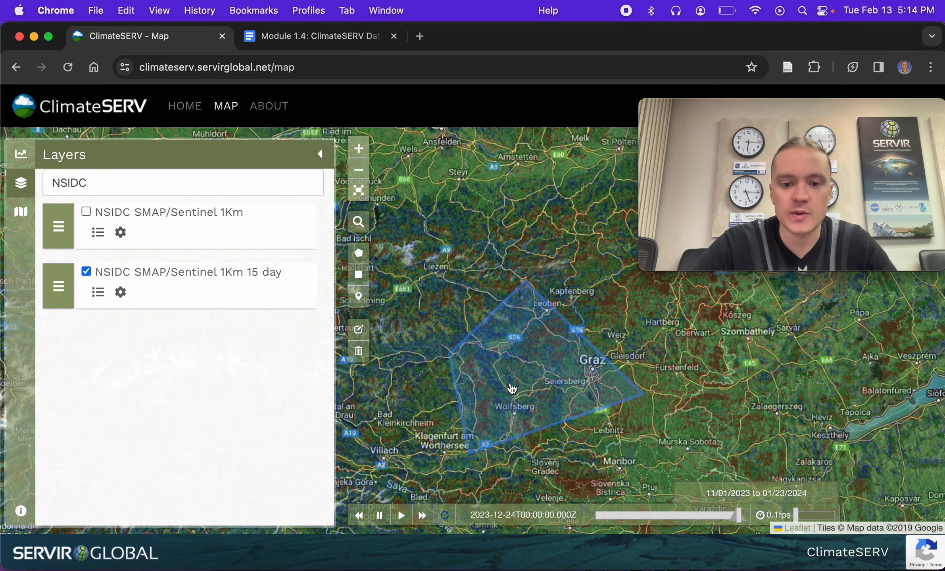
Return to the statistical query settings, try the Minimum calculation, and set it back to Average.
click(20, 155)
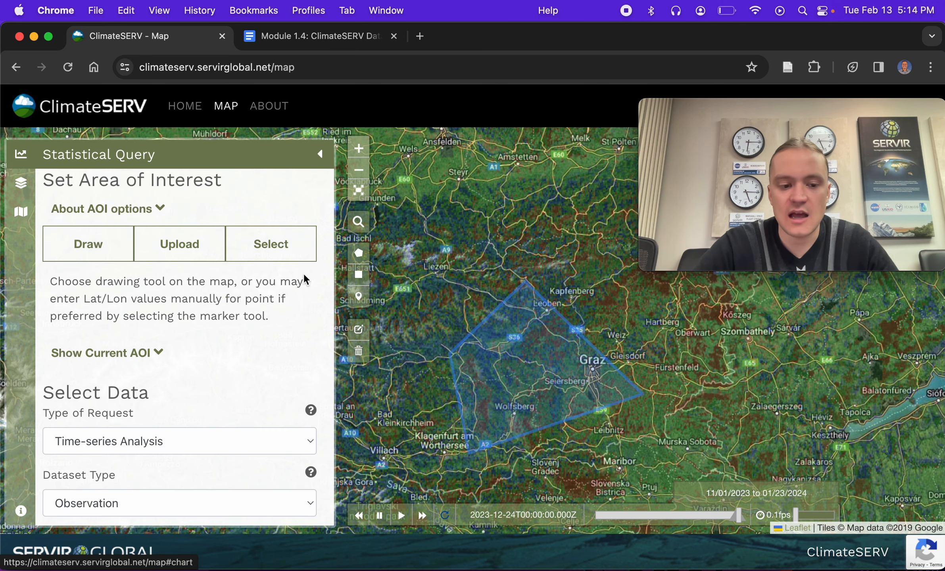
scroll(124, 376, down, 10)
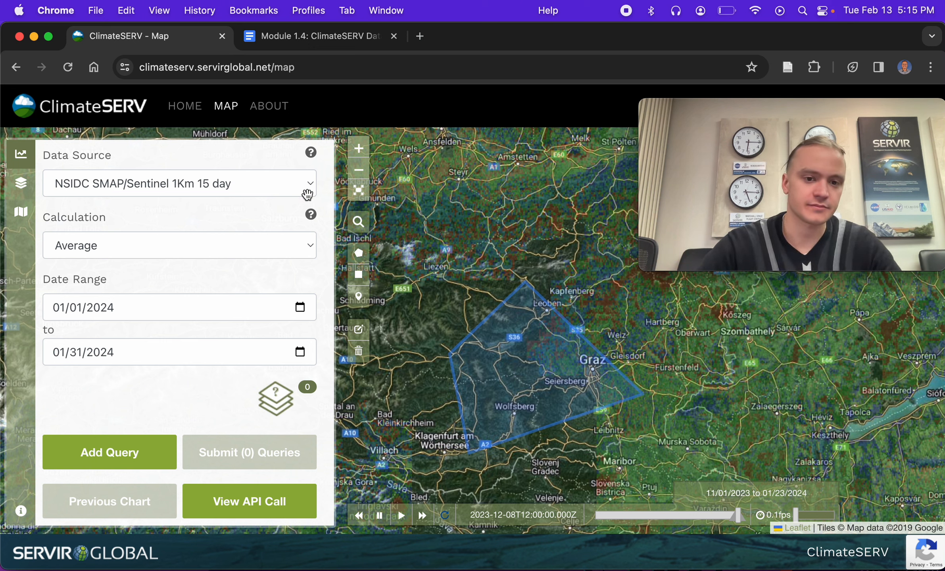
click(243, 247)
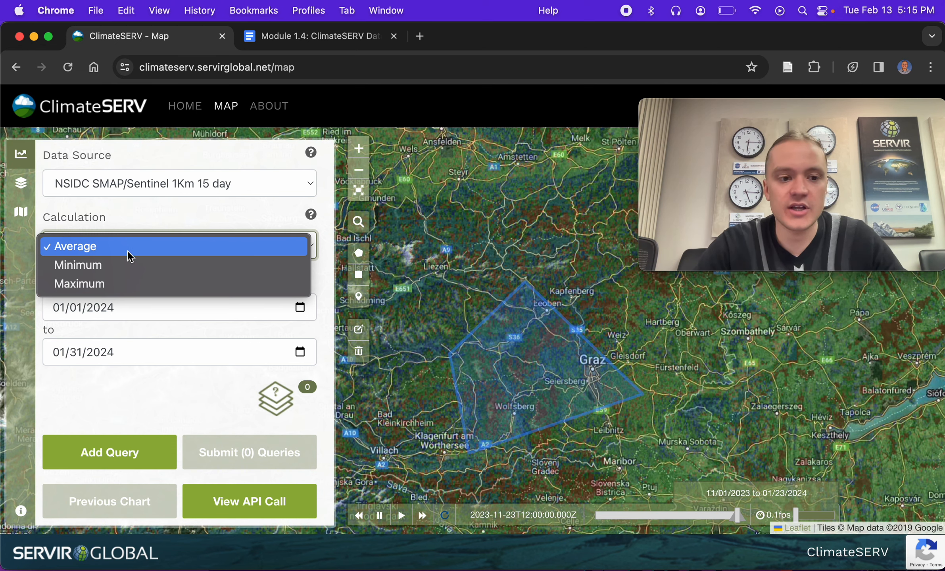
click(112, 267)
click(103, 247)
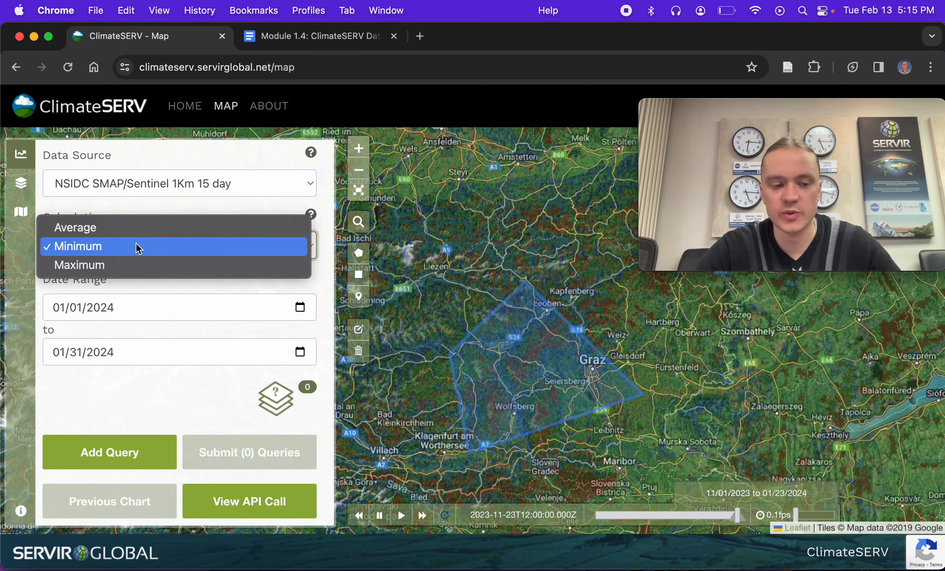
click(101, 232)
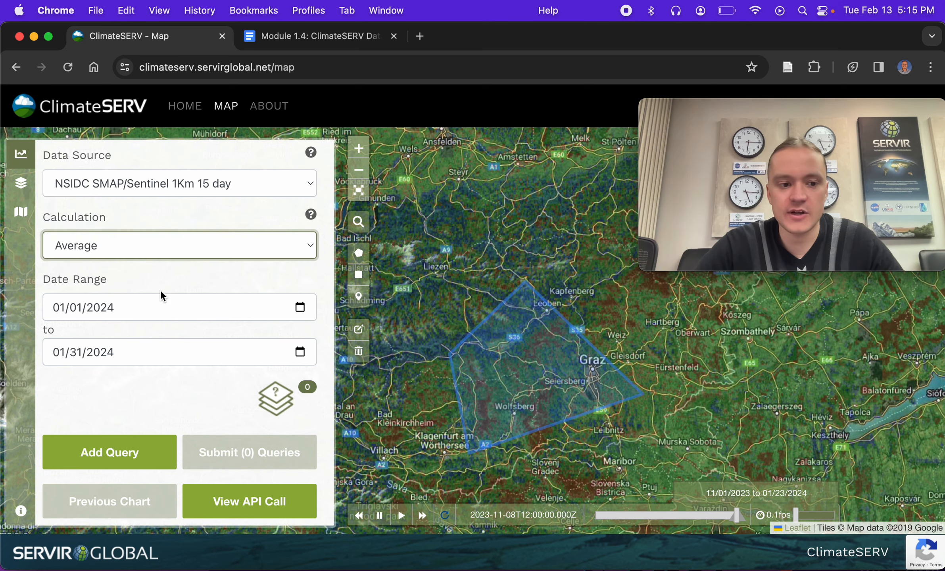
Set the query's date range from 11/01/2023 to 01/31/2024.
click(300, 307)
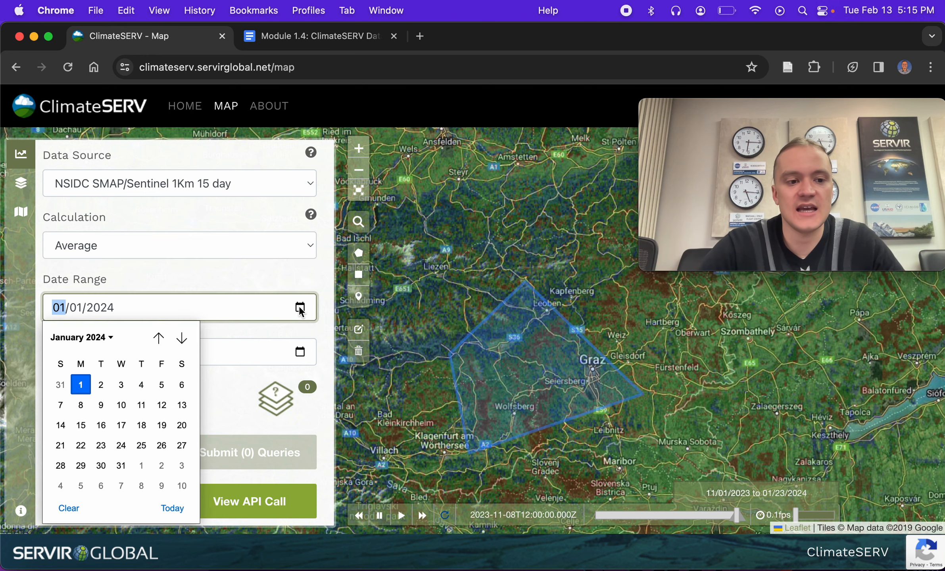
click(84, 339)
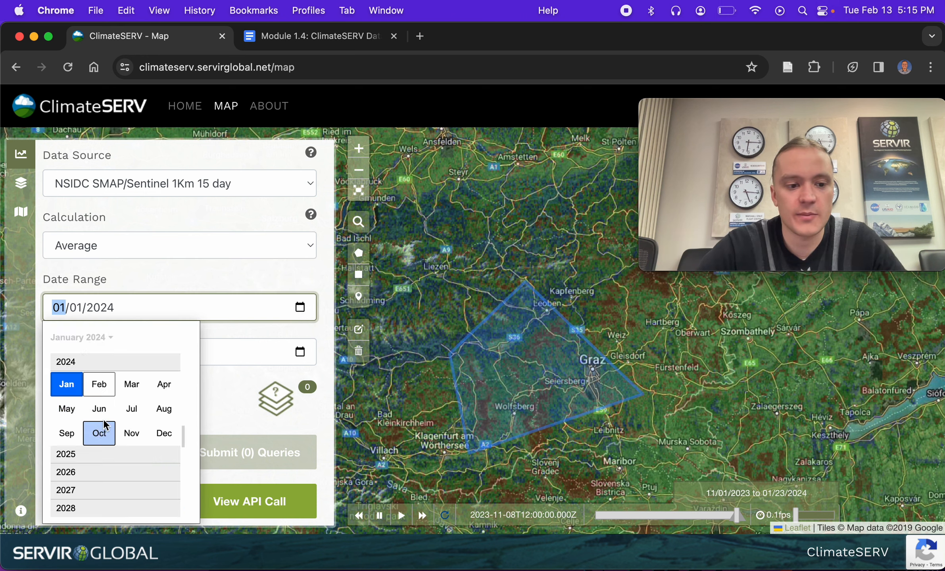
scroll(102, 377, up, 1)
click(82, 359)
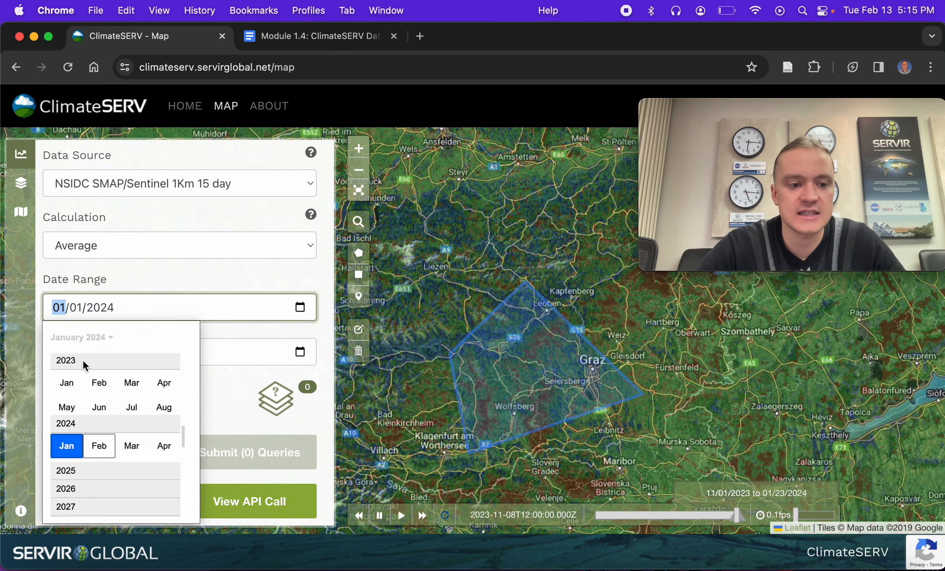
click(131, 433)
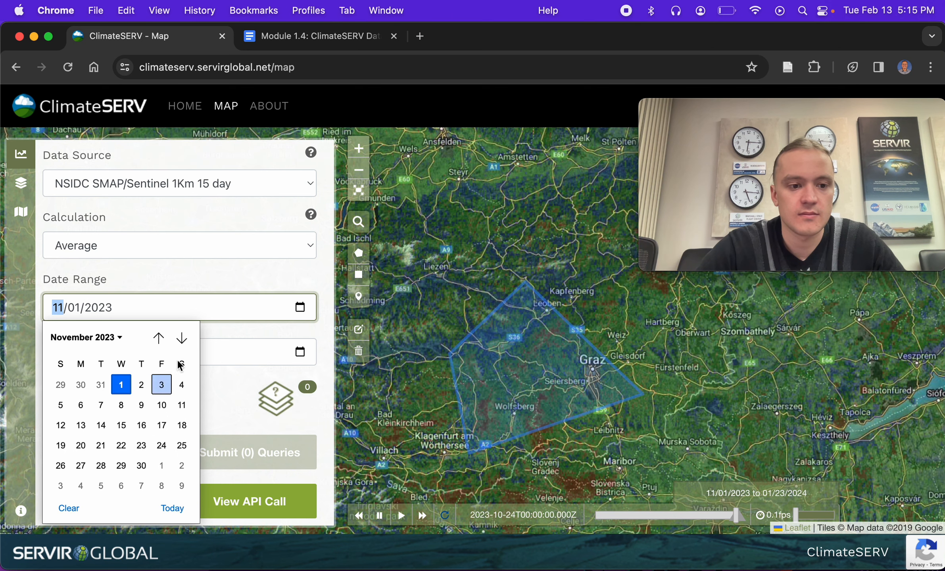
click(120, 381)
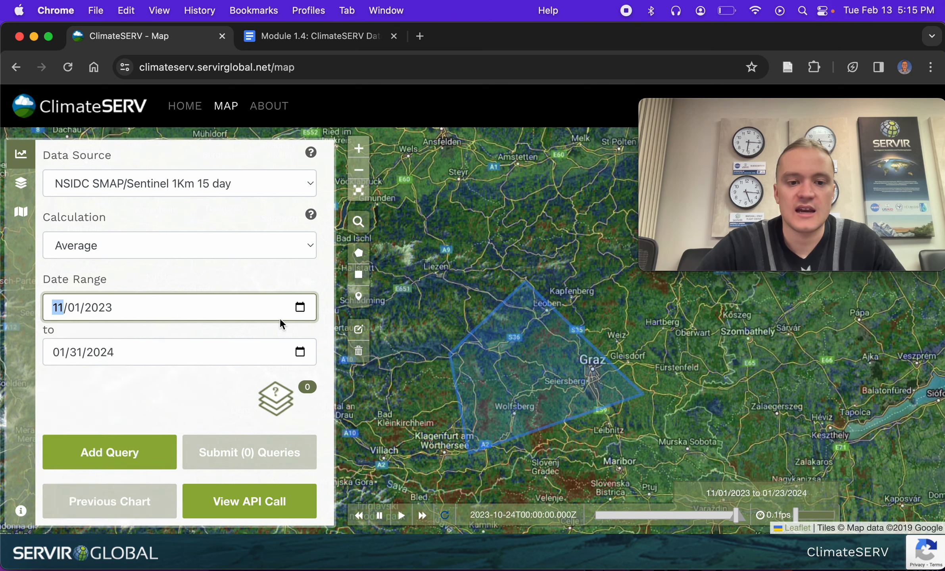
click(300, 352)
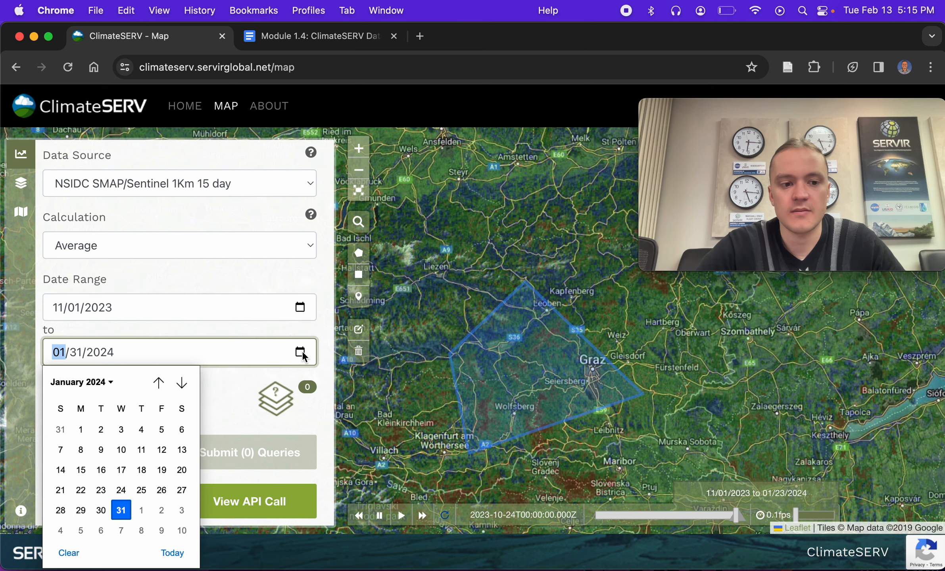
click(121, 510)
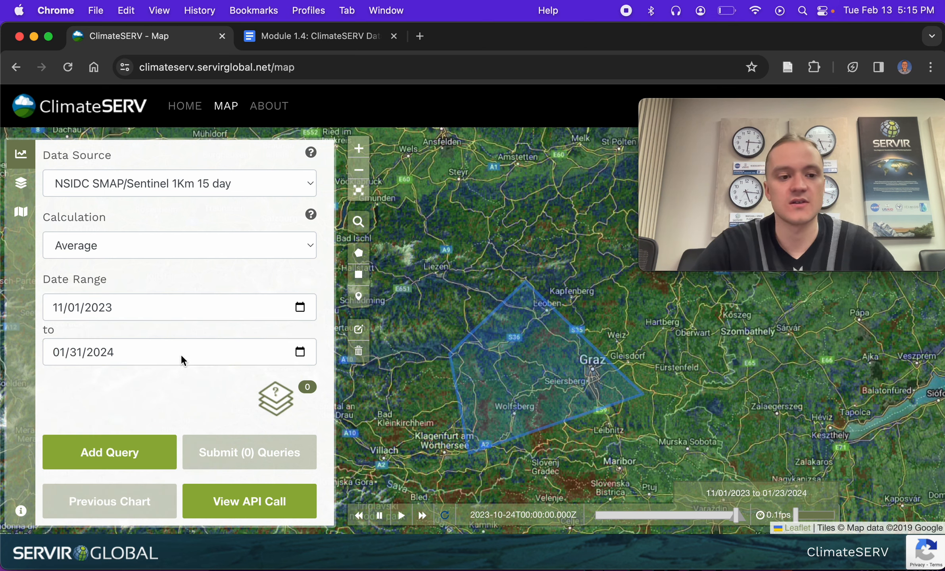
Review the selected query settings, then add the query and submit it.
scroll(181, 353, up, 5)
scroll(181, 356, up, 1)
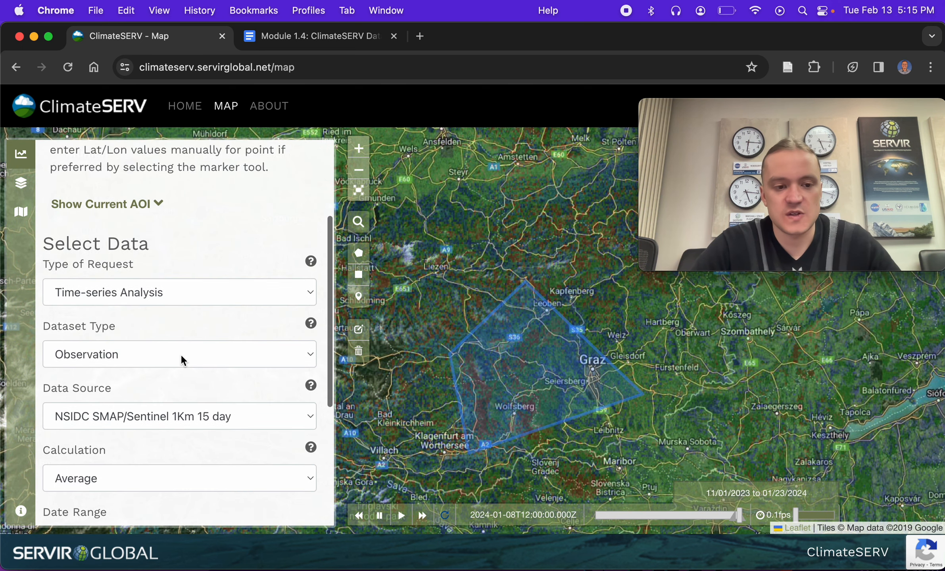
scroll(181, 354, down, 5)
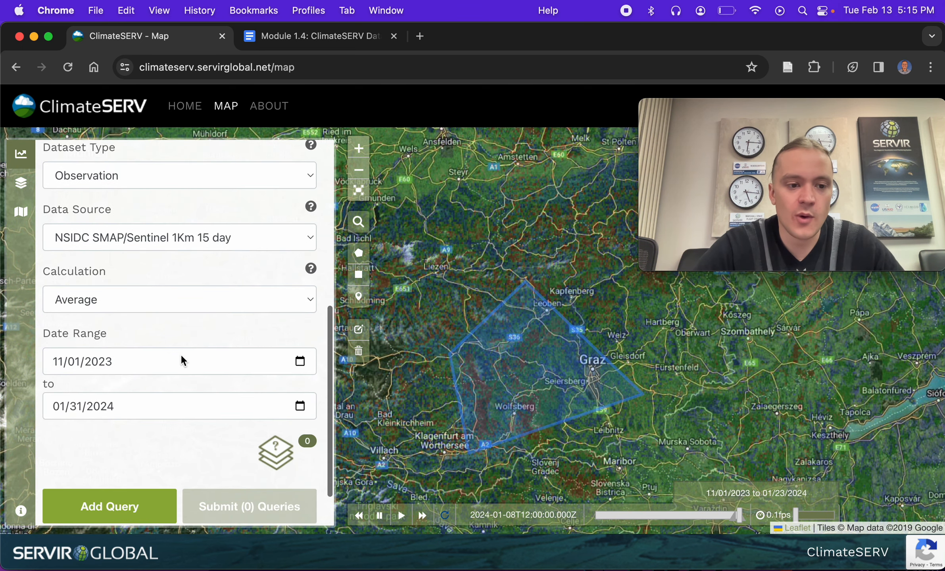
scroll(181, 353, down, 1)
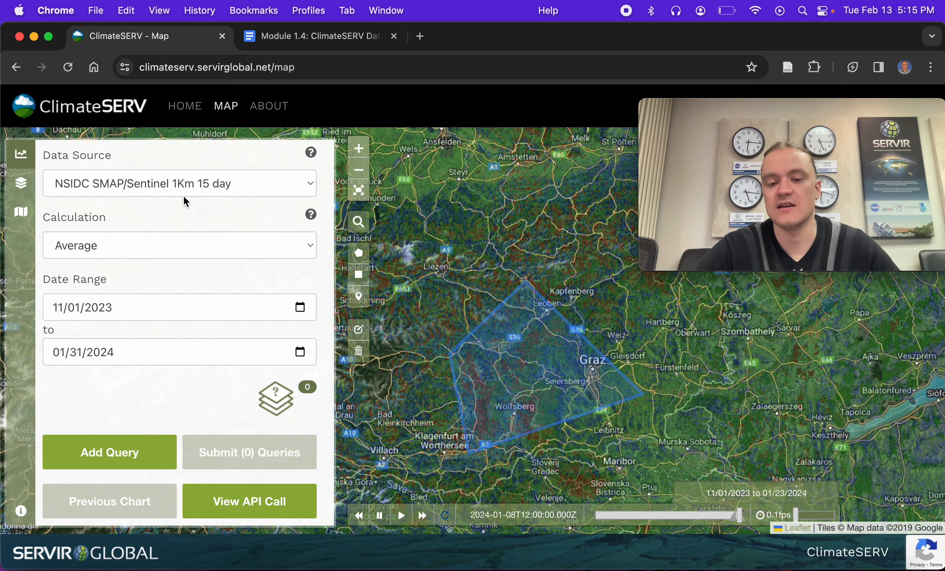
click(110, 451)
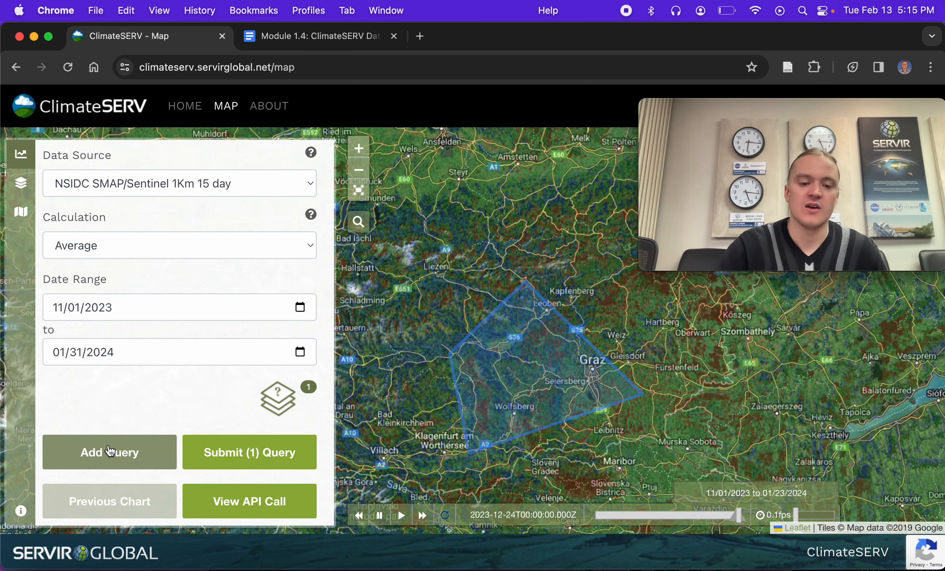
click(242, 461)
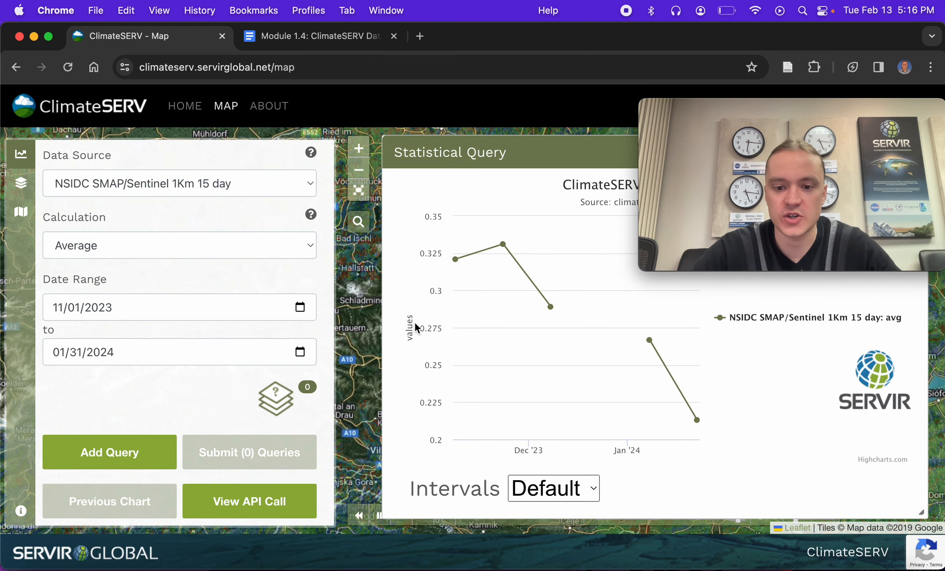
Move the statistical query chart fully into view, inspect its soil moisture data points, and close the chart.
drag(518, 160, 199, 143)
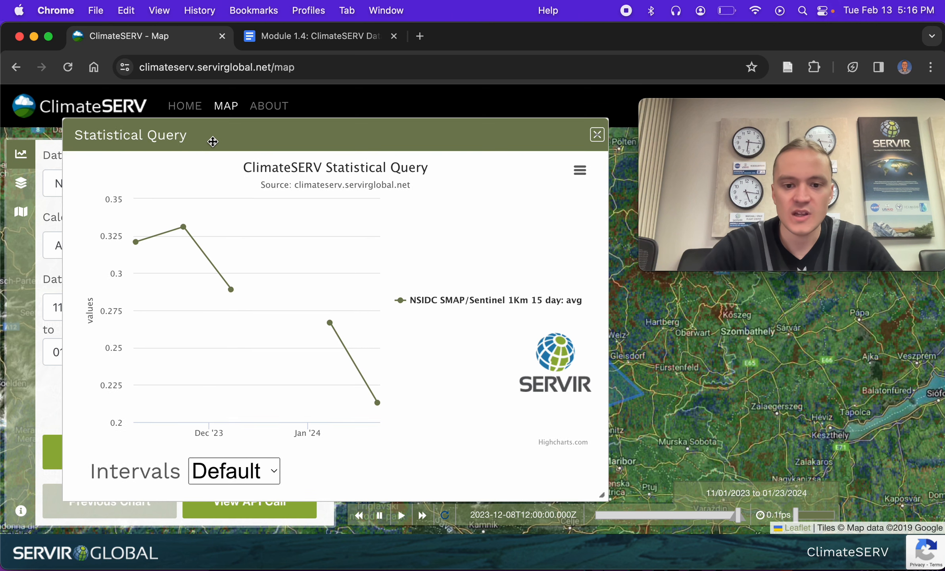
mouse_move(231, 307)
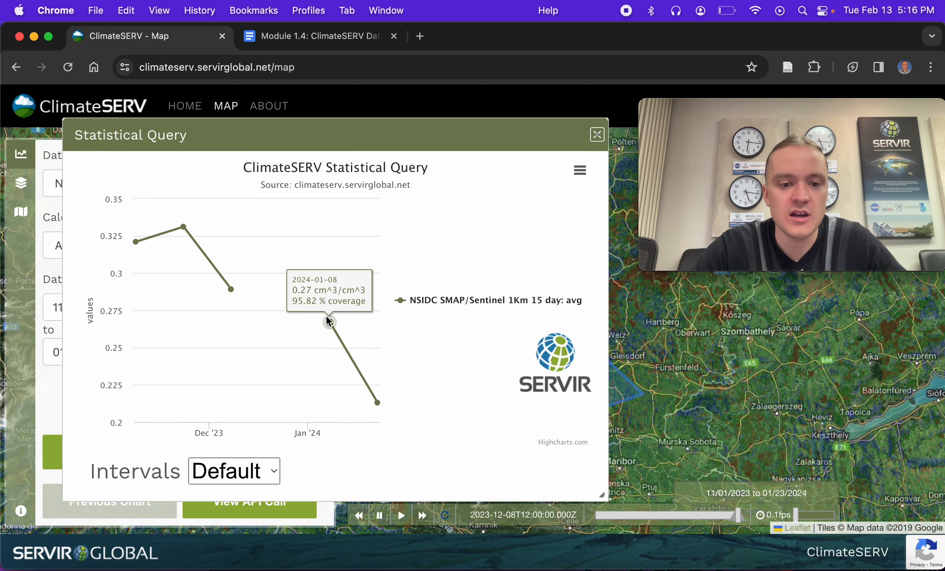
click(596, 136)
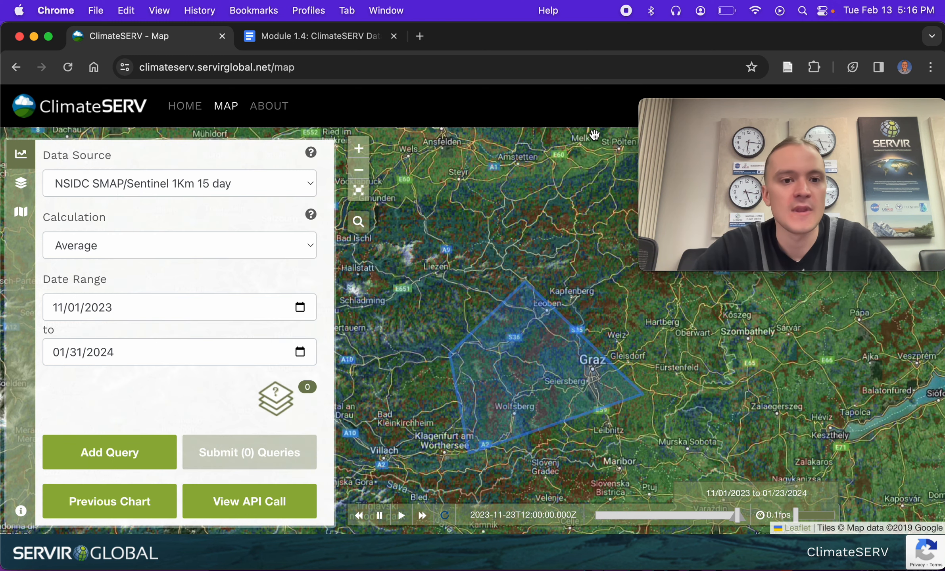
Switch to the ClimateSERV Dataset Encyclopedia document and find the SMAP Master List of Bad and Missing Data link in the NSIDC characteristics.
click(294, 38)
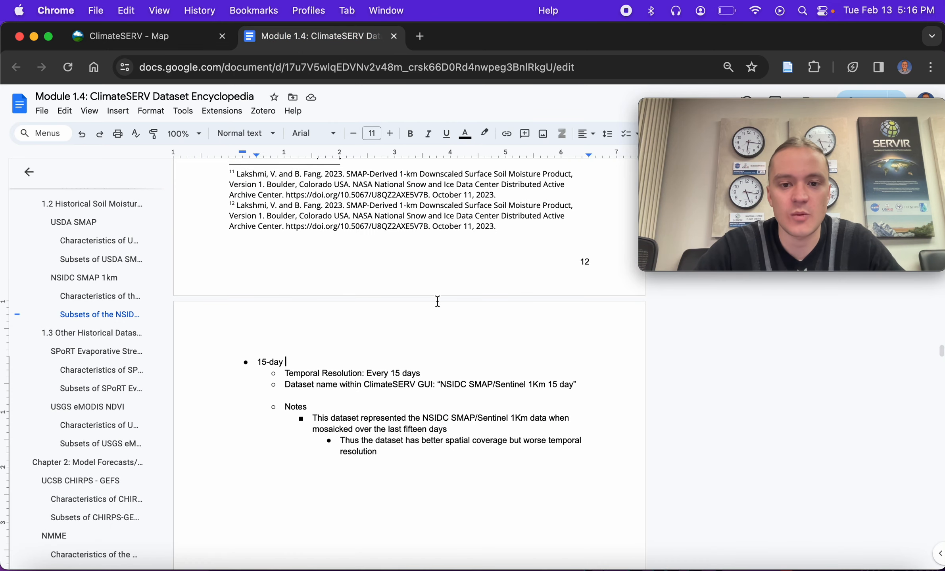
scroll(438, 301, up, 10)
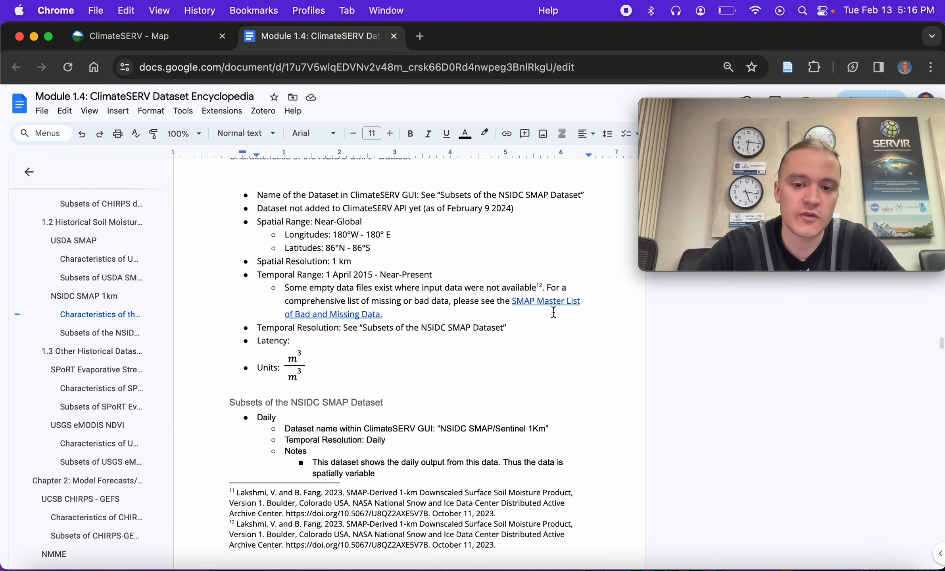
click(555, 301)
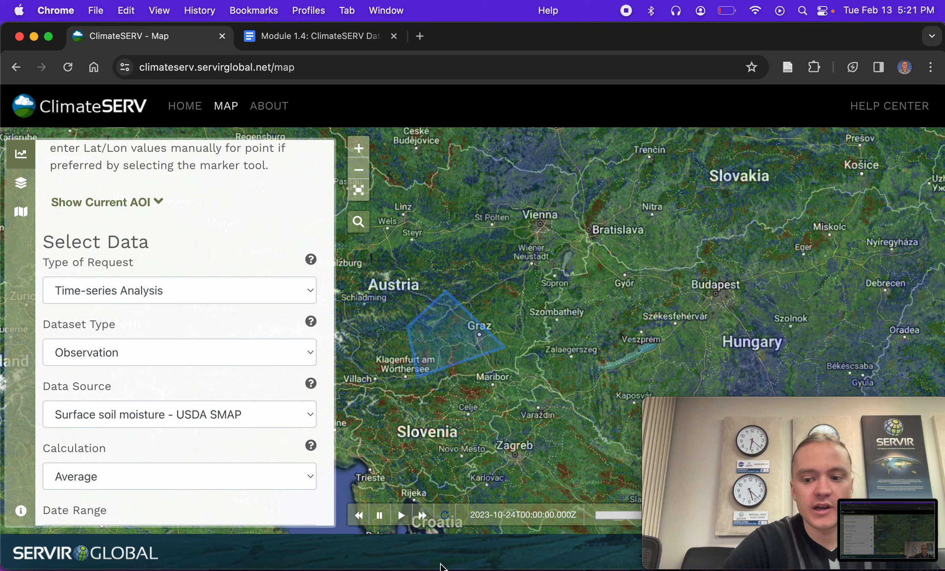
Set the request type to Download Raw Data and the download format to TIF.
click(132, 292)
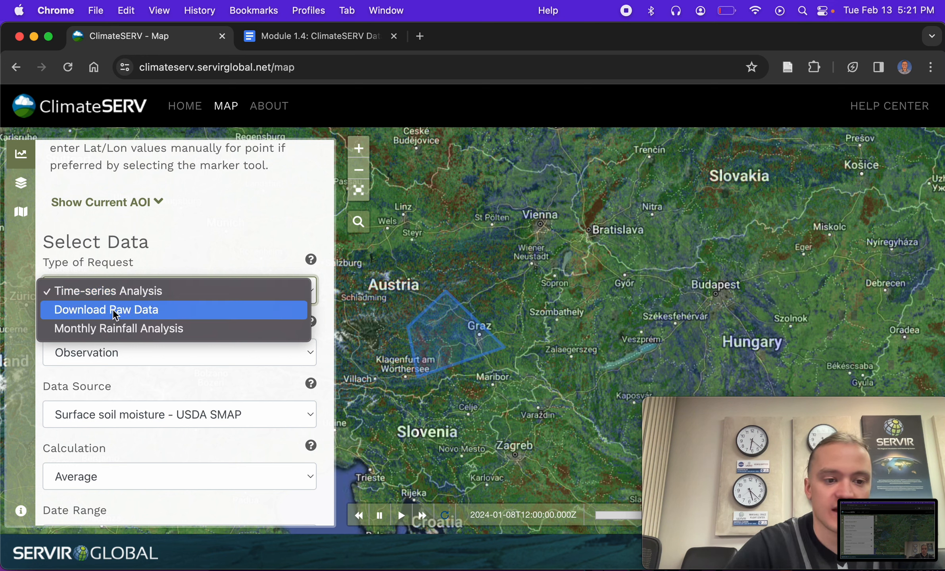
click(115, 316)
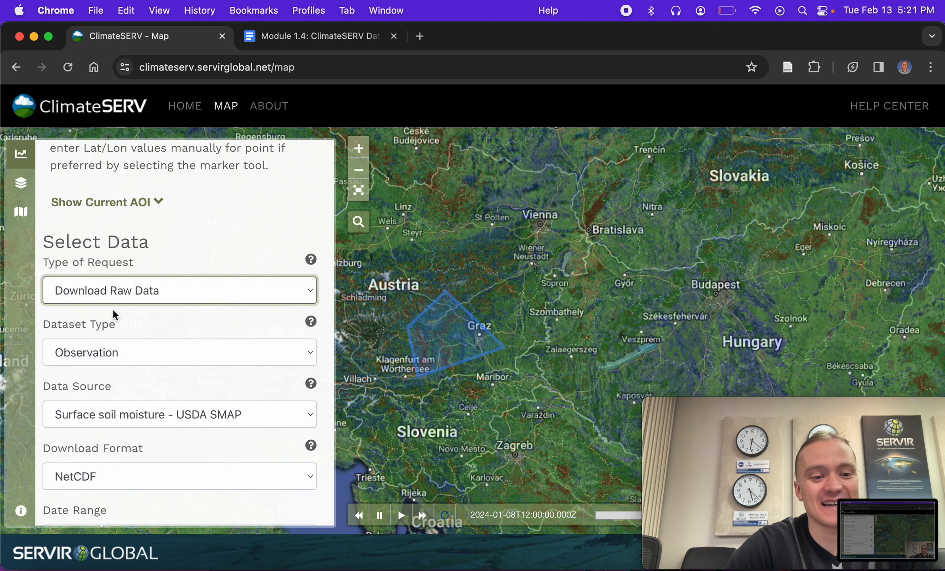
click(126, 287)
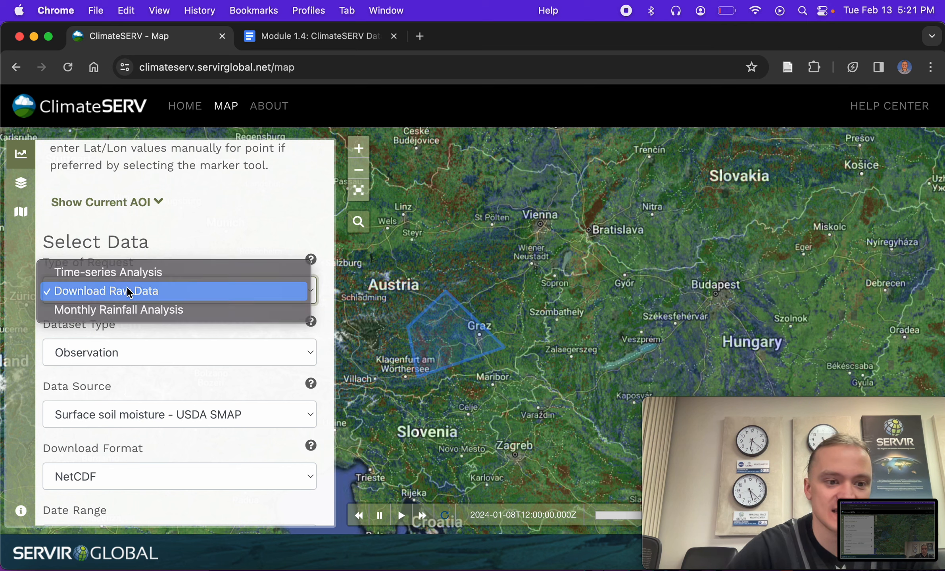
click(128, 294)
scroll(176, 328, down, 5)
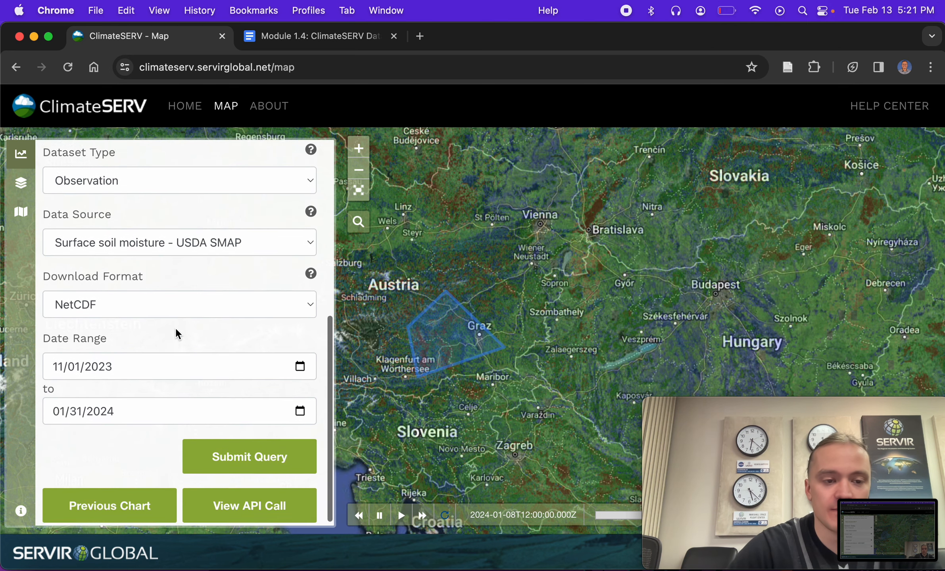
scroll(176, 328, up, 2)
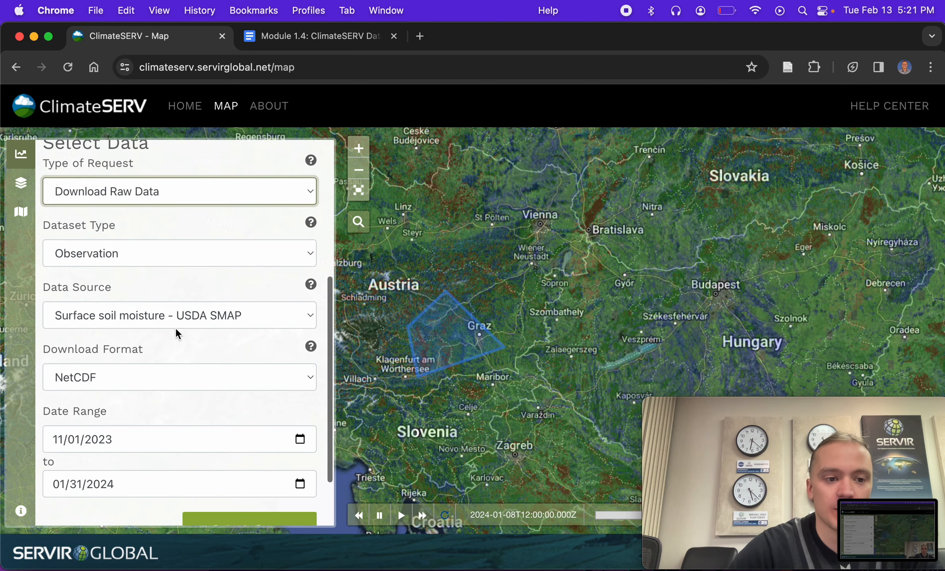
click(122, 377)
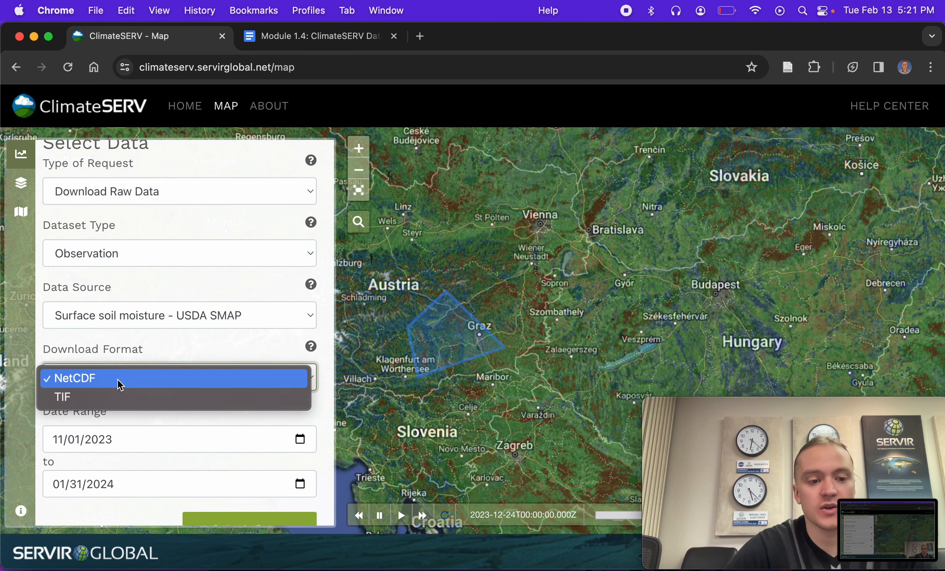
click(68, 396)
scroll(220, 379, down, 2)
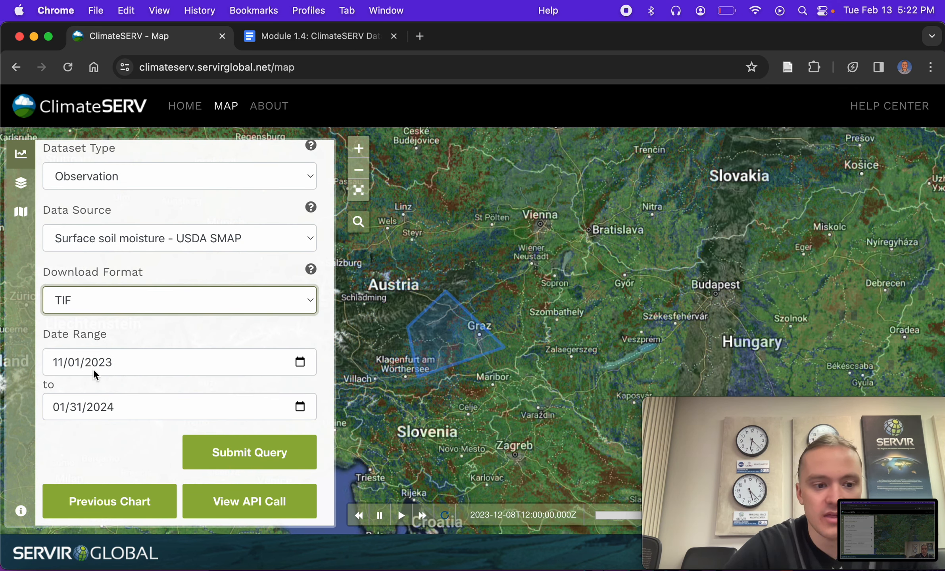
Submit the surface soil moisture query, try to open the downloaded ZIP archive, and close the download window.
click(219, 453)
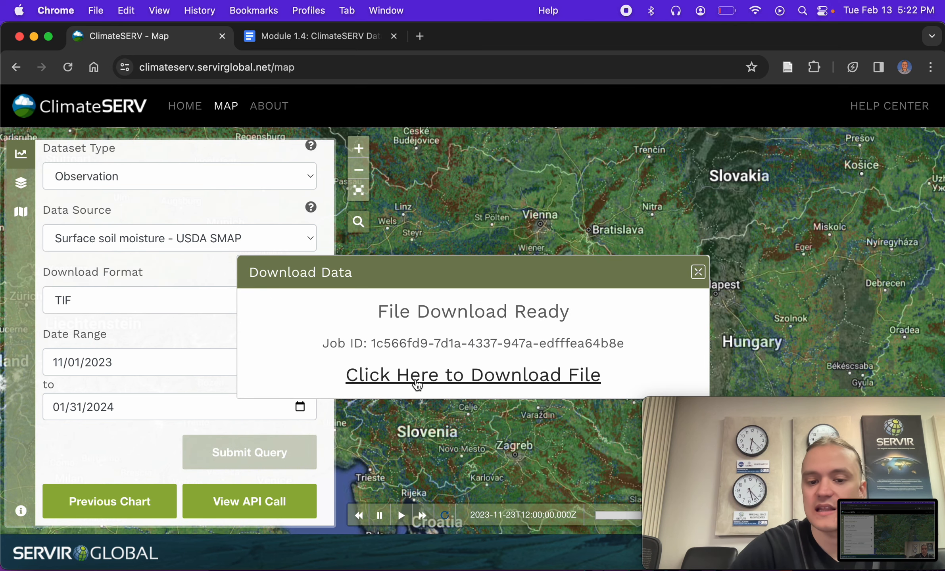
click(419, 382)
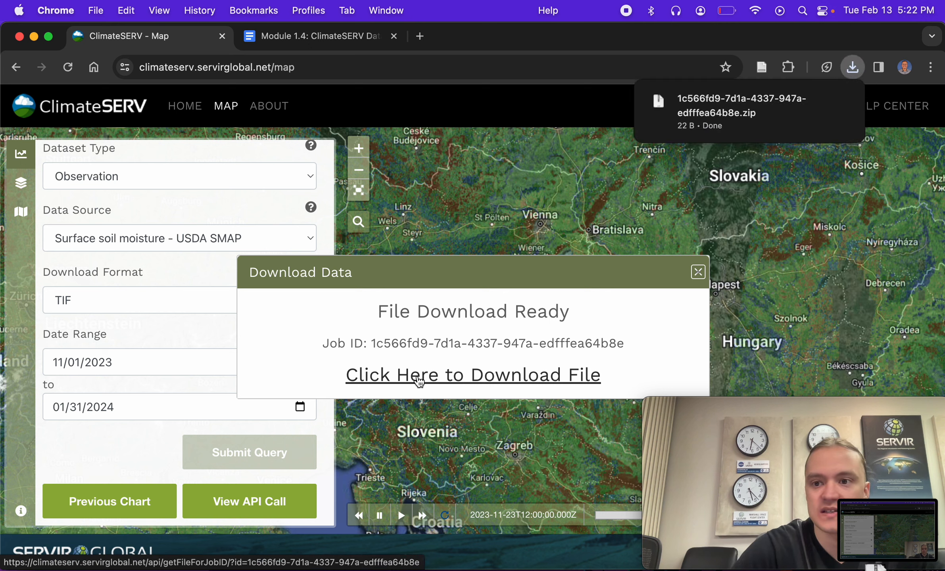
click(723, 112)
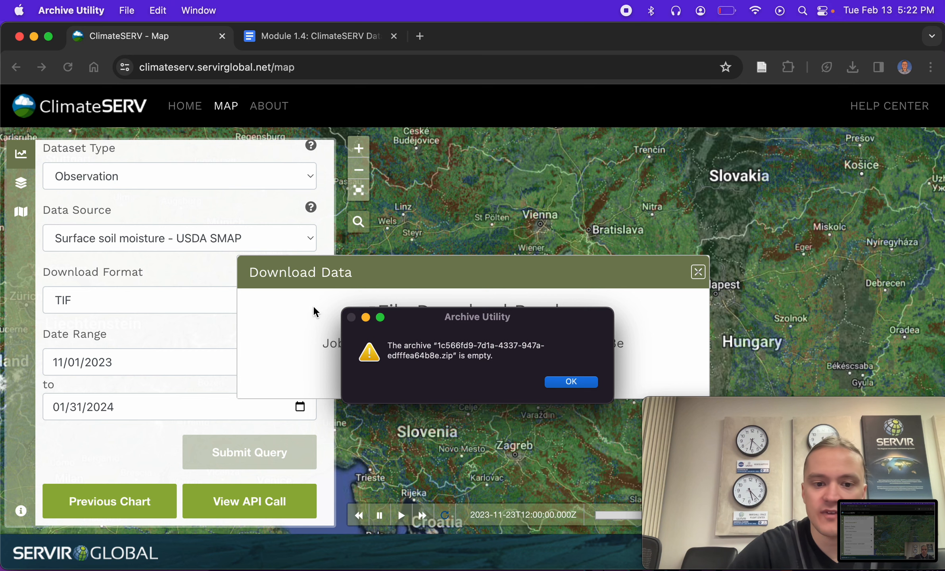
click(366, 318)
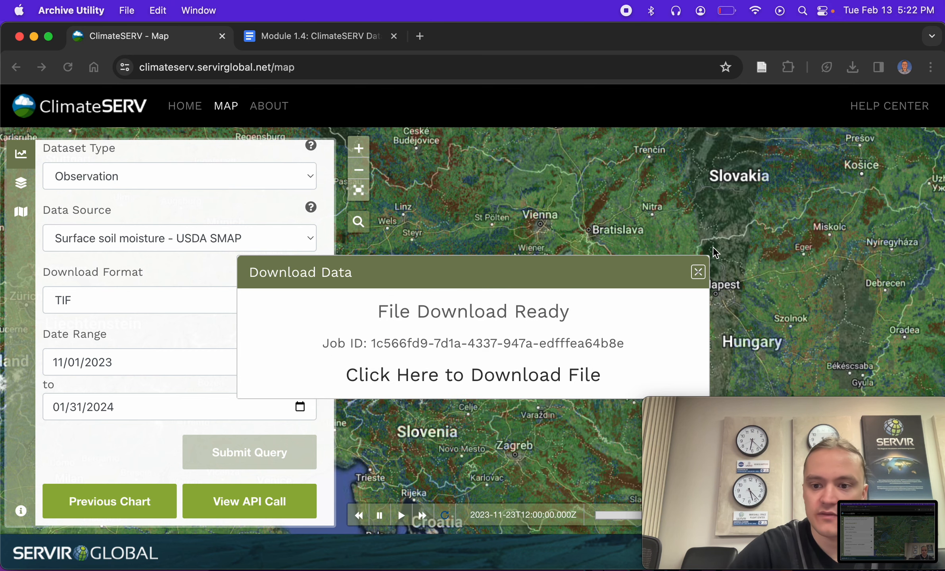
click(697, 272)
click(37, 568)
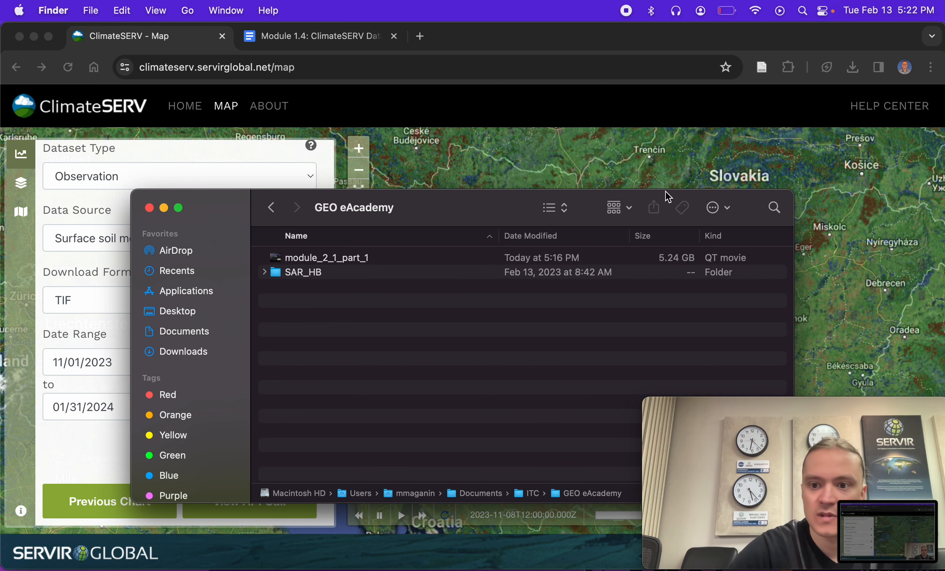
click(210, 153)
Set the data source to NSIDC SMAP/Sentinel 1Km 15 day, then submit the query and download the resulting file.
click(217, 240)
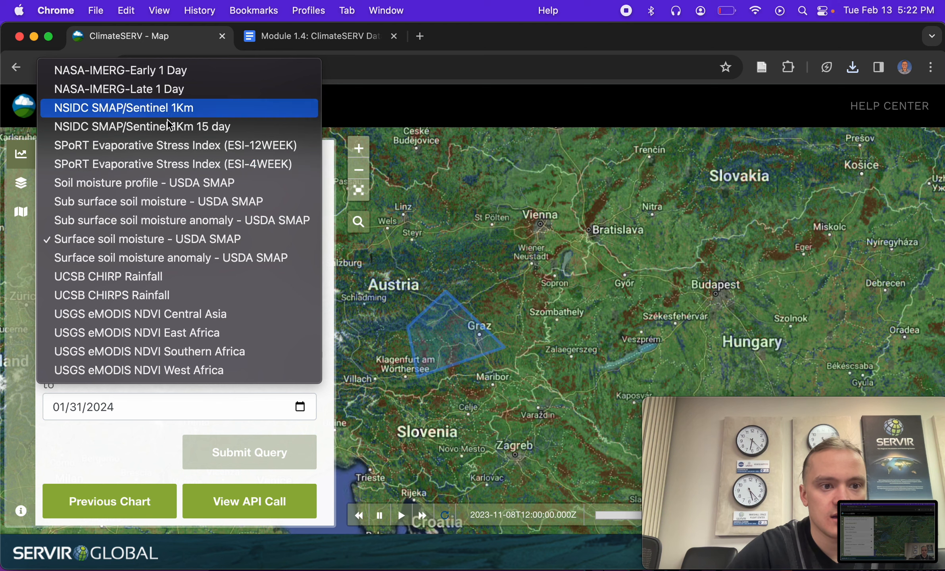
click(145, 128)
click(300, 462)
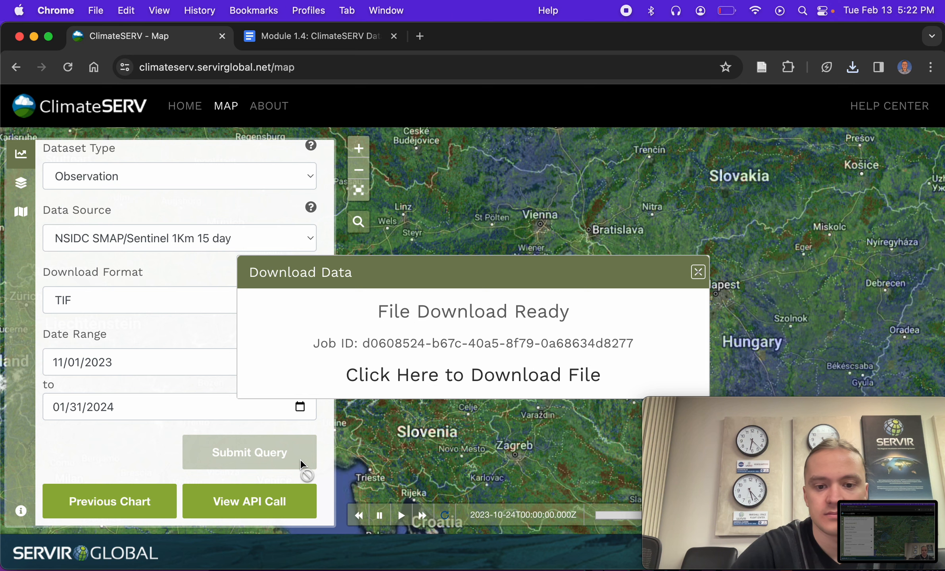
click(393, 379)
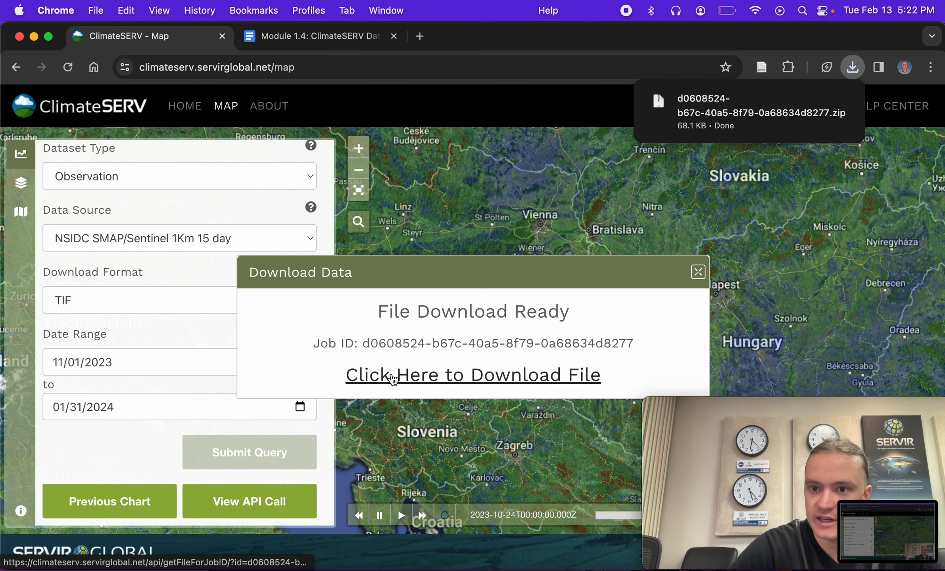
Switch to Finder, extract the newest ZIP archive in Downloads and view its TIF files, then return to ClimateSERV and close the download window.
click(37, 567)
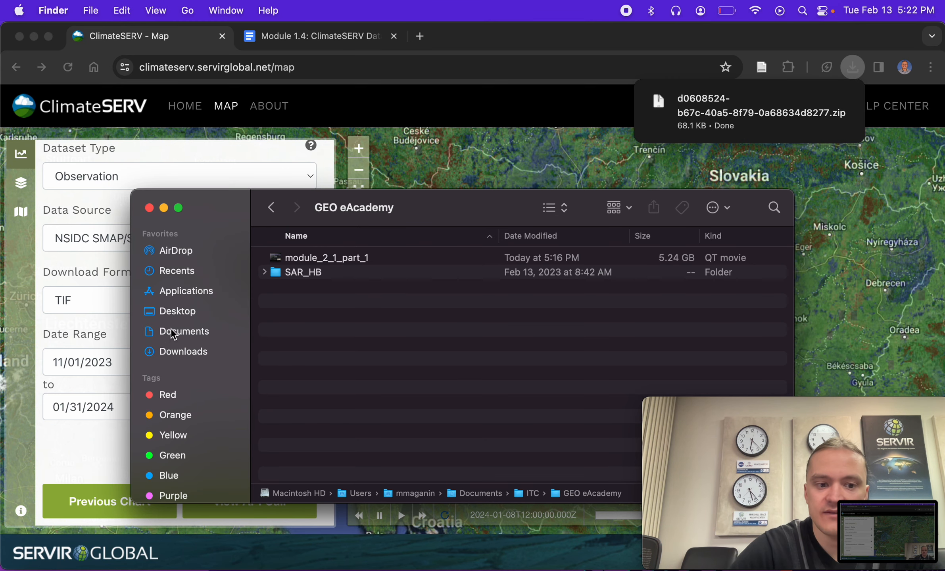
click(173, 358)
click(371, 257)
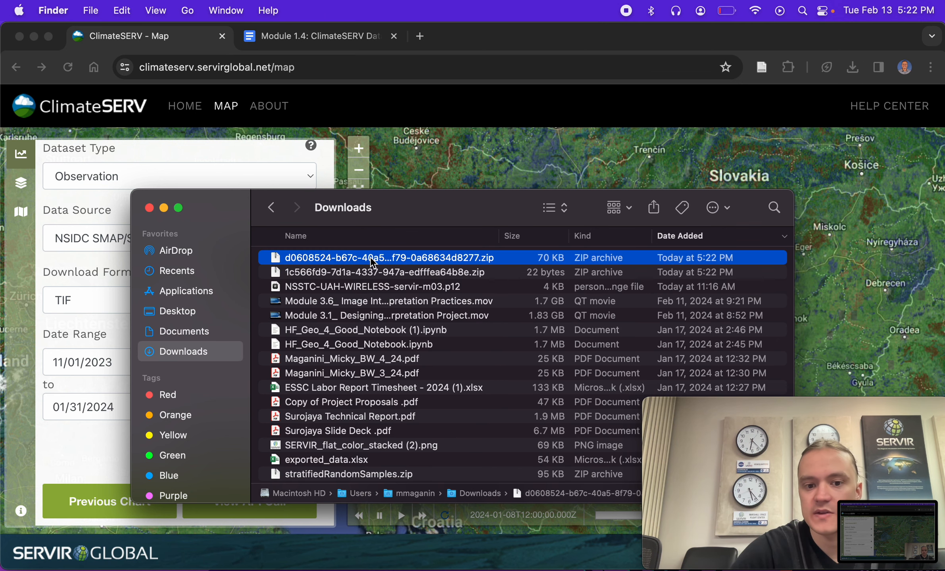
right_click(370, 257)
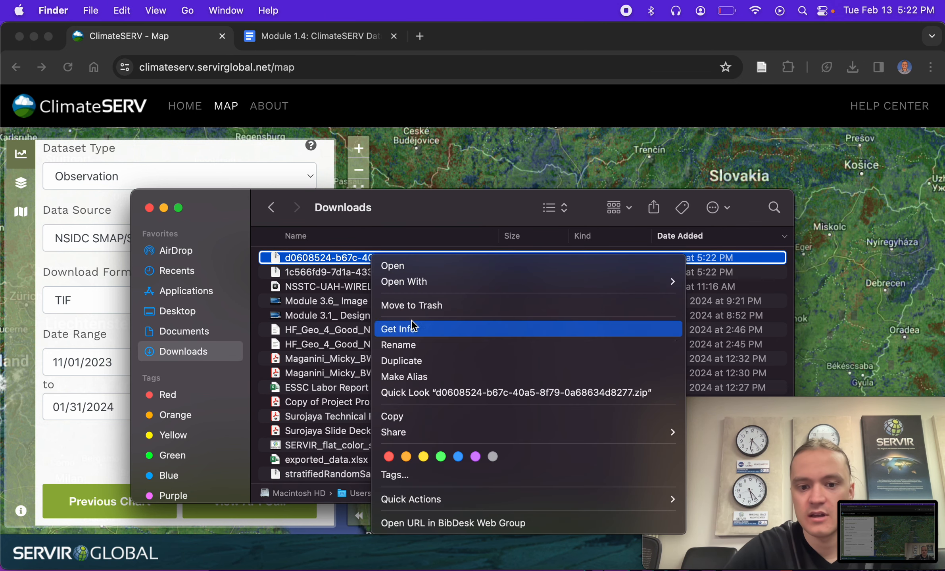
click(405, 267)
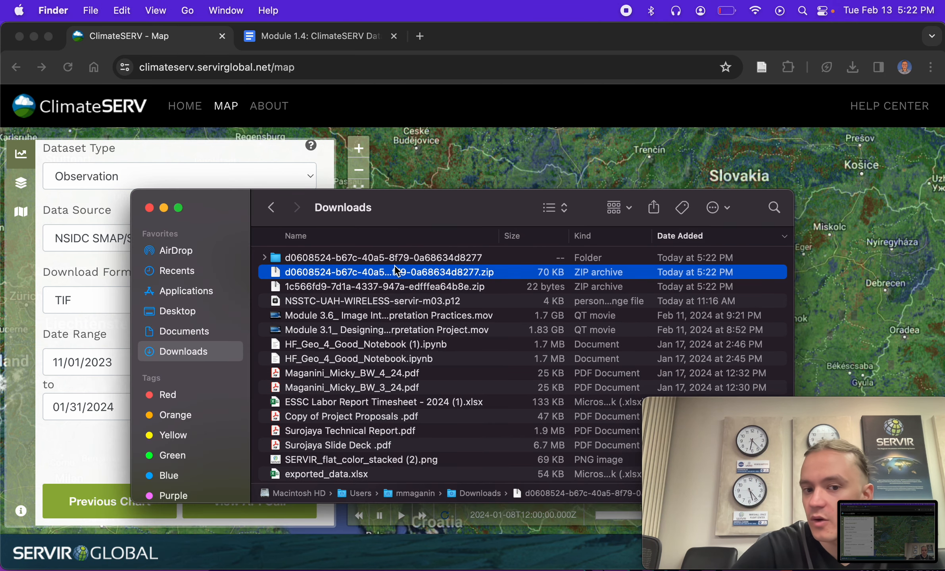
double_click(321, 255)
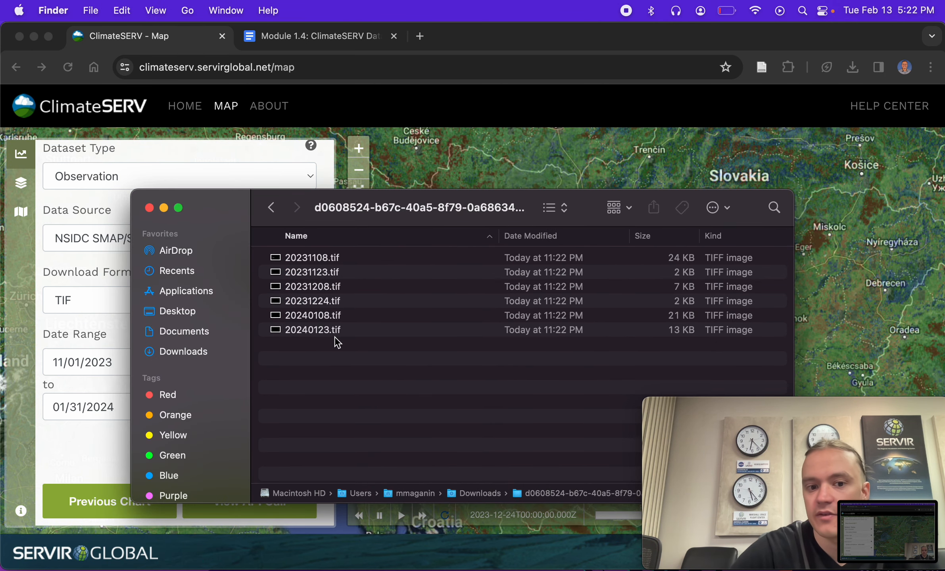
click(169, 229)
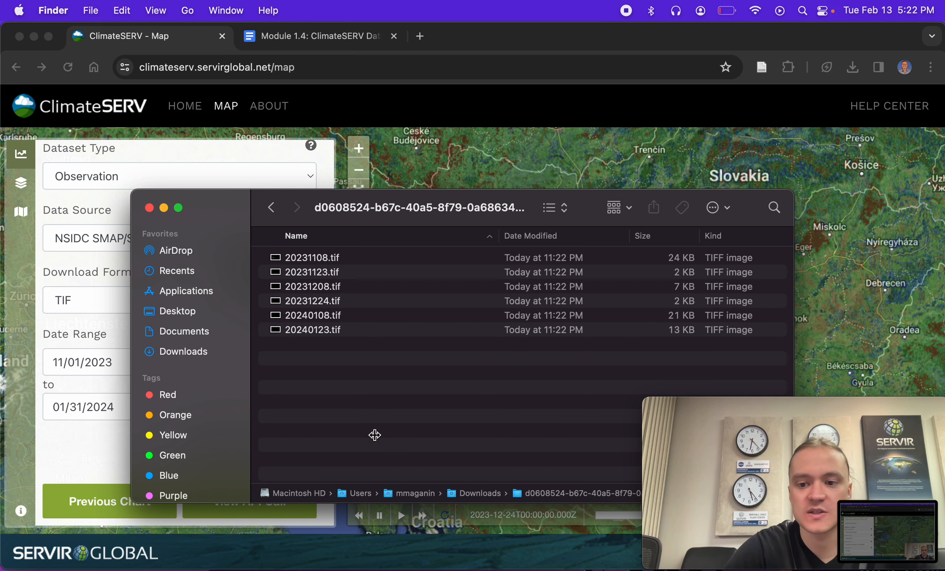
click(163, 208)
click(699, 272)
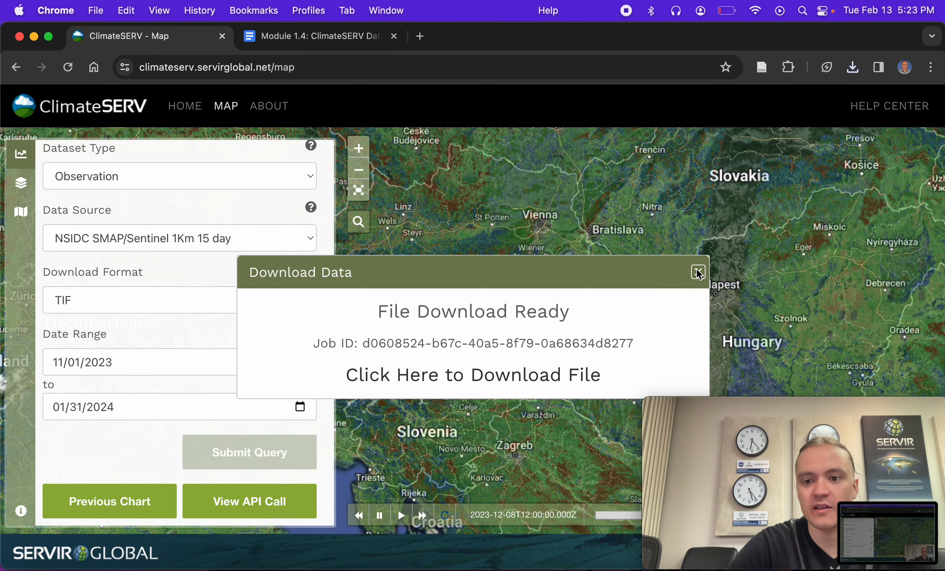
click(698, 272)
Change the request type to Monthly Rainfall Analysis and submit the query for the drawn area.
scroll(127, 255, up, 8)
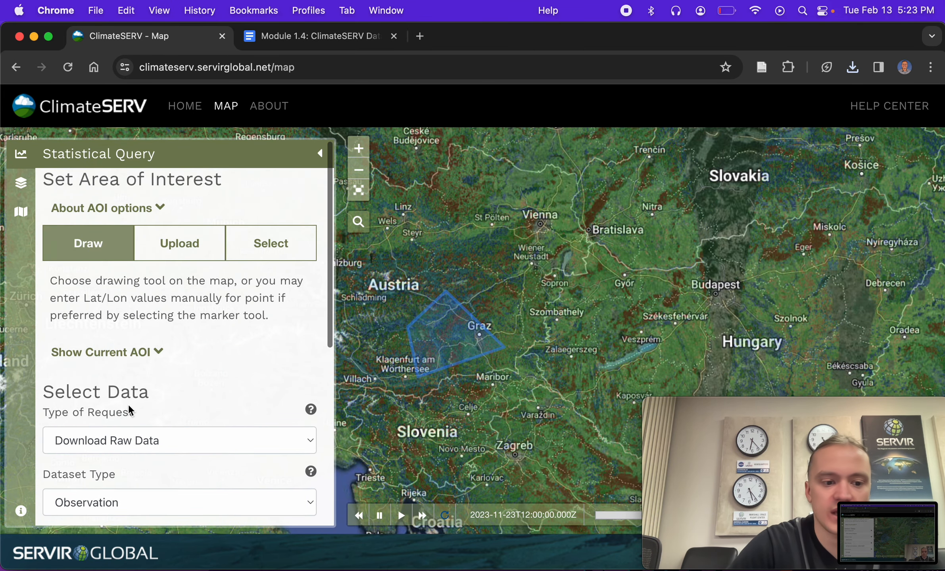
scroll(142, 305, down, 3)
click(140, 320)
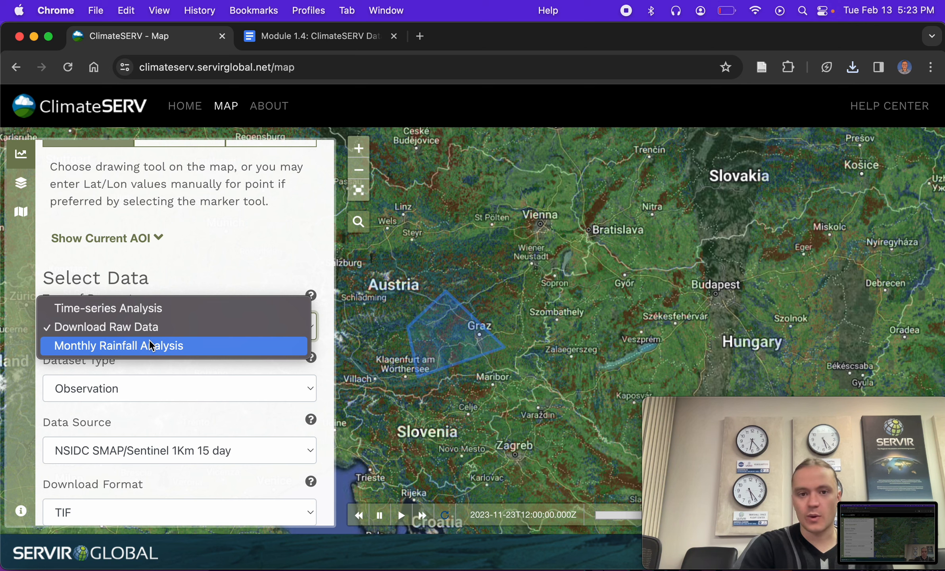
click(149, 340)
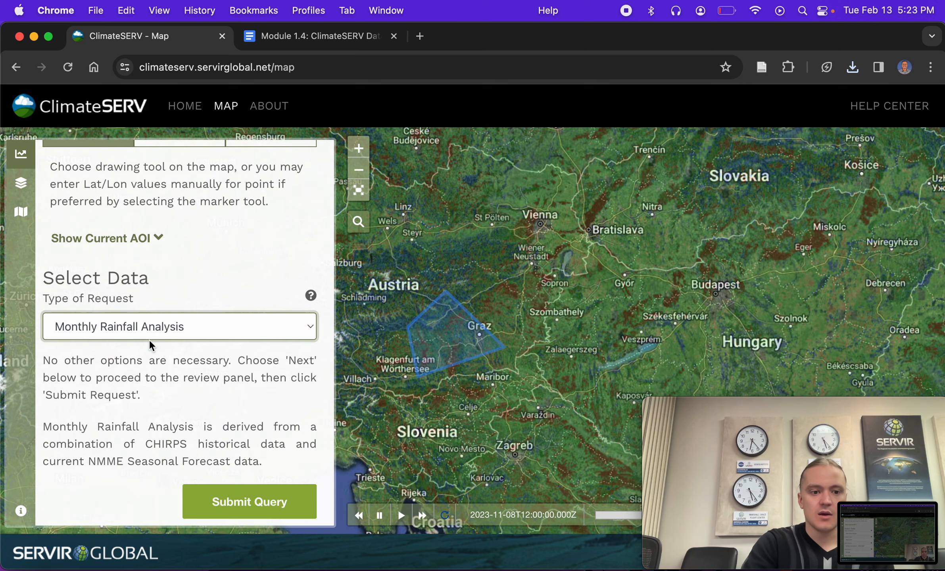
scroll(180, 402, down, 2)
click(254, 456)
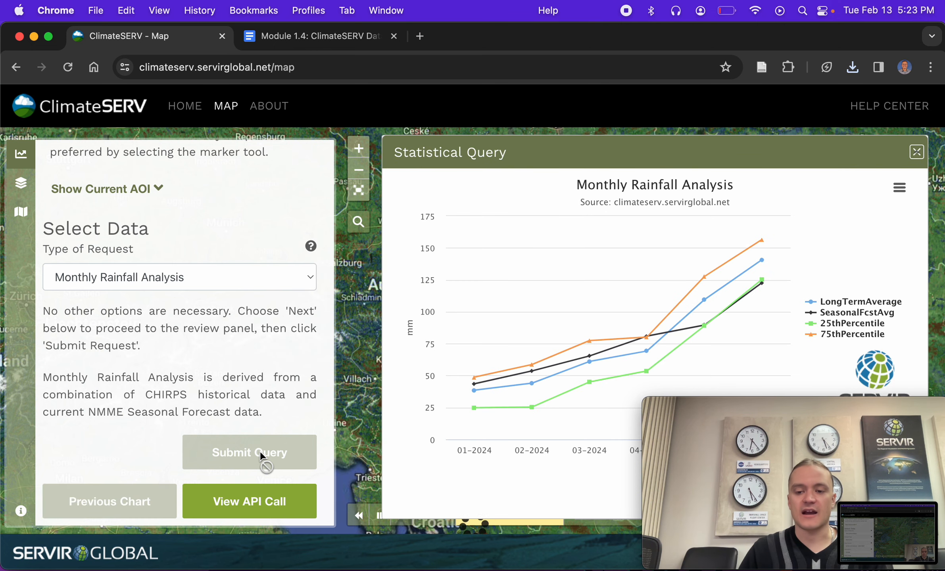
Uncover and examine the whole Monthly Rainfall Analysis chart, then close it.
mouse_move(775, 407)
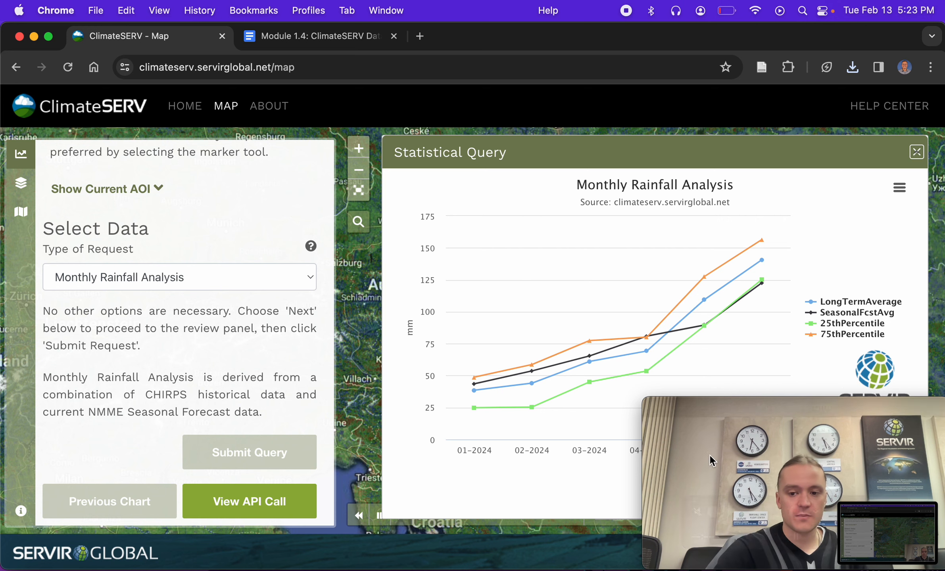
drag(863, 415, 251, 401)
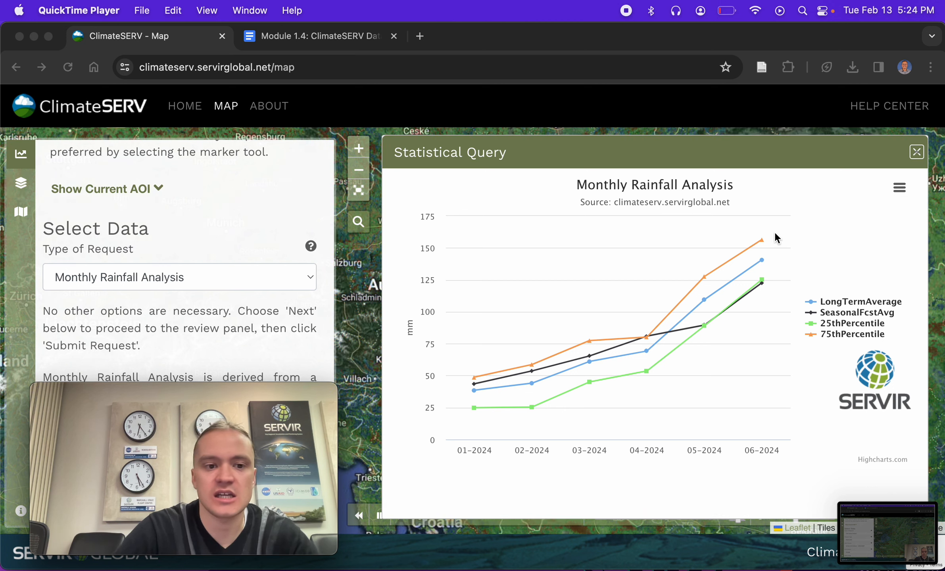
click(917, 150)
click(917, 152)
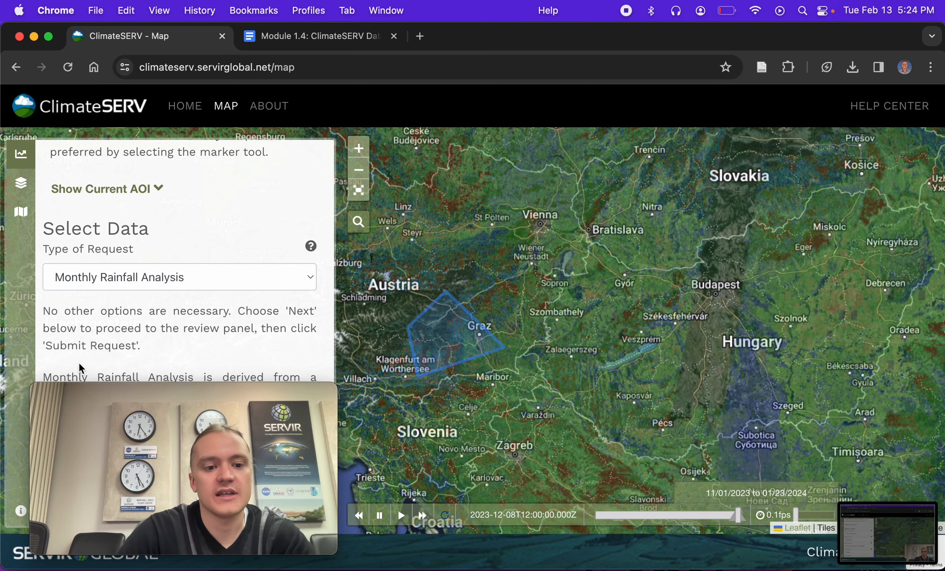
Uncover the Statistical Query panel and bring its Set Area of Interest options back into view.
click(243, 403)
drag(244, 403, 853, 421)
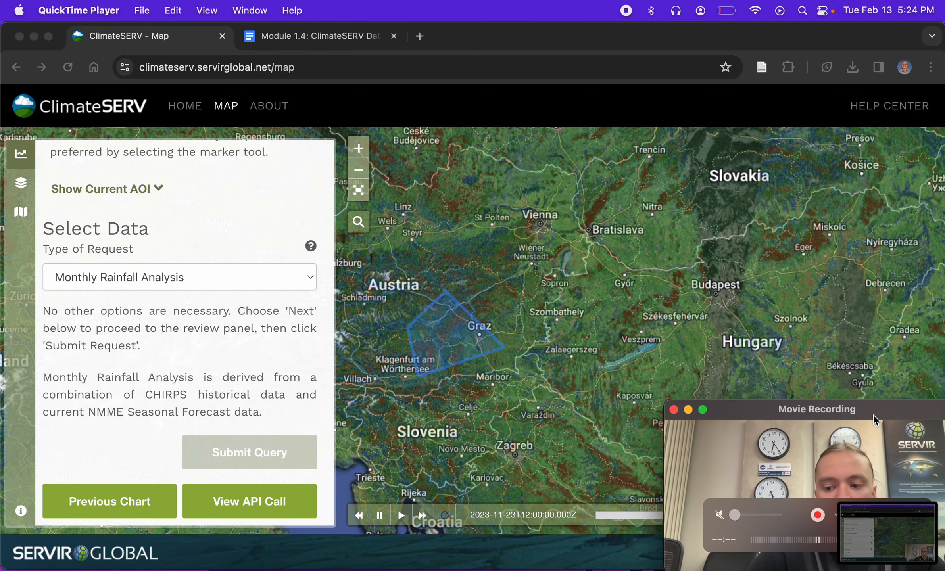
scroll(163, 283, up, 5)
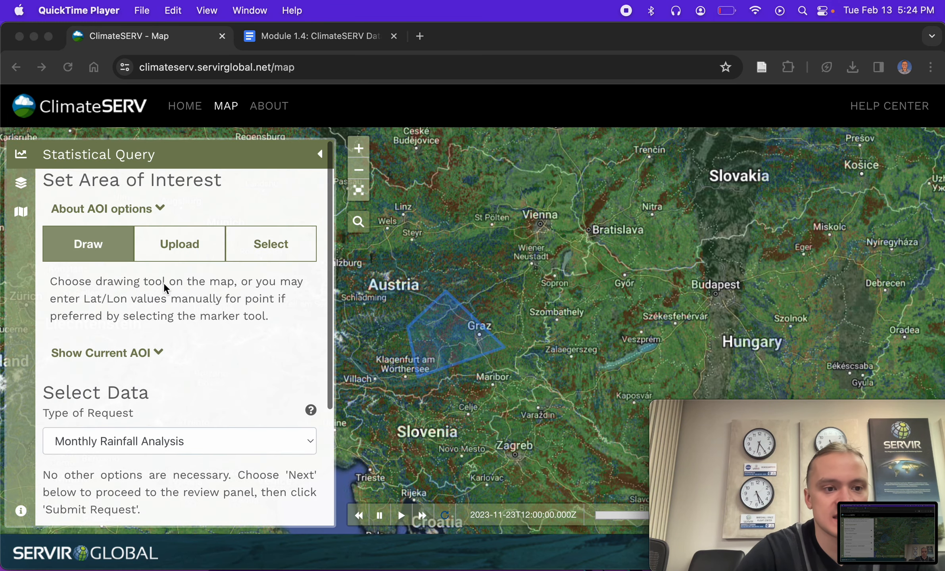